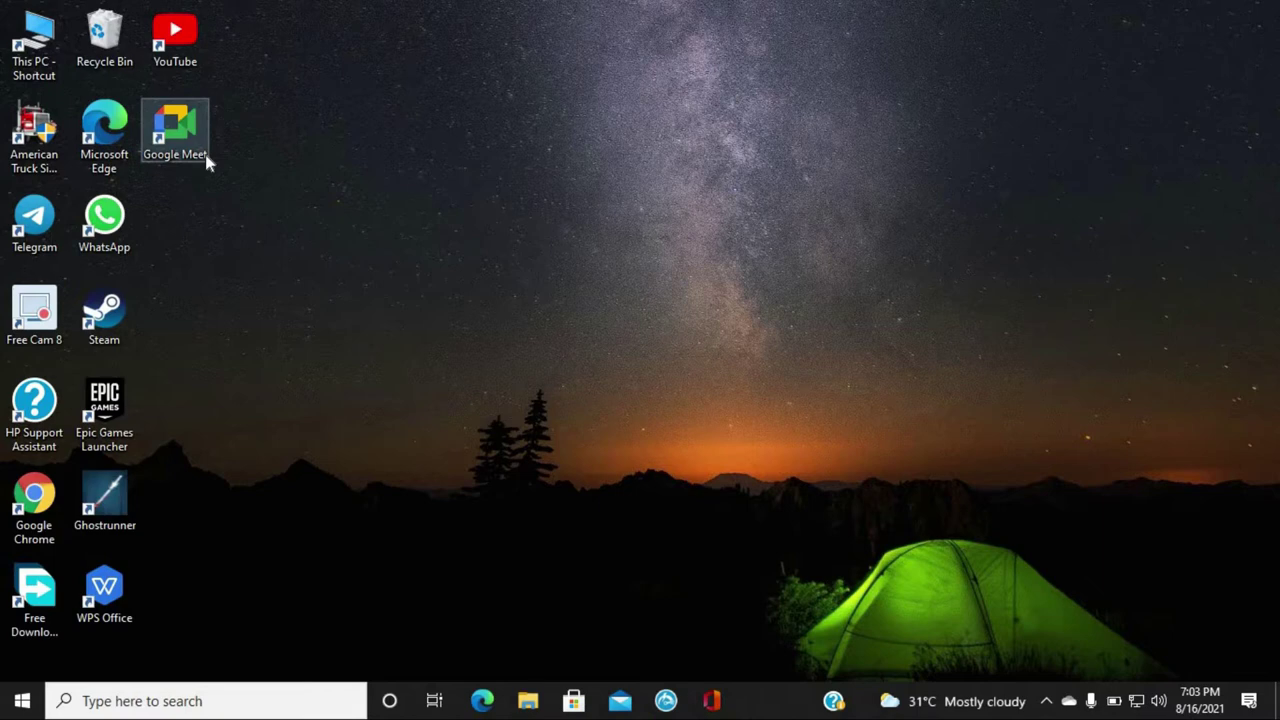
In Google Chrome, search for fdm and start the Free Download Manager for Windows download on freedownloadmanager.org
double_click(30, 499)
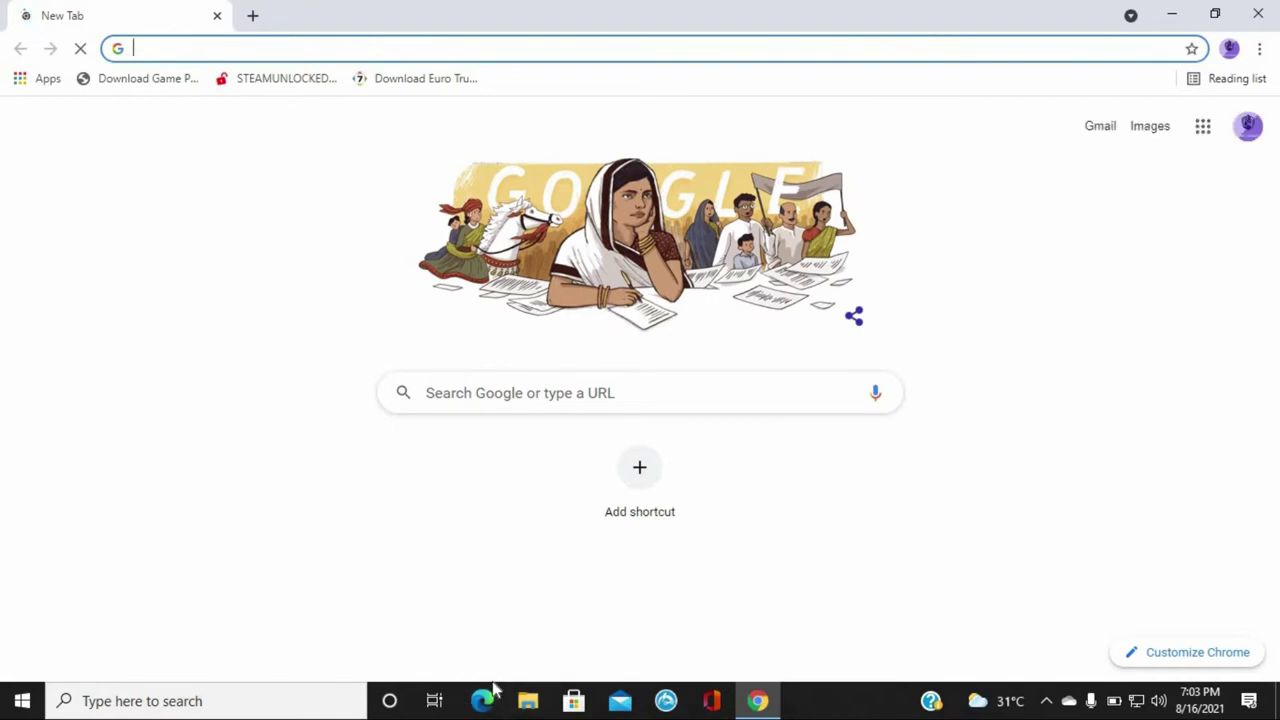
click(468, 397)
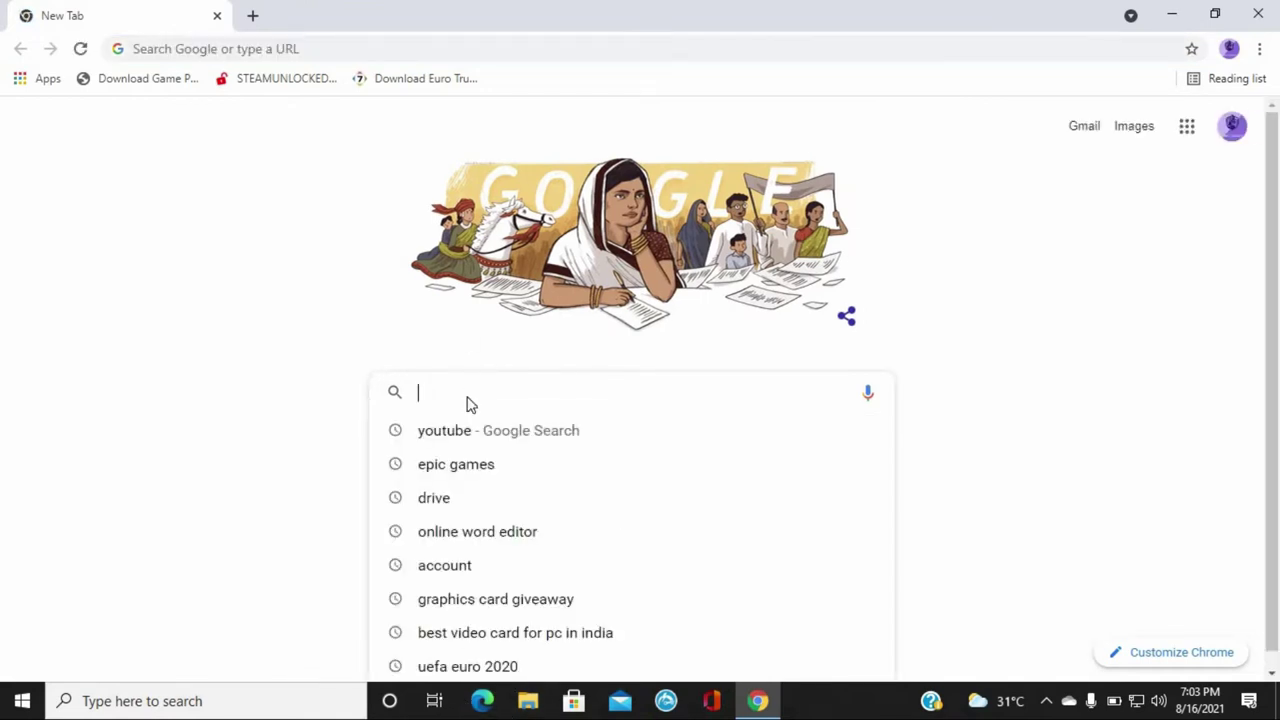
text(fdm)
key(Return)
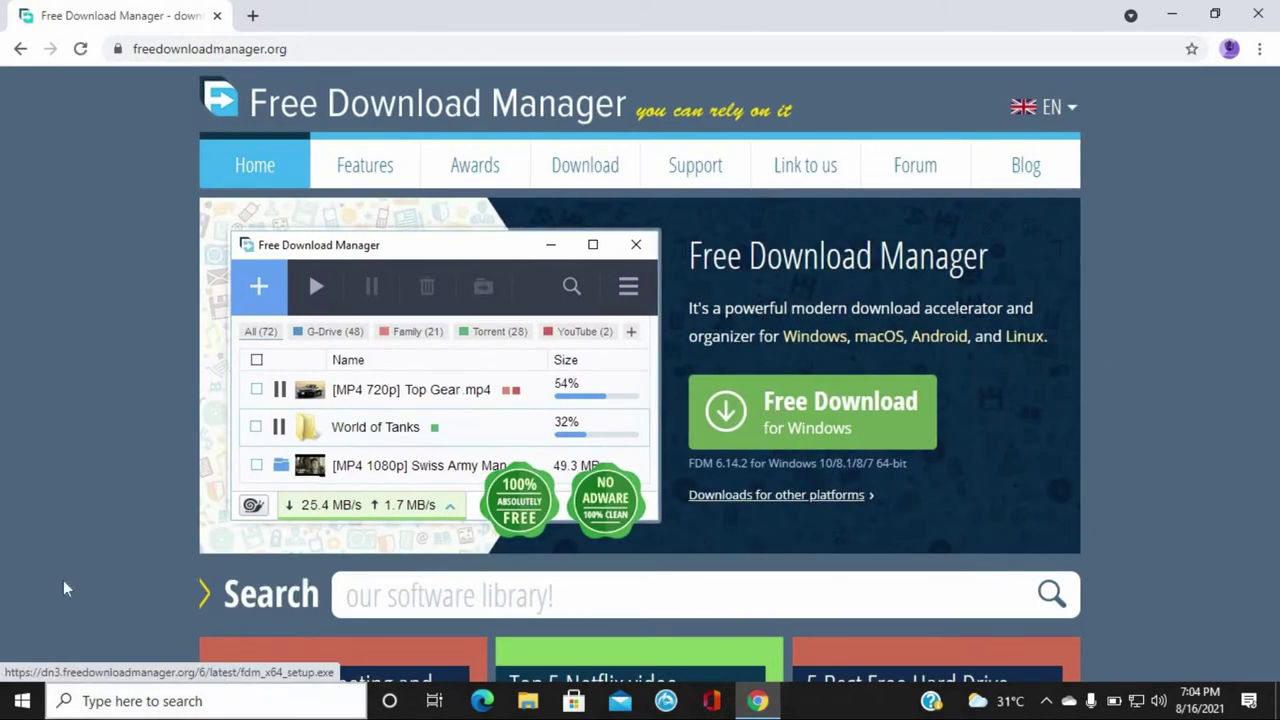
click(865, 415)
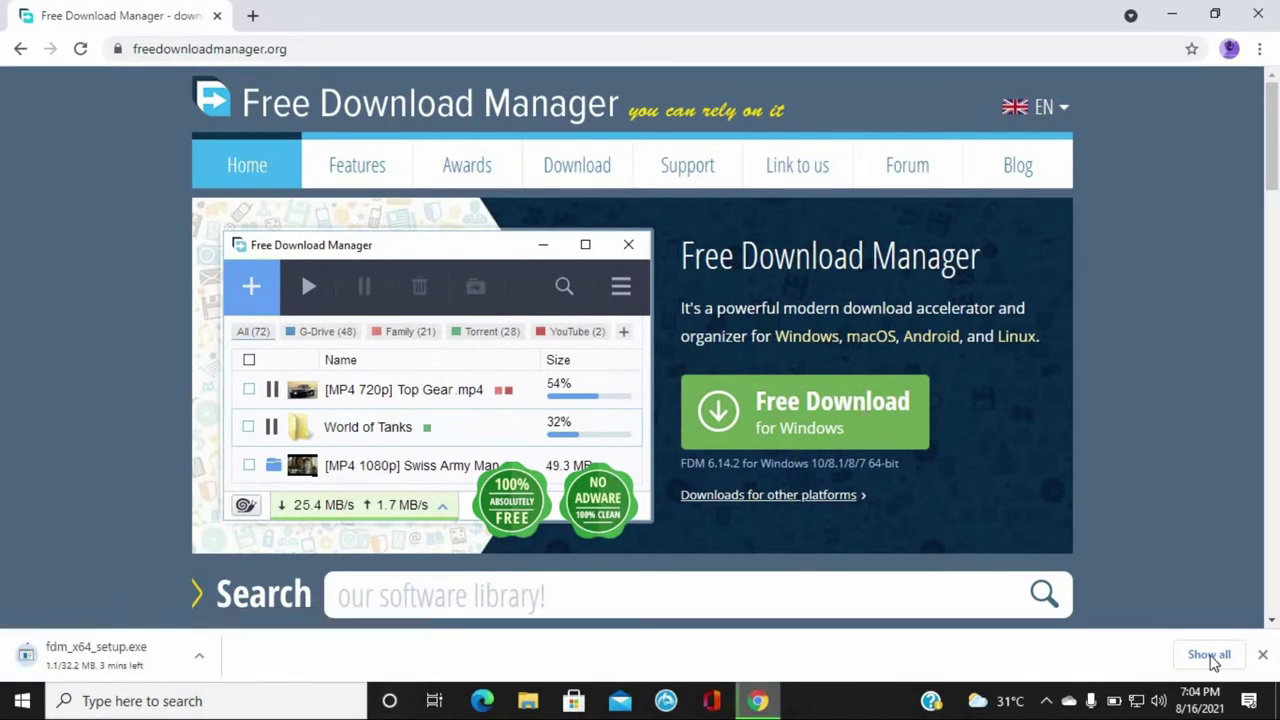
Cancel the fdm_x64_setup.exe download, remove it from the downloads list and close the browser
click(1209, 654)
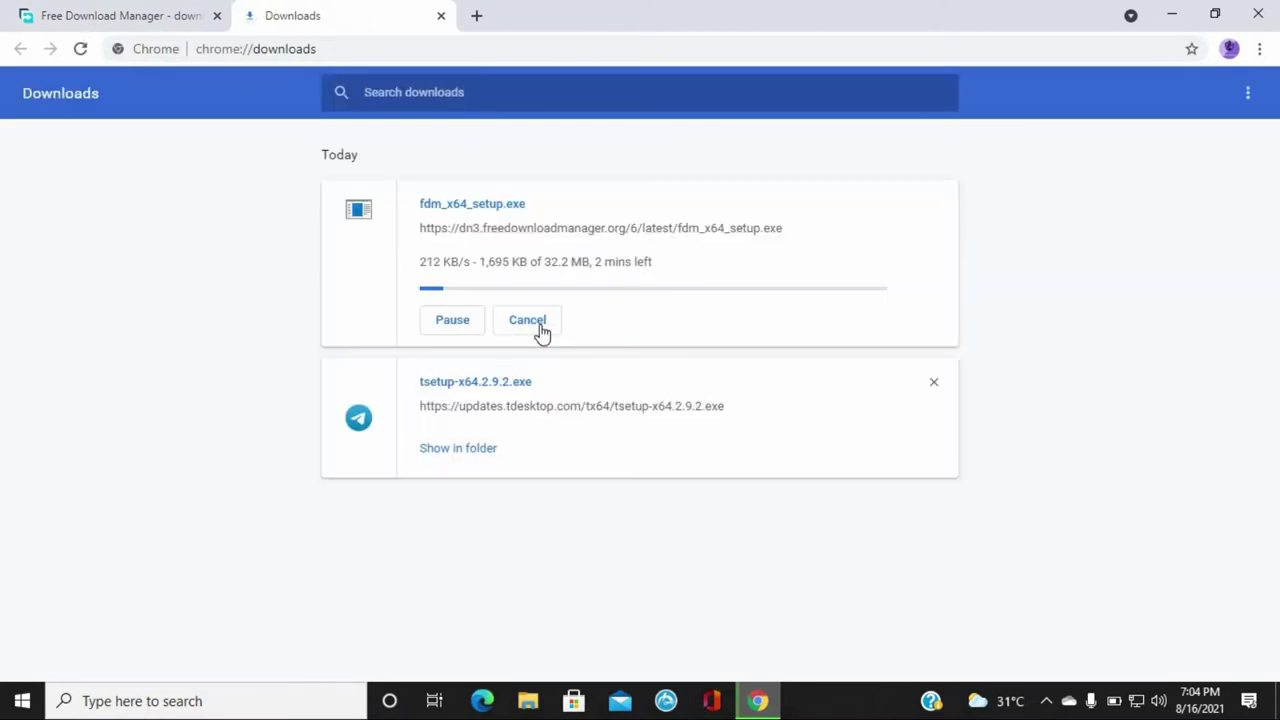
click(540, 328)
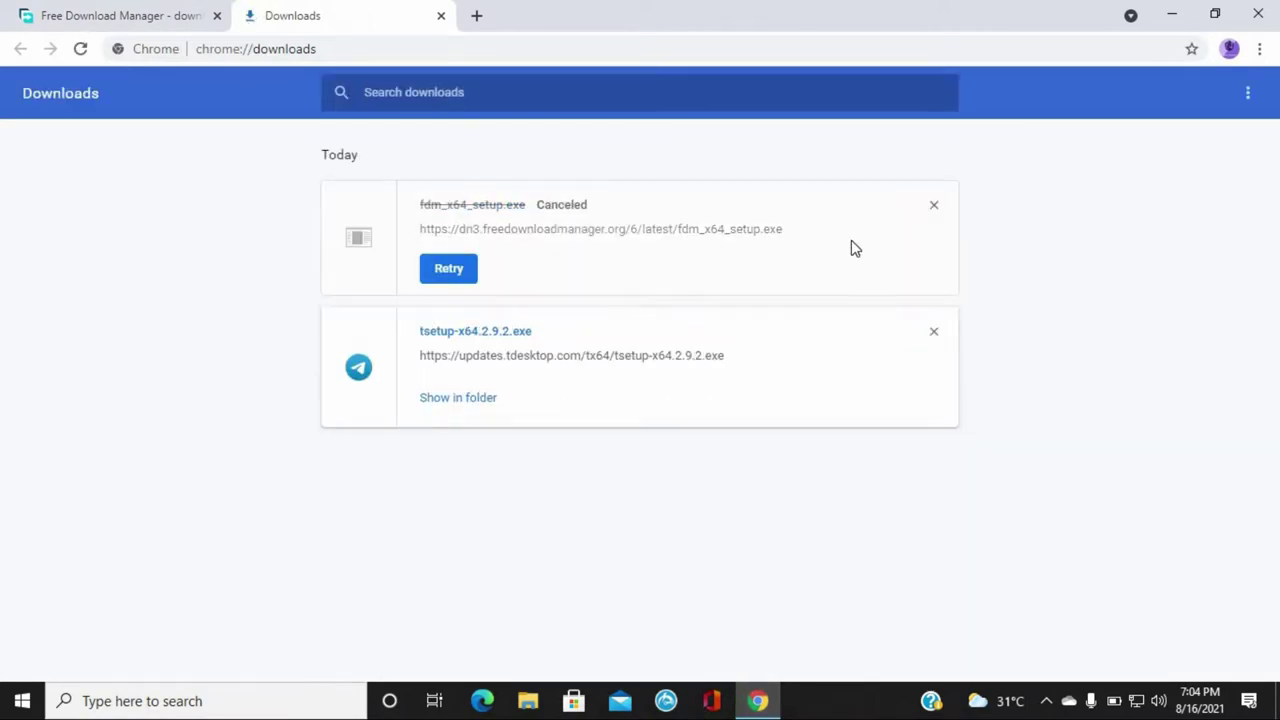
click(933, 207)
click(933, 207)
click(441, 16)
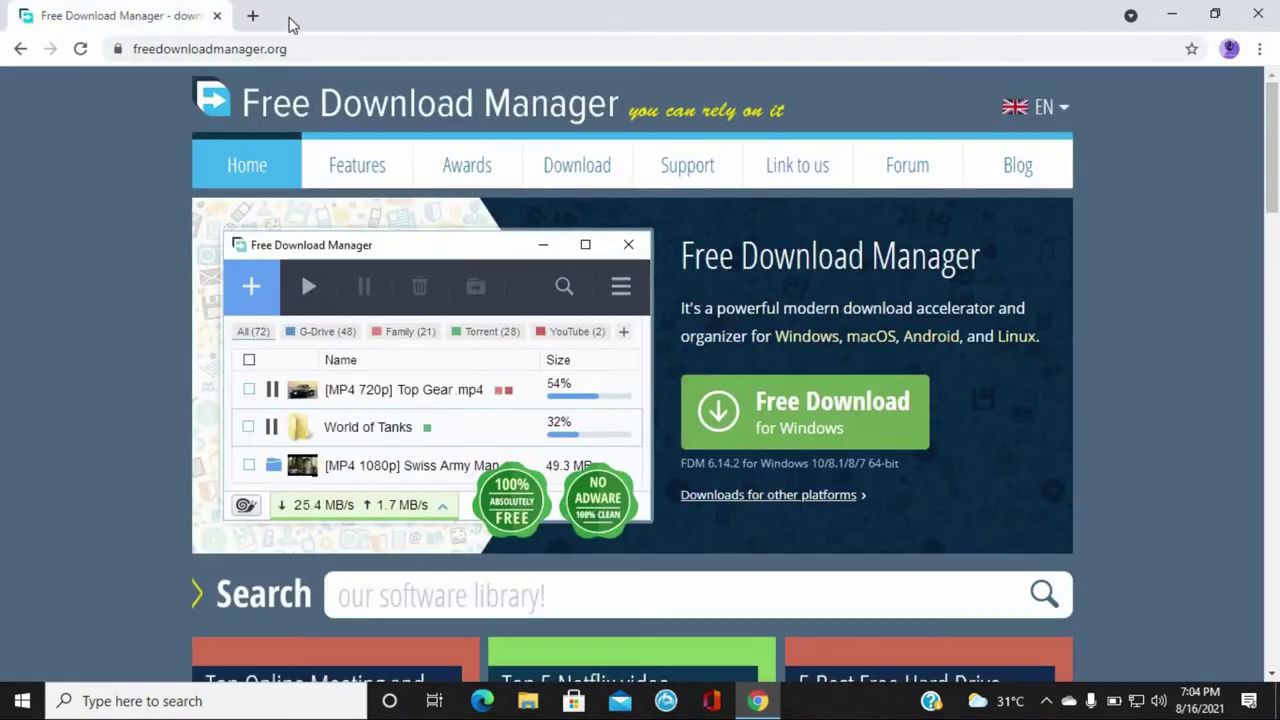
click(217, 16)
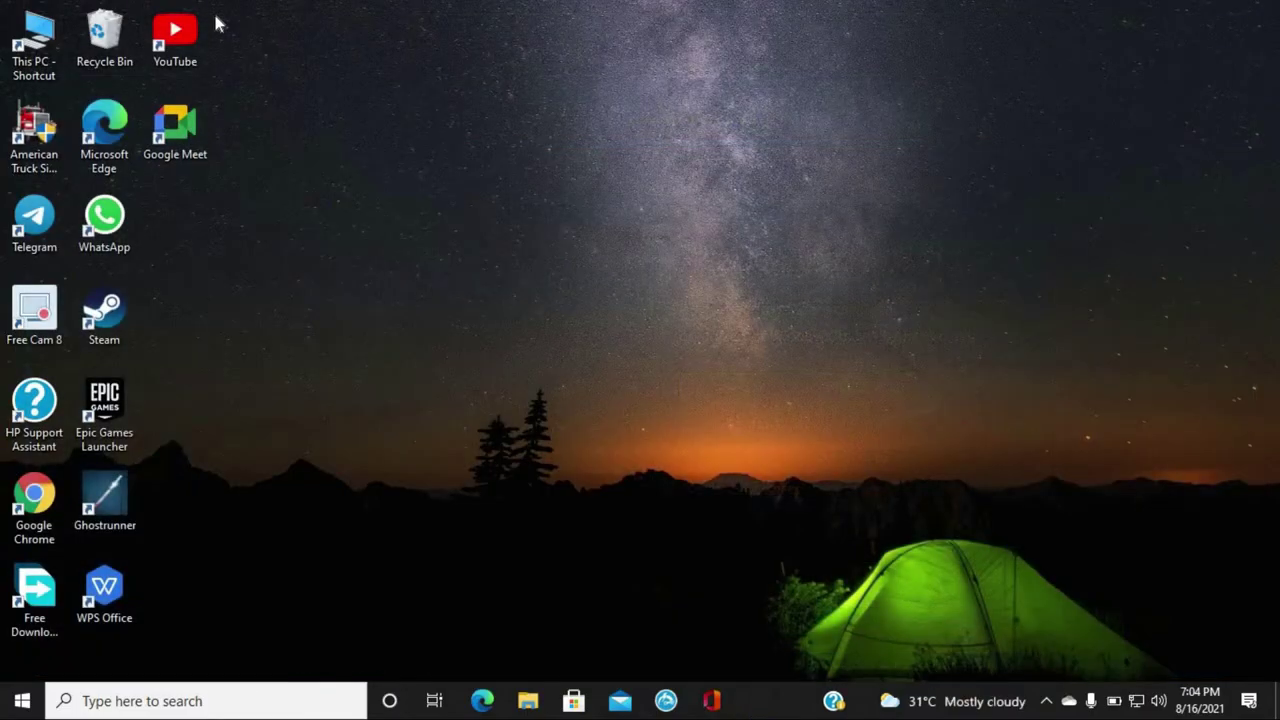
Launch Free Download Manager from the desktop and maximize its window
click(30, 598)
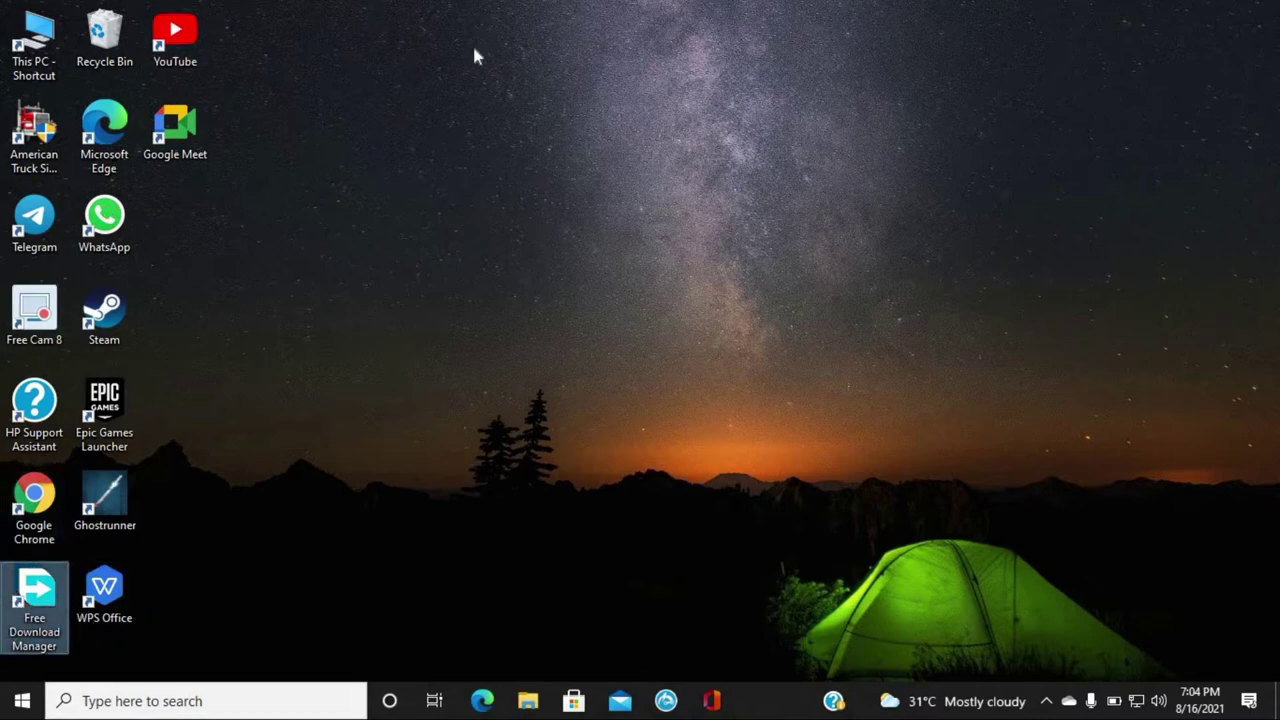
click(30, 583)
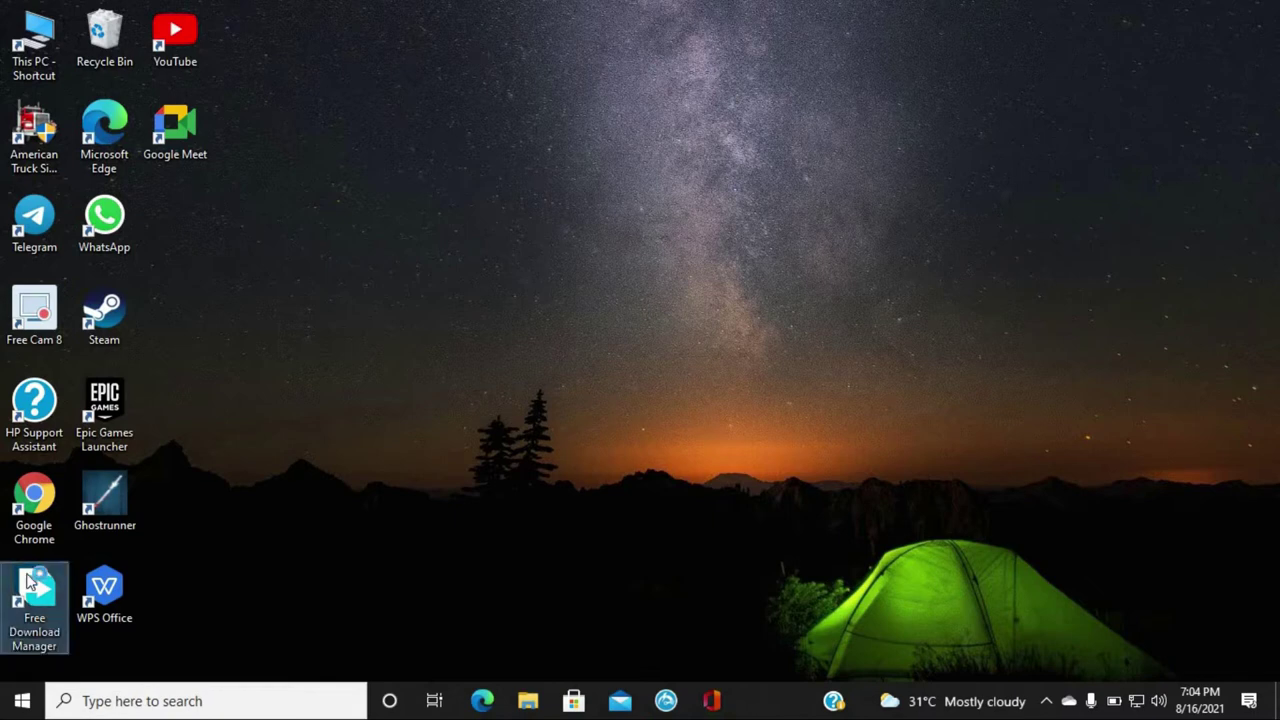
double_click(30, 583)
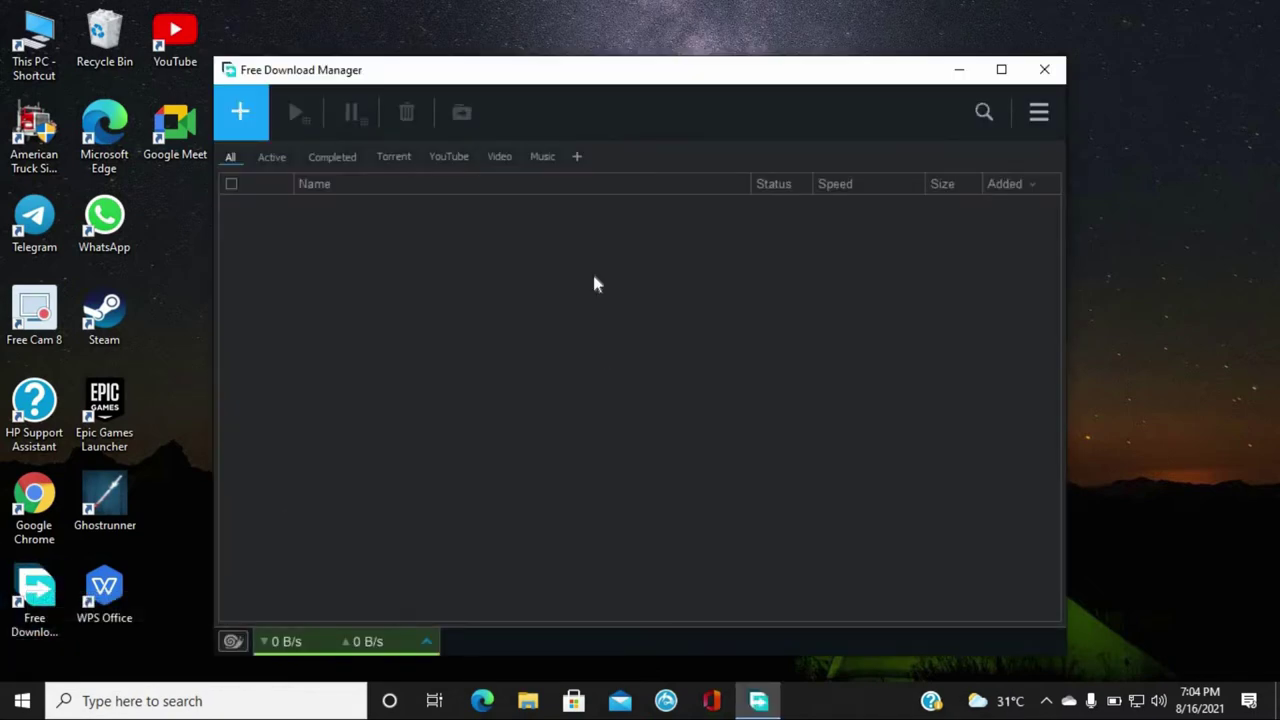
click(995, 69)
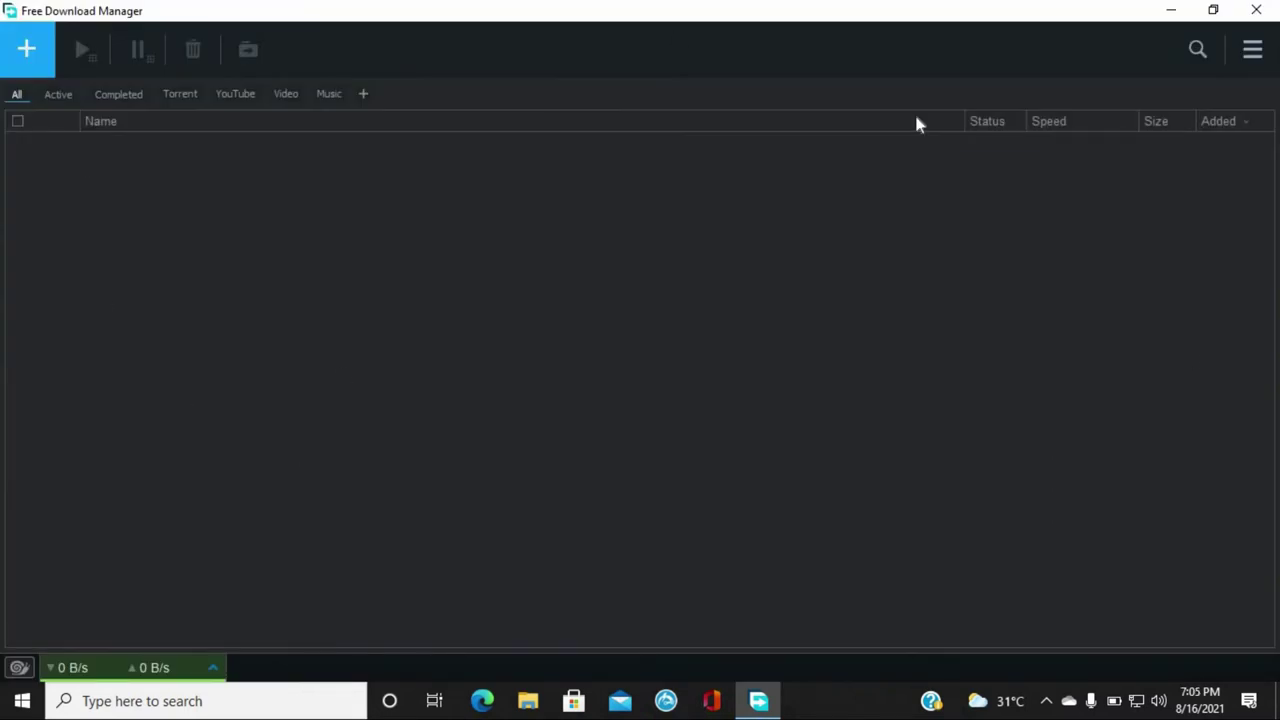
Inspect the Add download dialog and its torrent file chooser, cancelling both without adding a download
click(33, 50)
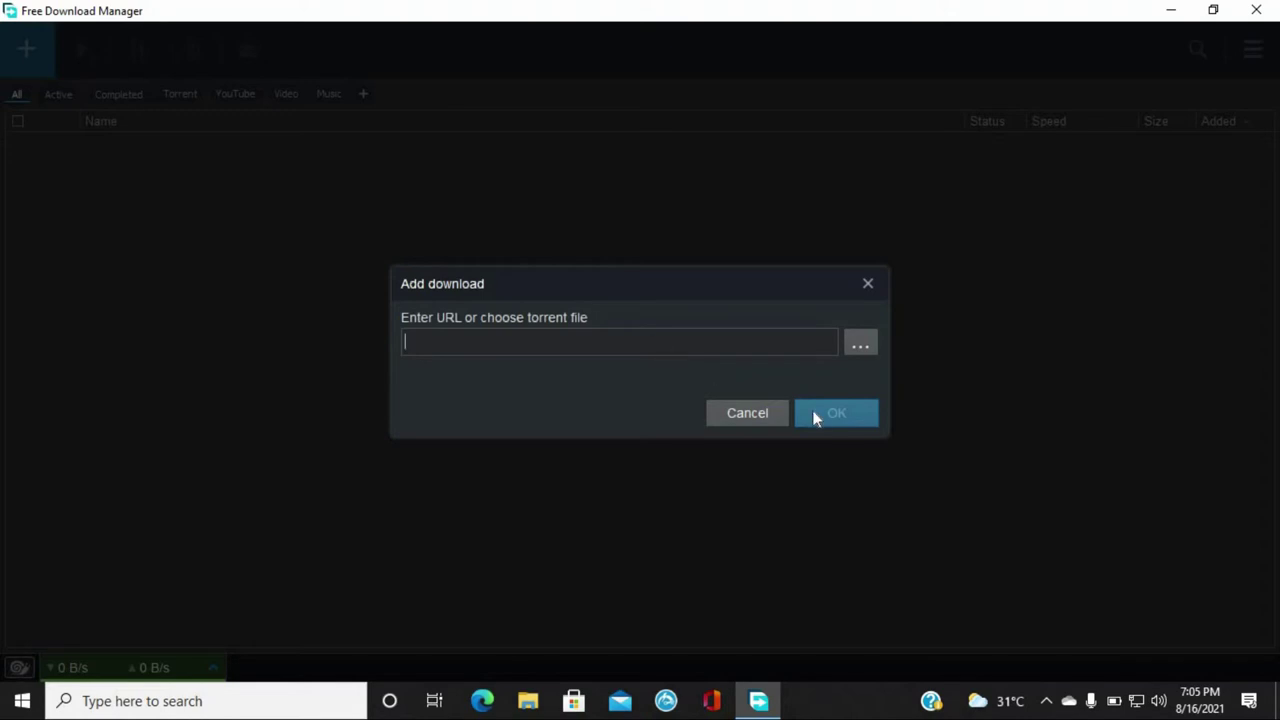
click(866, 347)
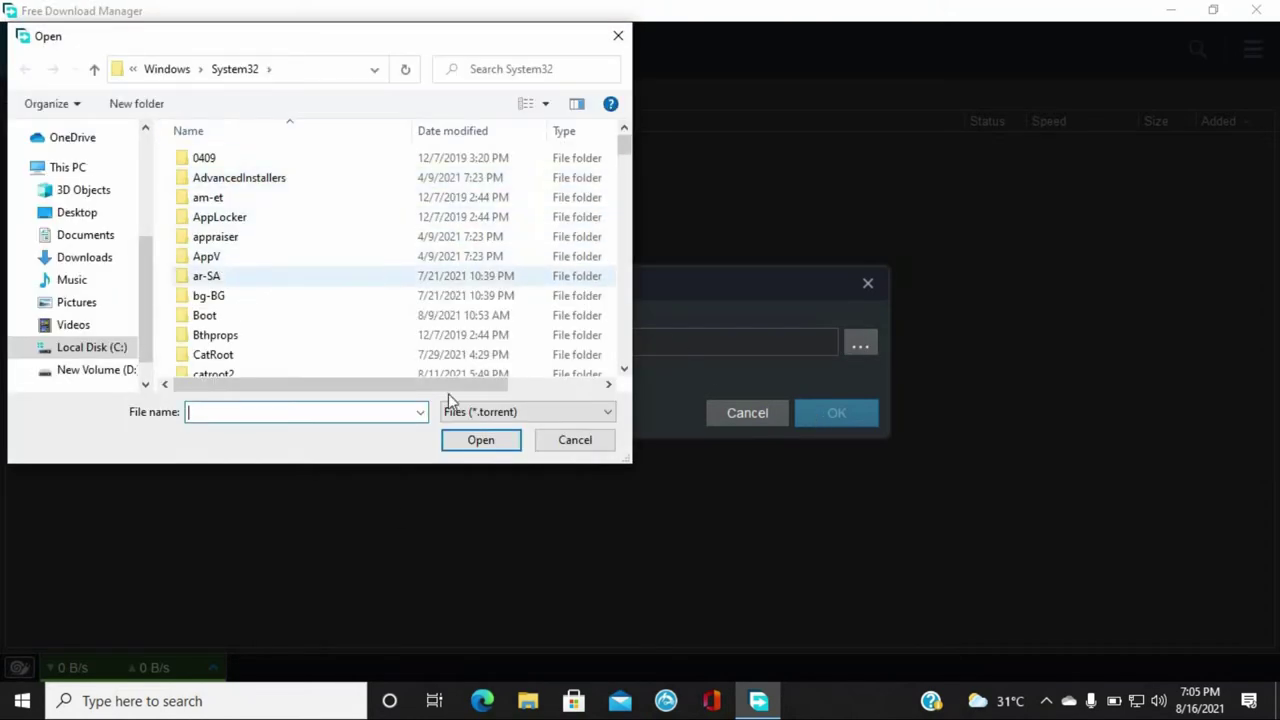
click(573, 442)
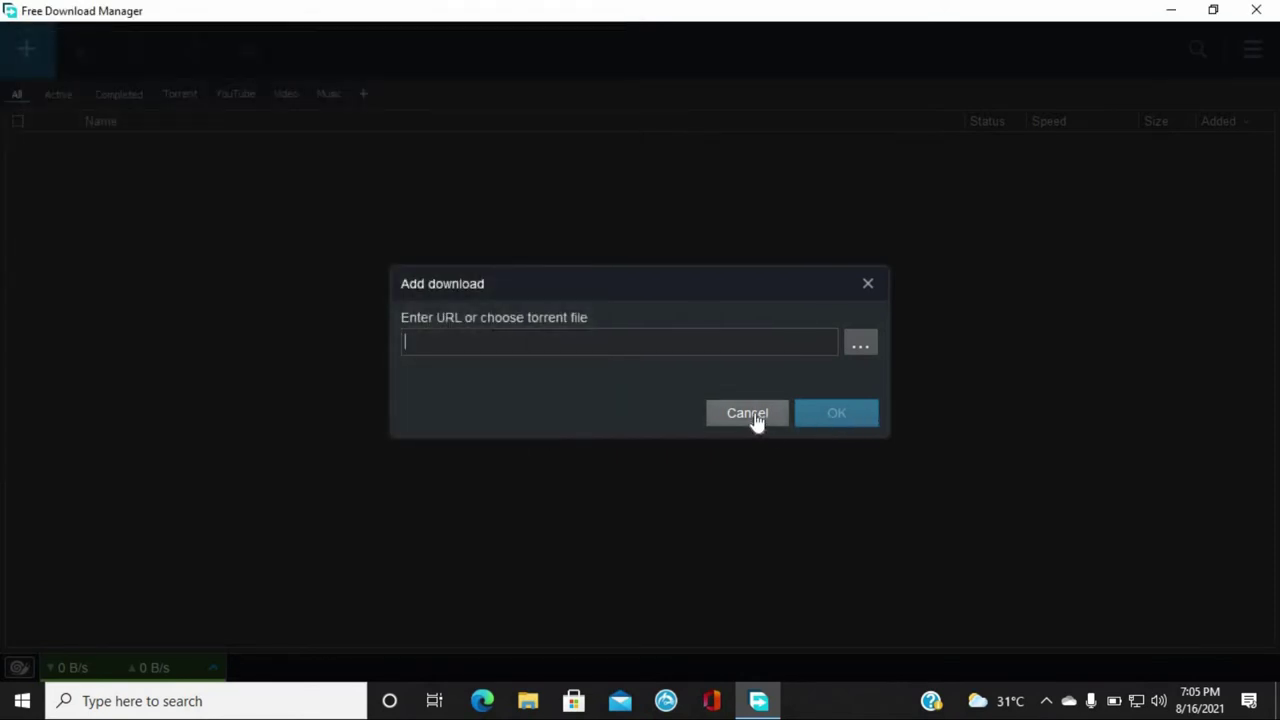
click(747, 413)
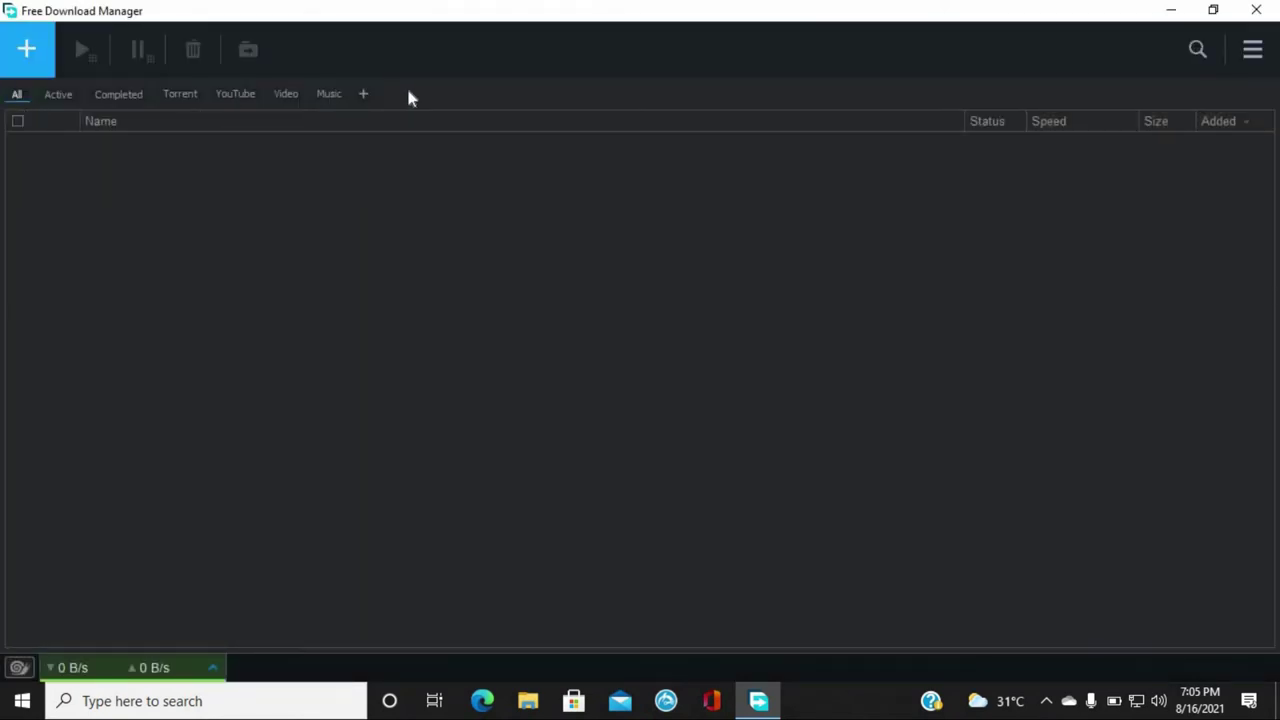
Look through the download list's Active, Completed, Torrent, YouTube, Video and Music filters
click(363, 95)
click(457, 88)
click(56, 99)
click(127, 100)
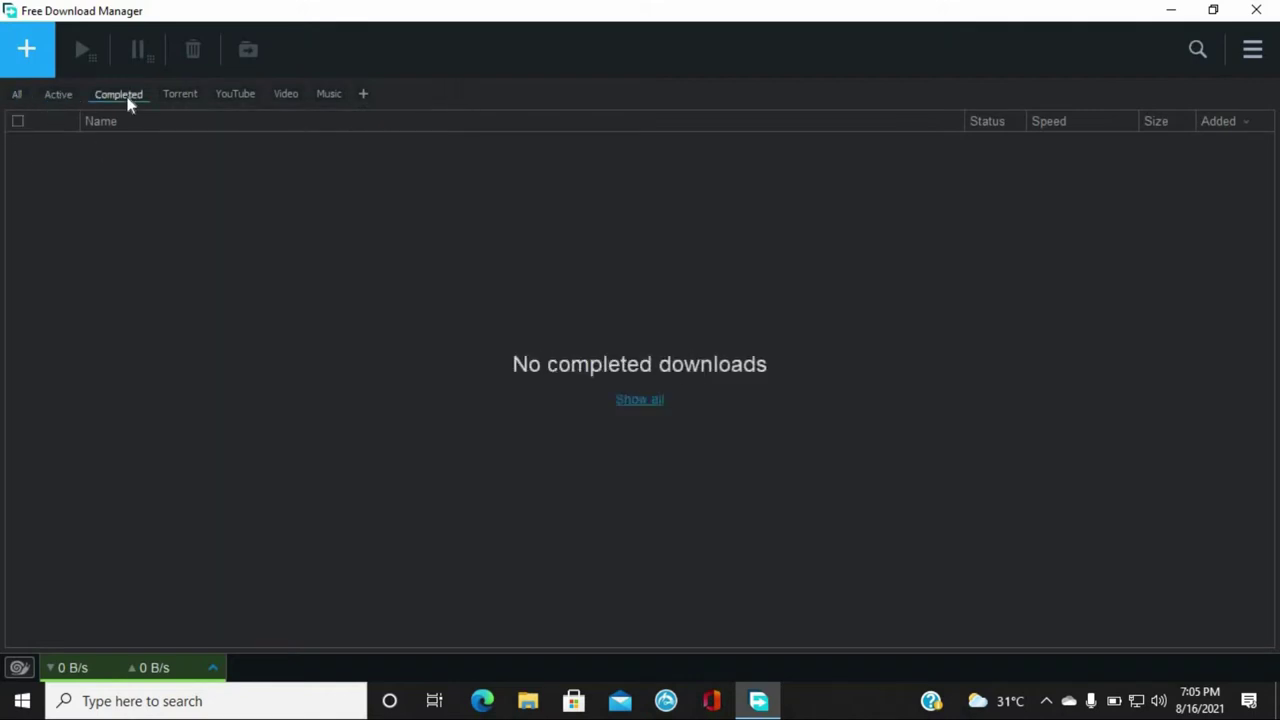
click(175, 94)
click(240, 94)
click(285, 94)
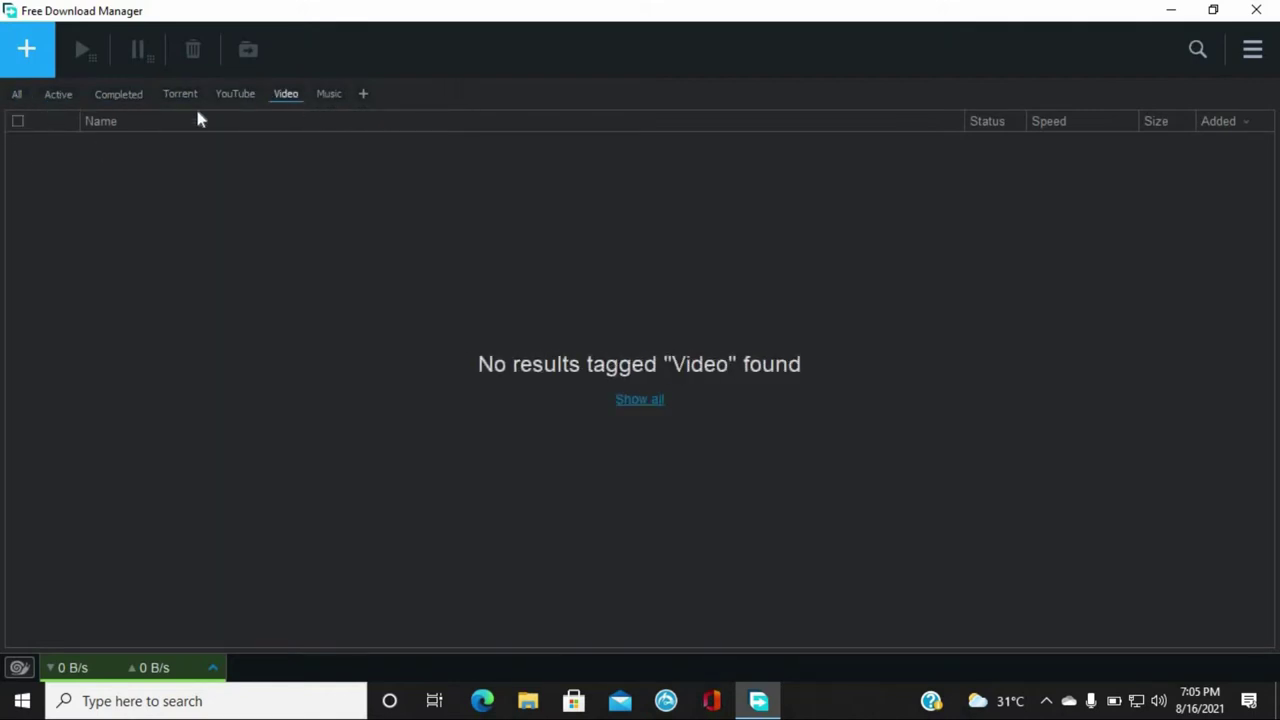
click(329, 94)
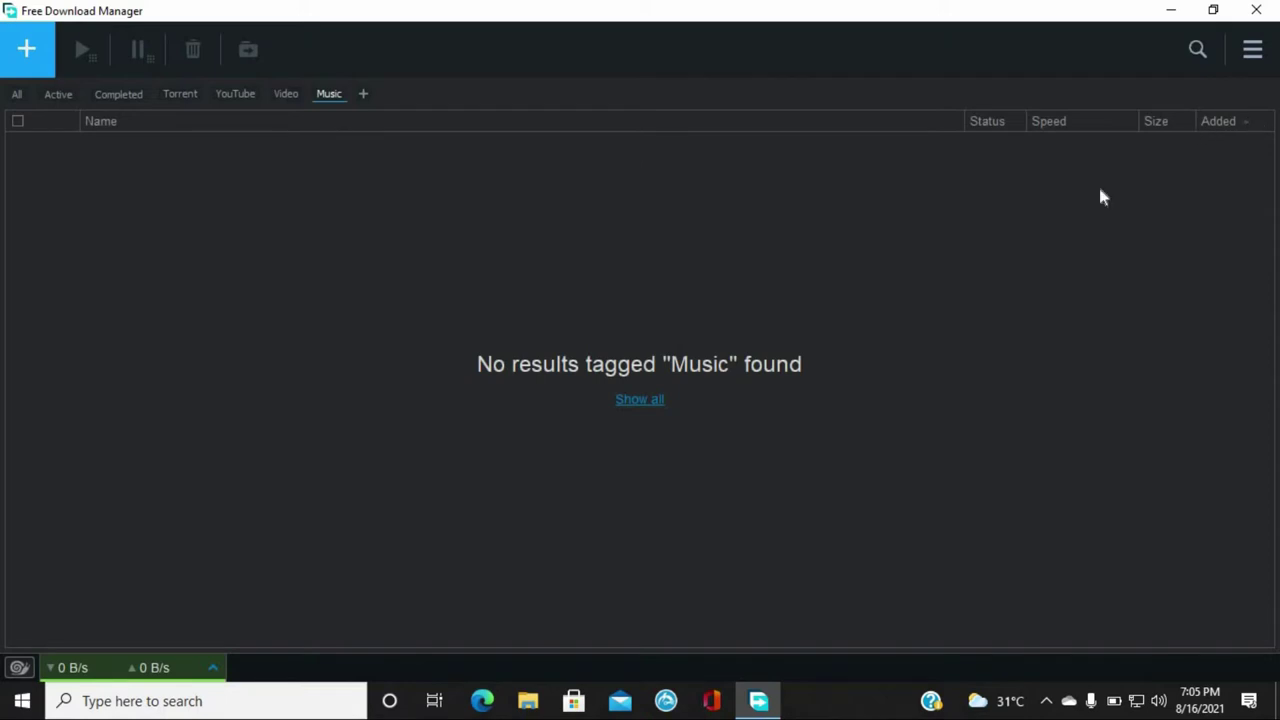
Turn Snail mode on and back off
click(20, 668)
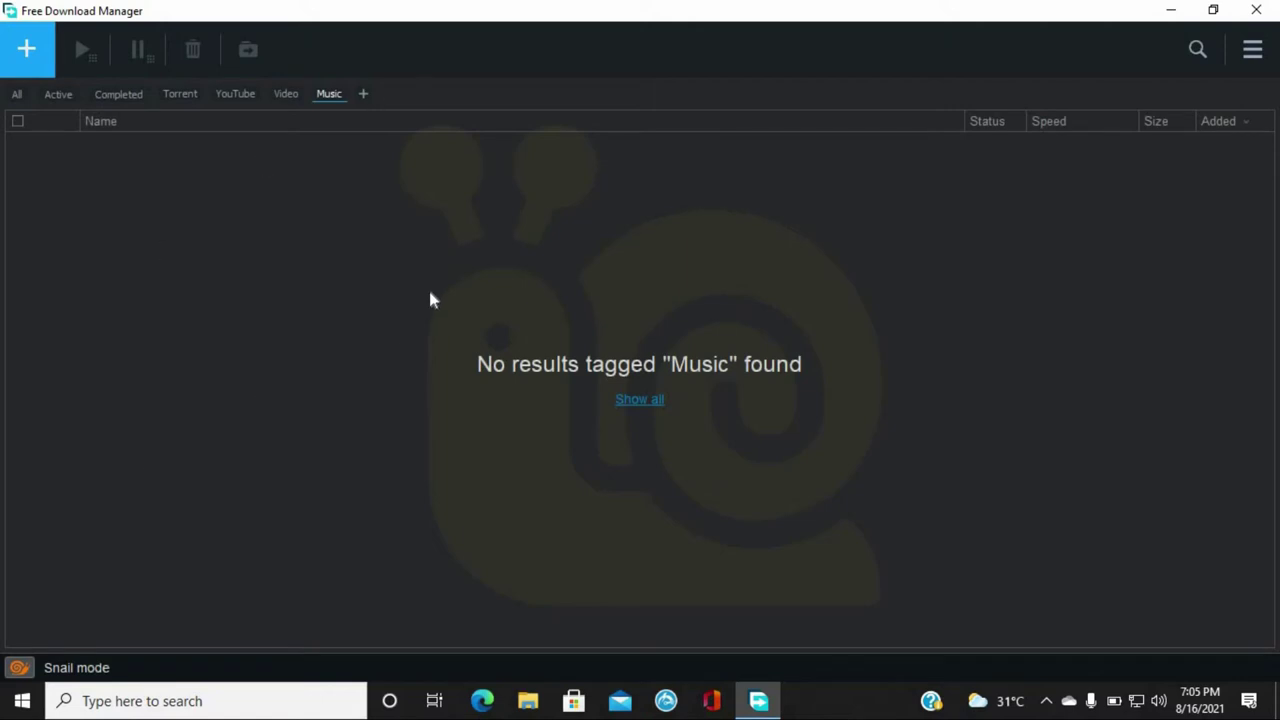
click(18, 672)
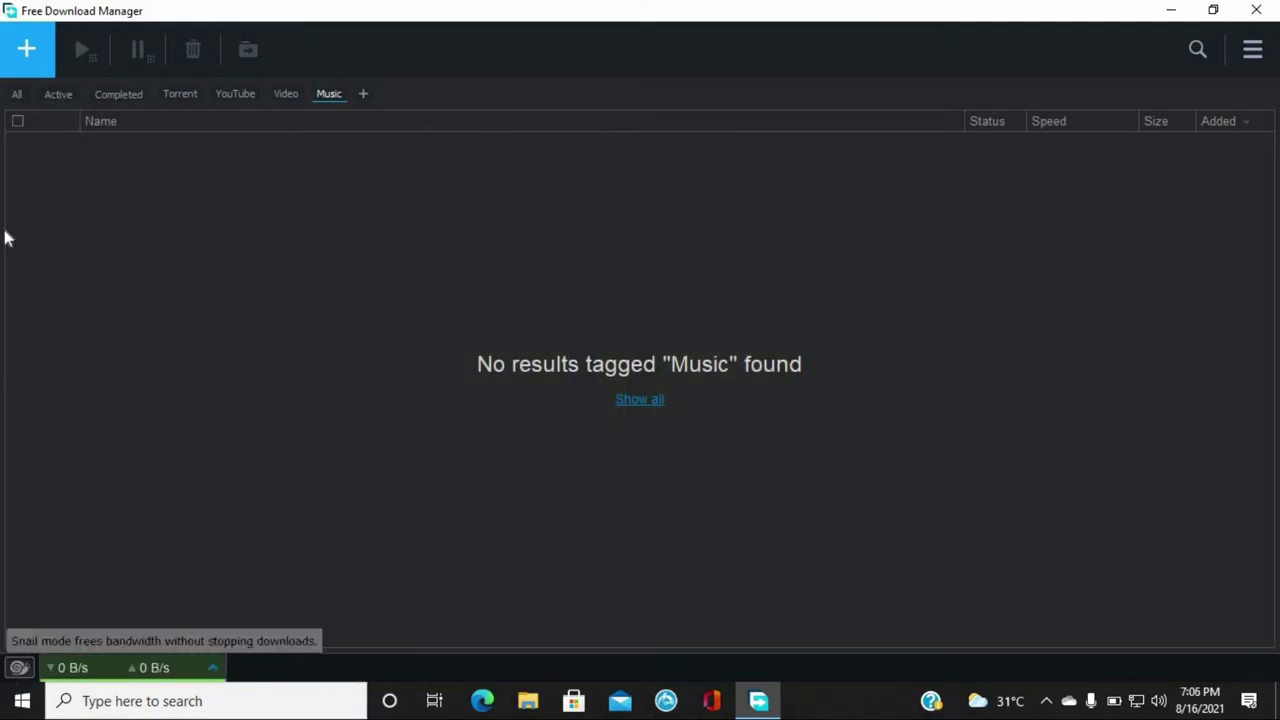
Examine the download search, main menu options and Preferences page, including Traffic Limits and Antivirus, and return to the download list
click(1250, 50)
click(1195, 50)
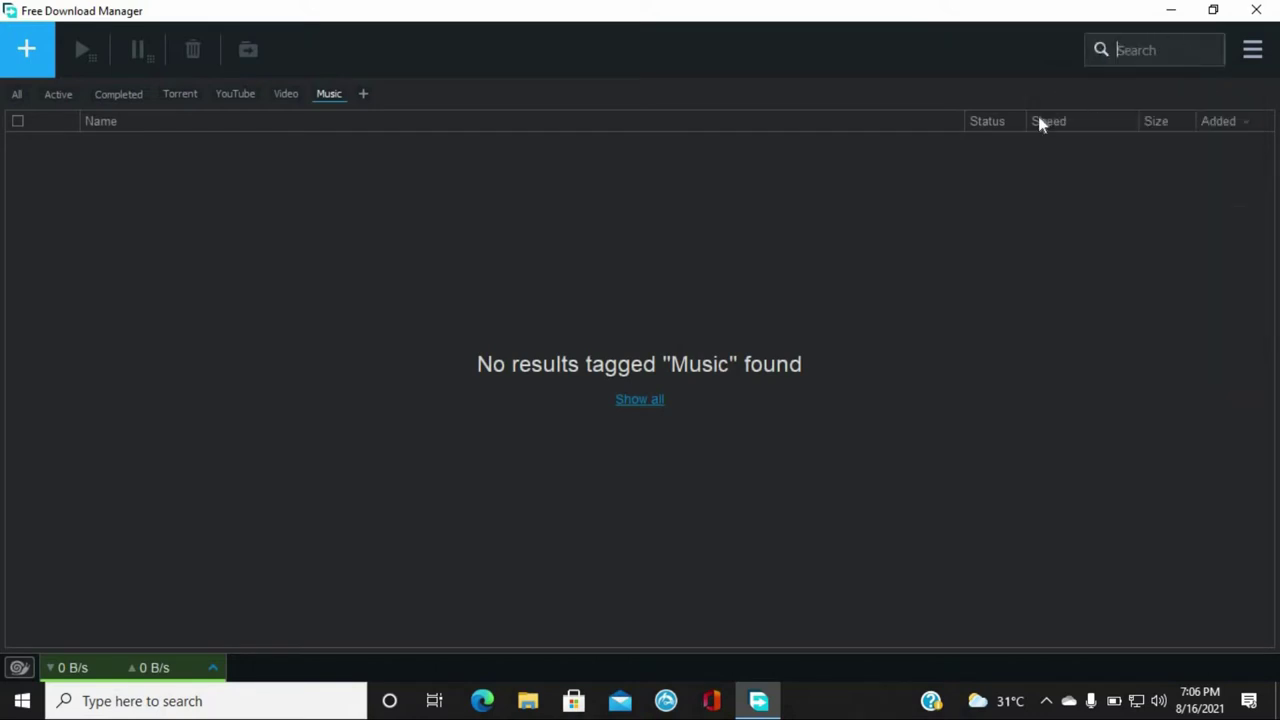
click(1258, 50)
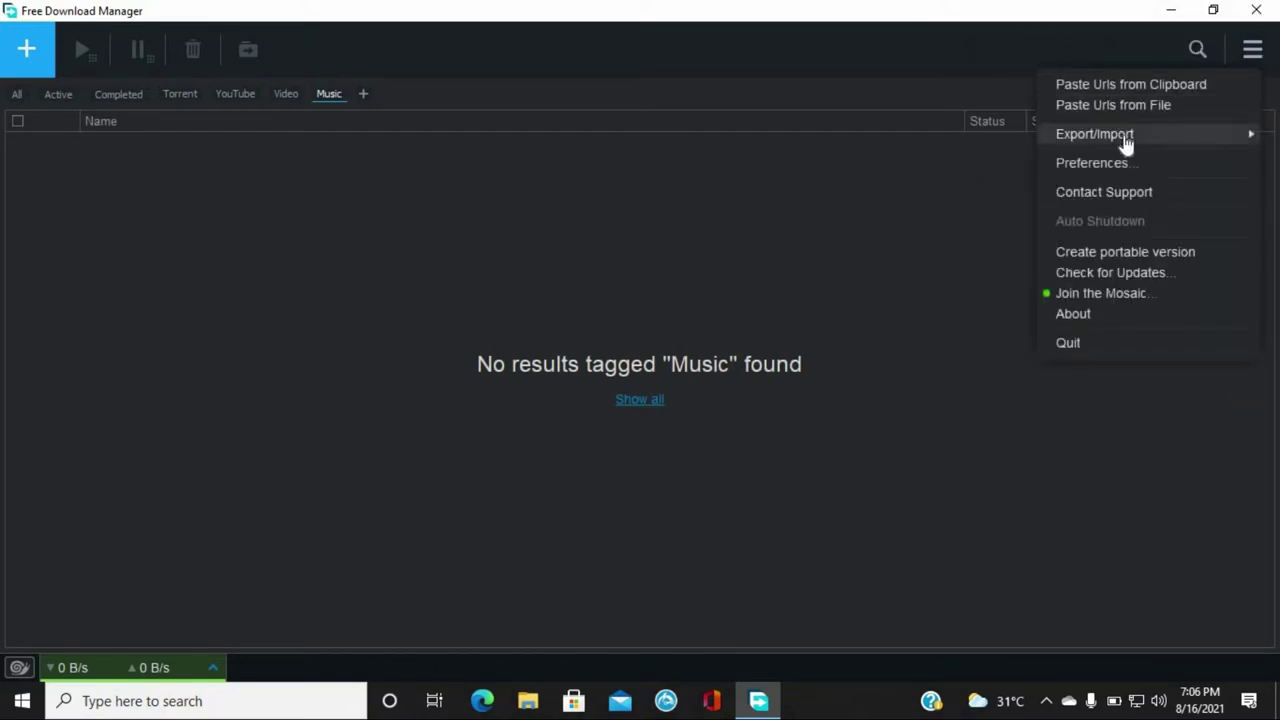
mouse_move(1122, 143)
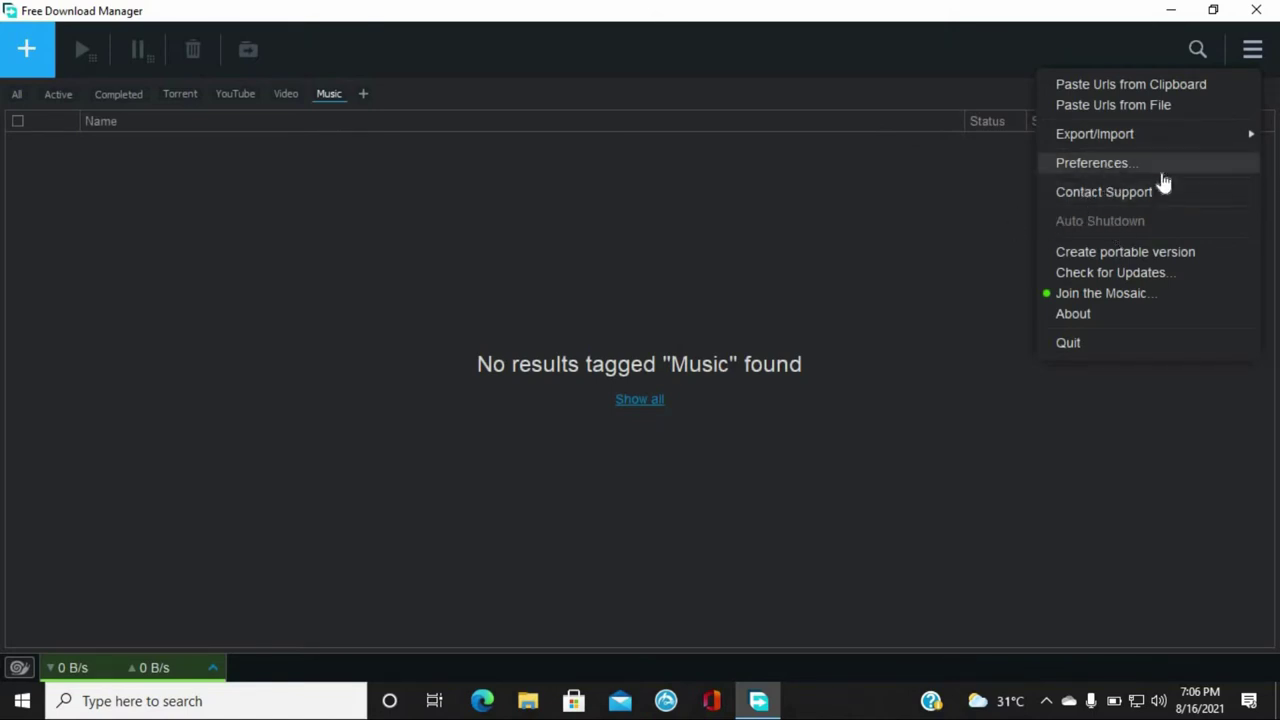
click(1092, 162)
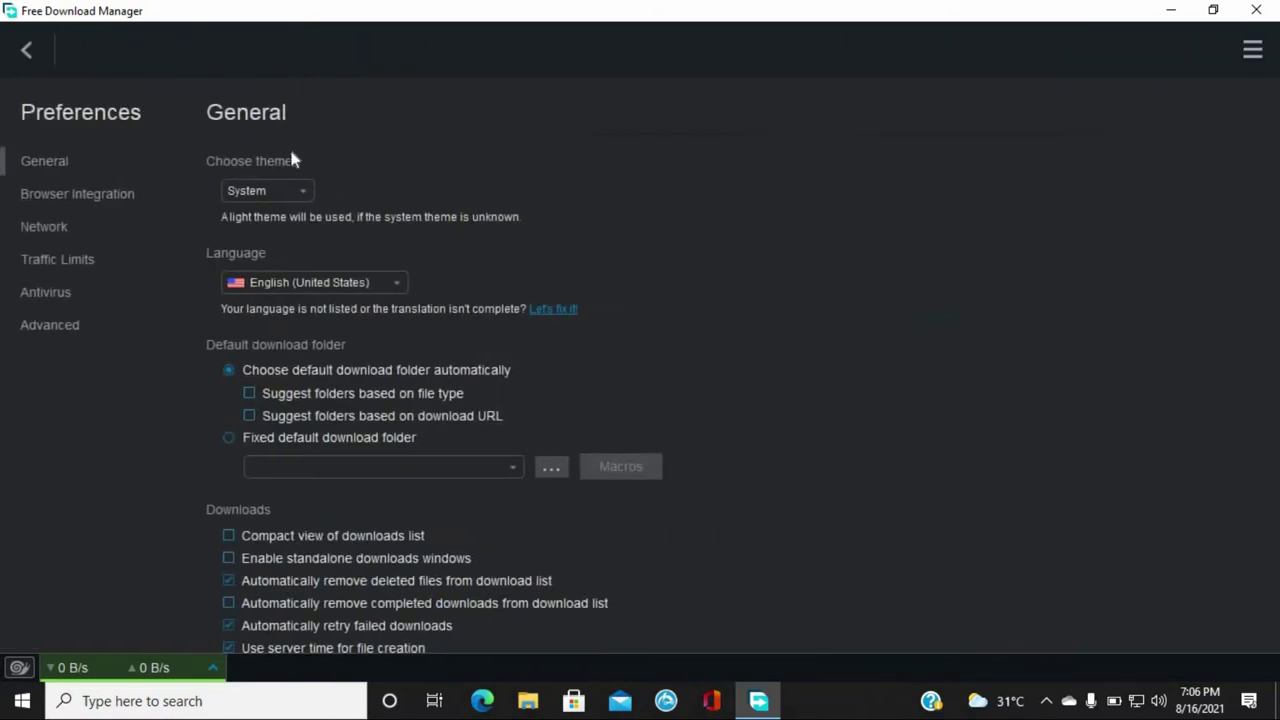
scroll(303, 430, down, 3)
scroll(303, 430, down, 15)
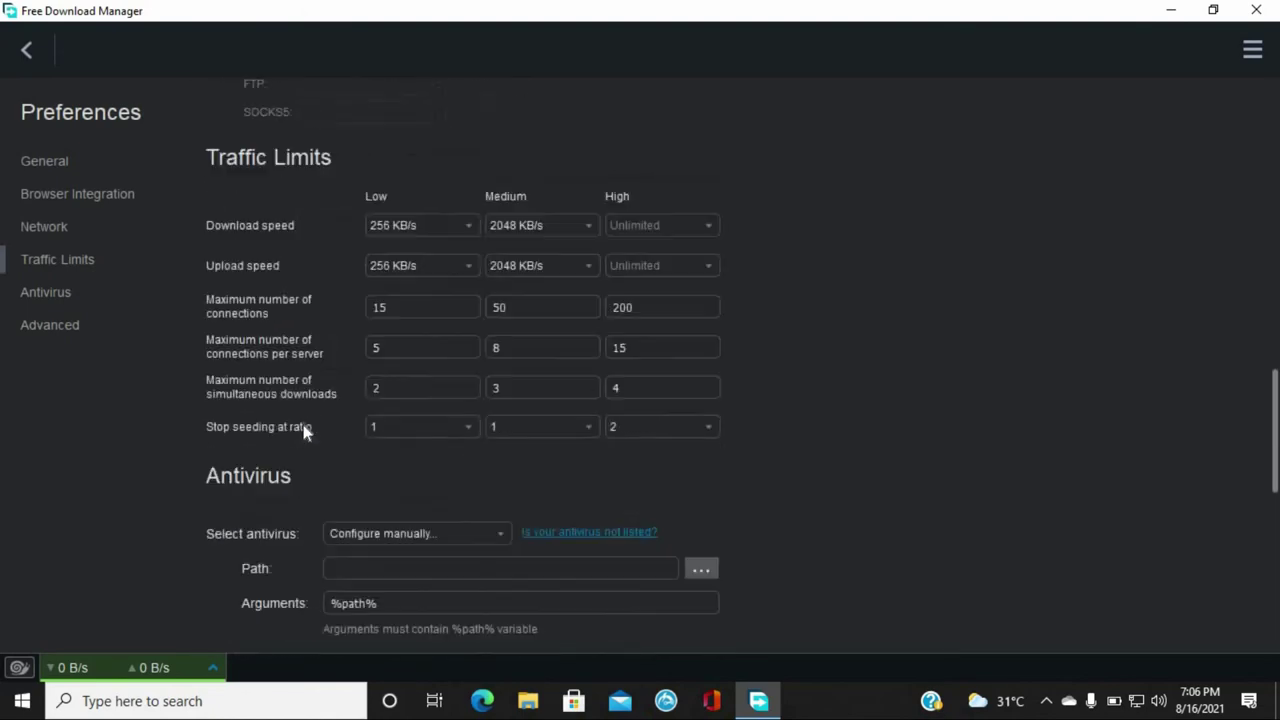
click(33, 60)
Review the main menu options once more and minimize the Free Download Manager window
click(1250, 50)
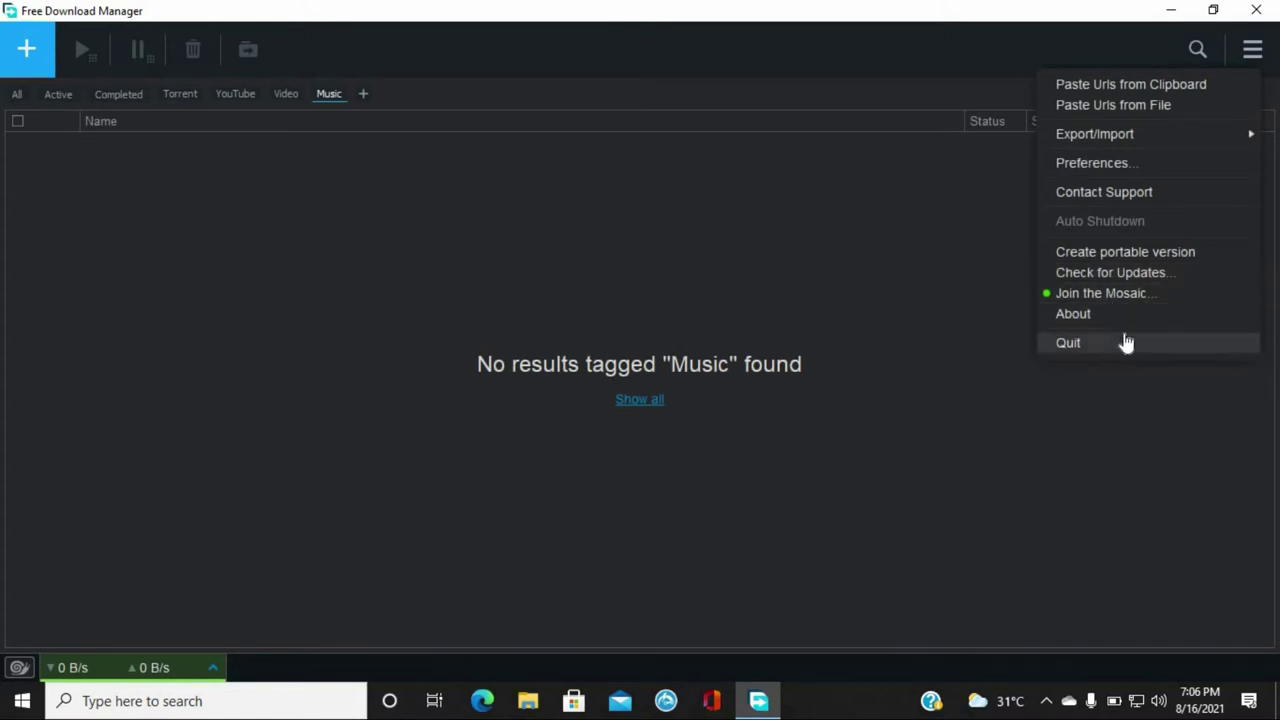
click(634, 263)
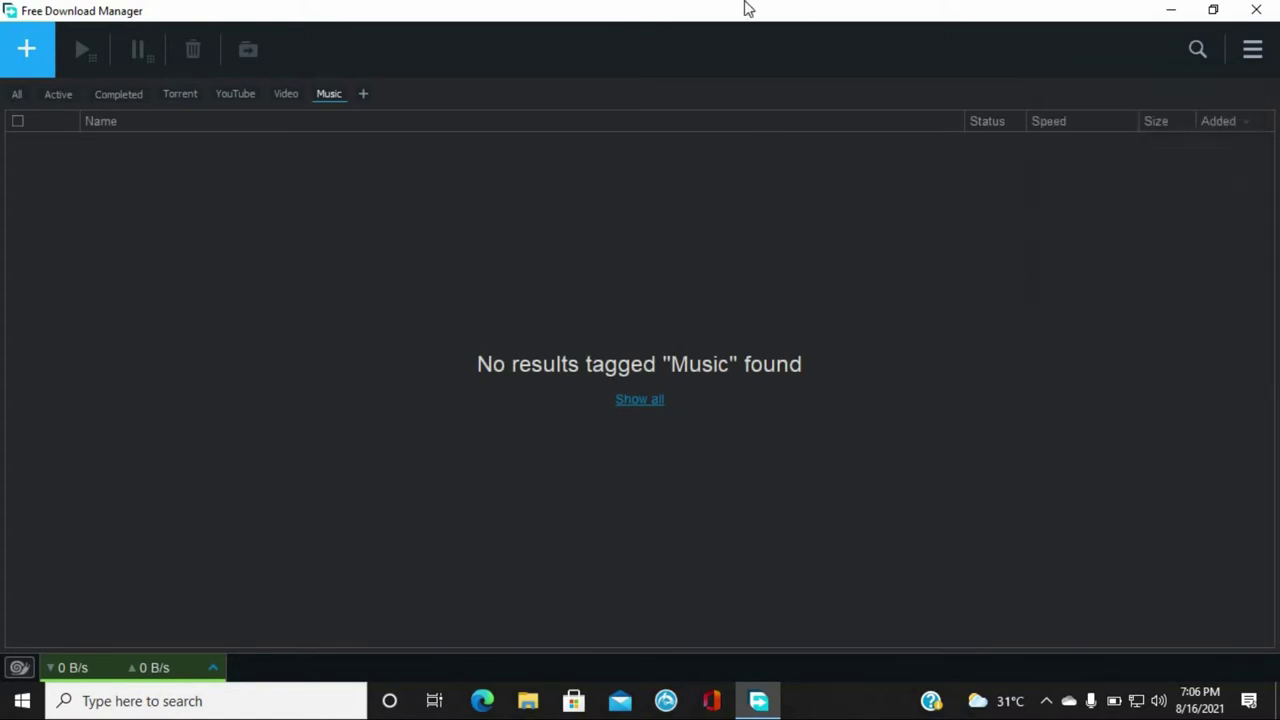
click(1160, 15)
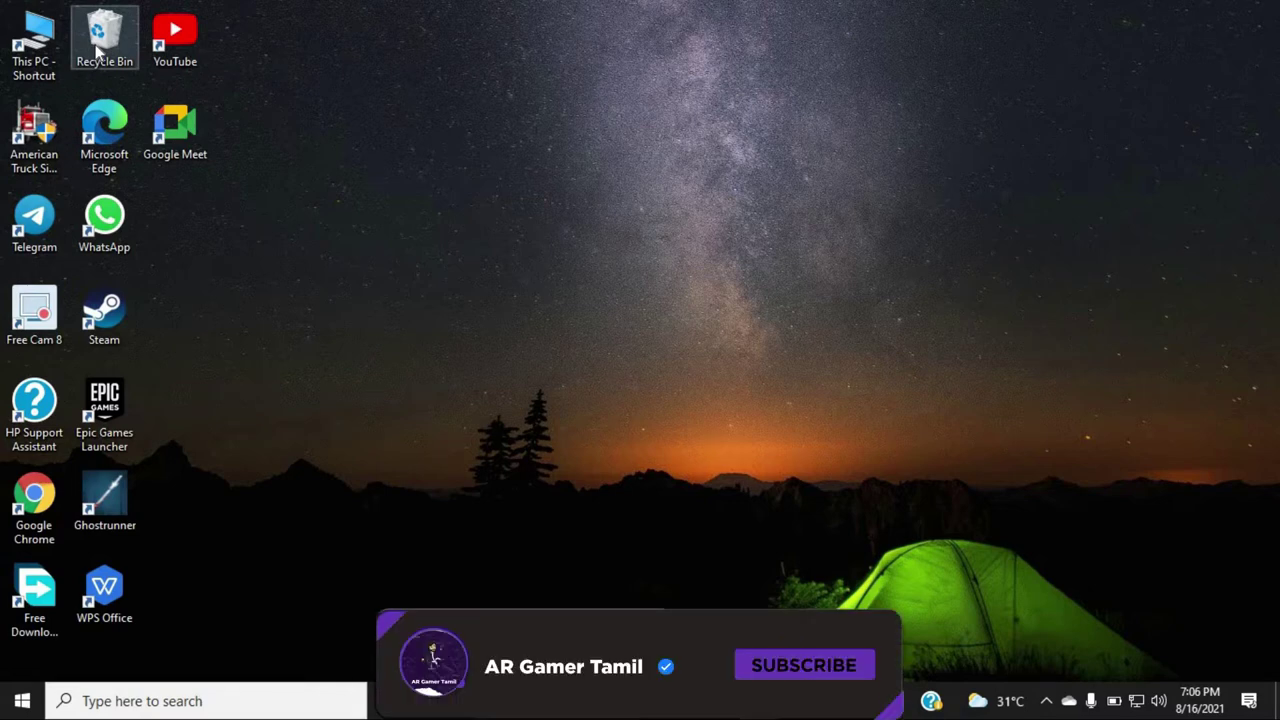
Switch to Google Chrome, open YouTube from the Google apps and browse the home feed's videos
double_click(36, 529)
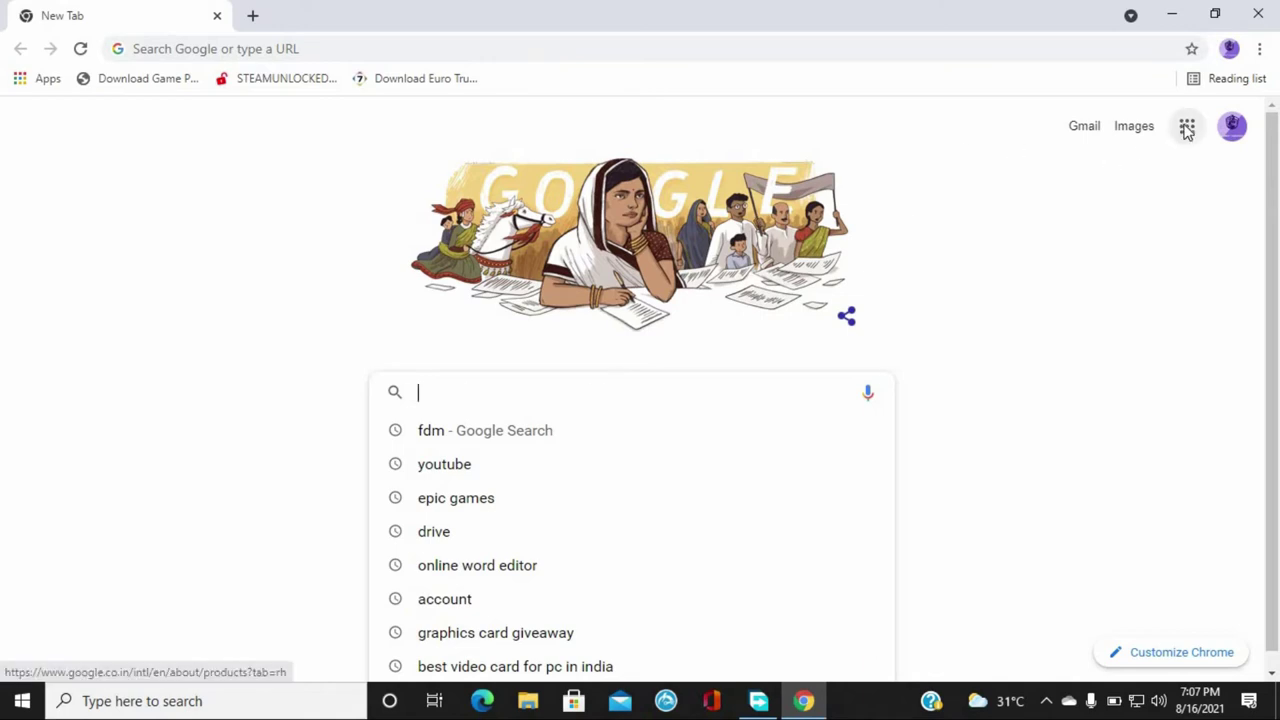
click(1000, 200)
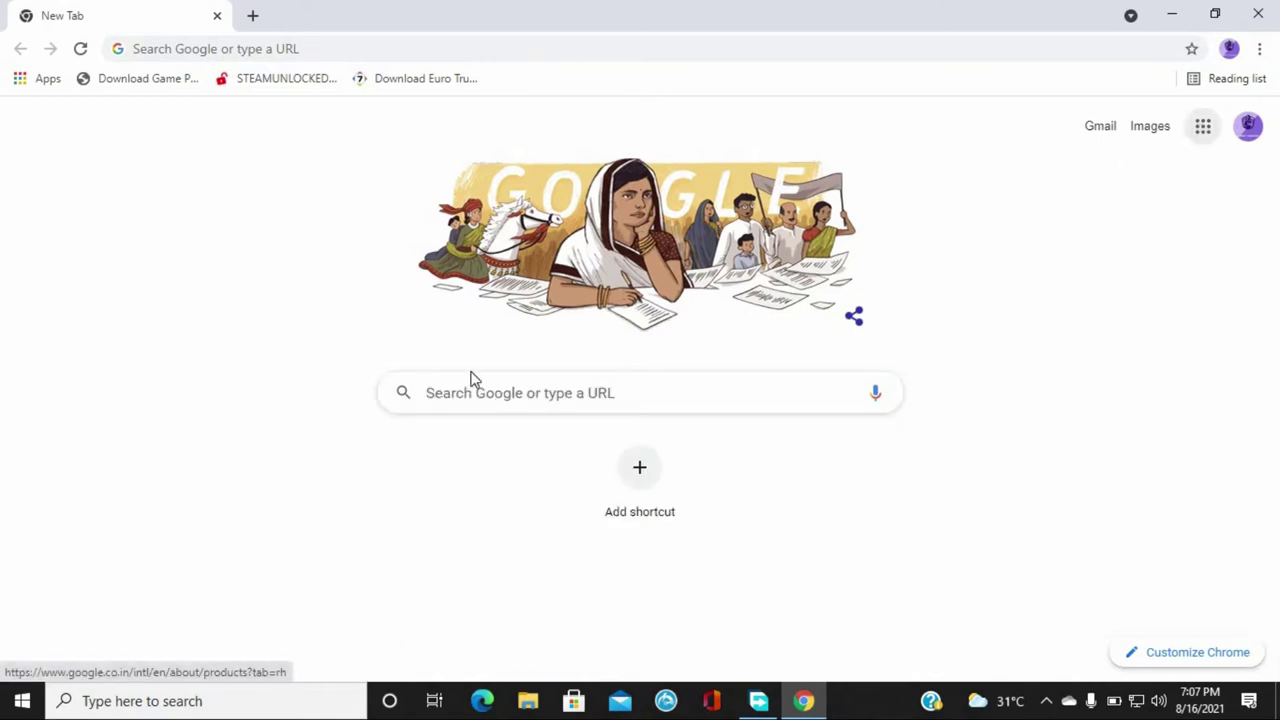
click(1203, 132)
click(1024, 300)
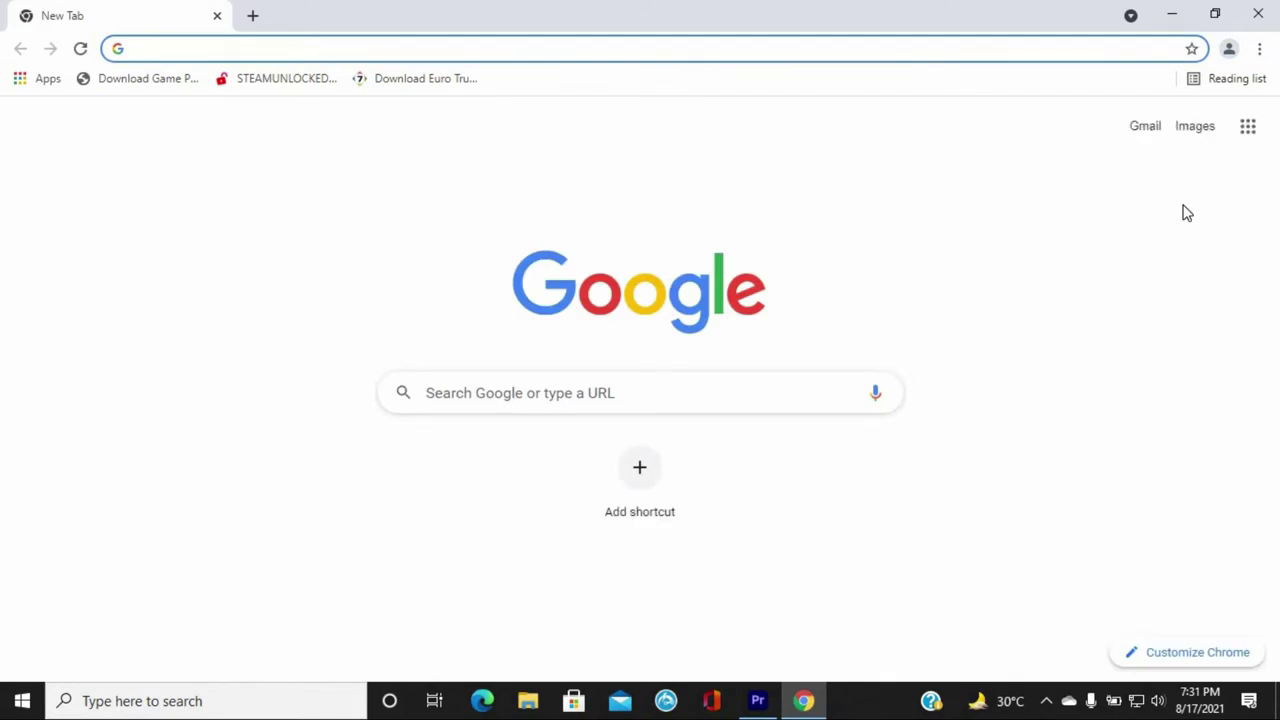
click(1248, 127)
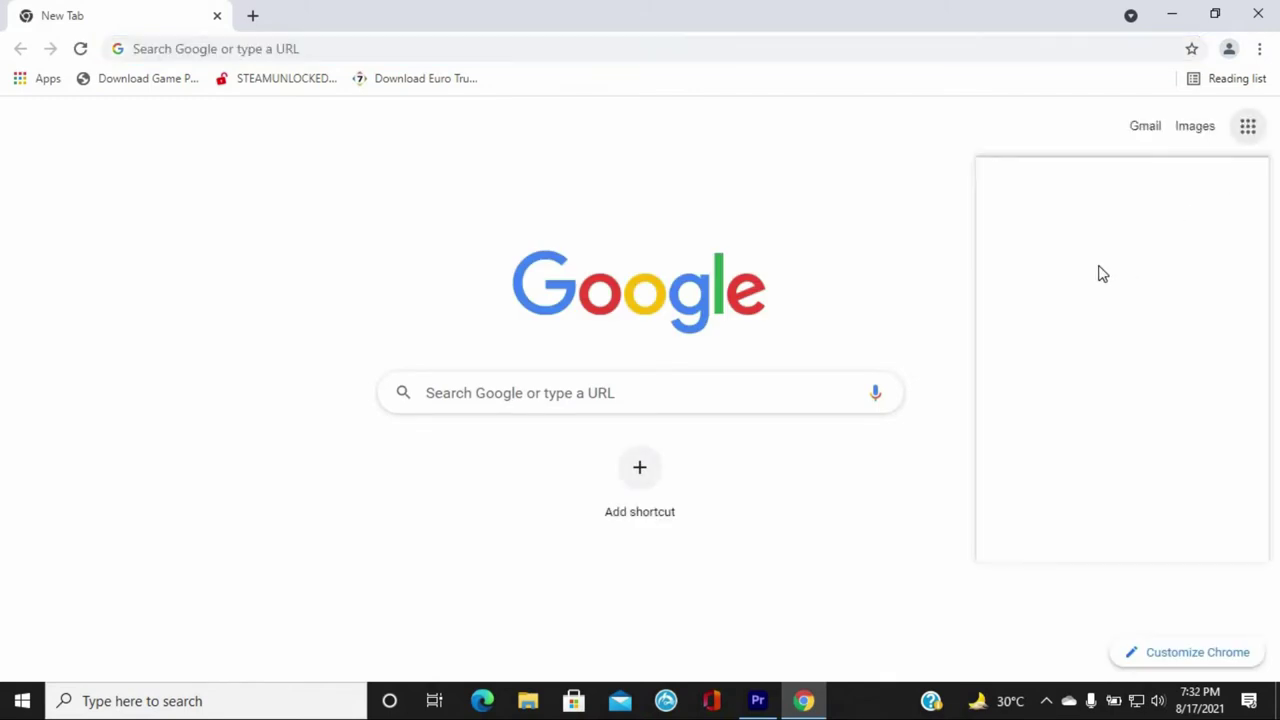
click(1036, 292)
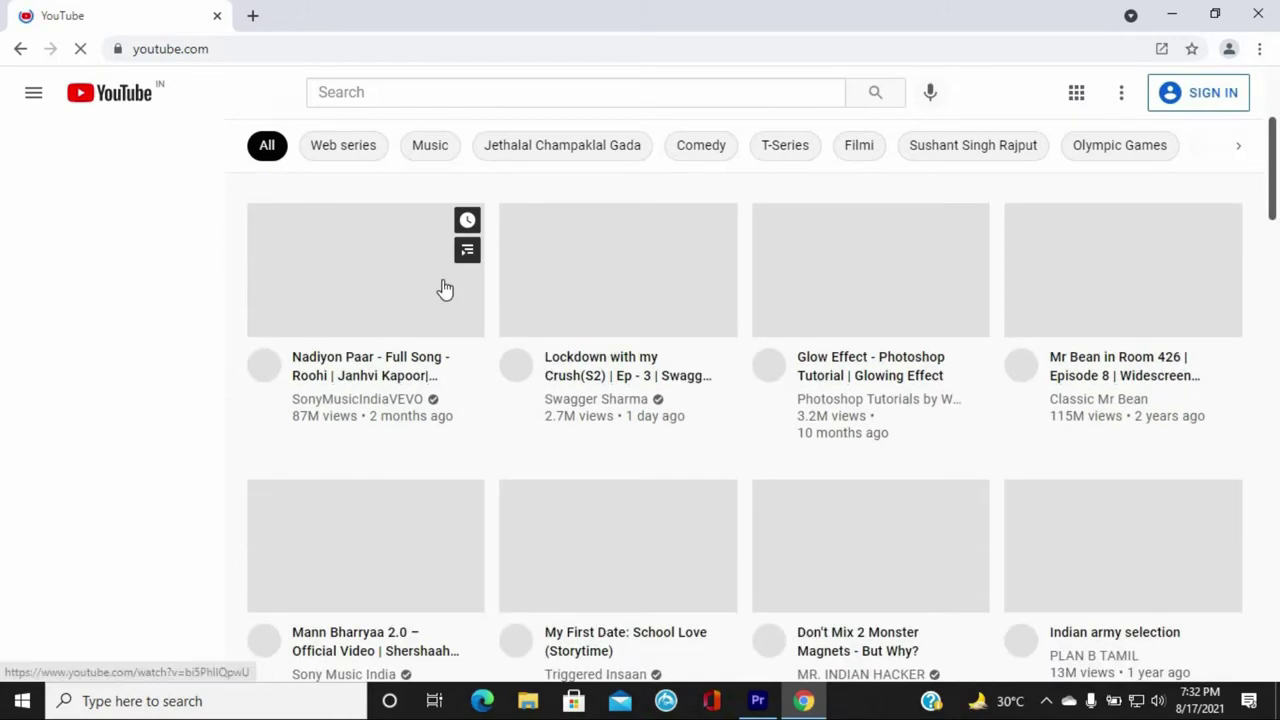
scroll(650, 410, down, 4)
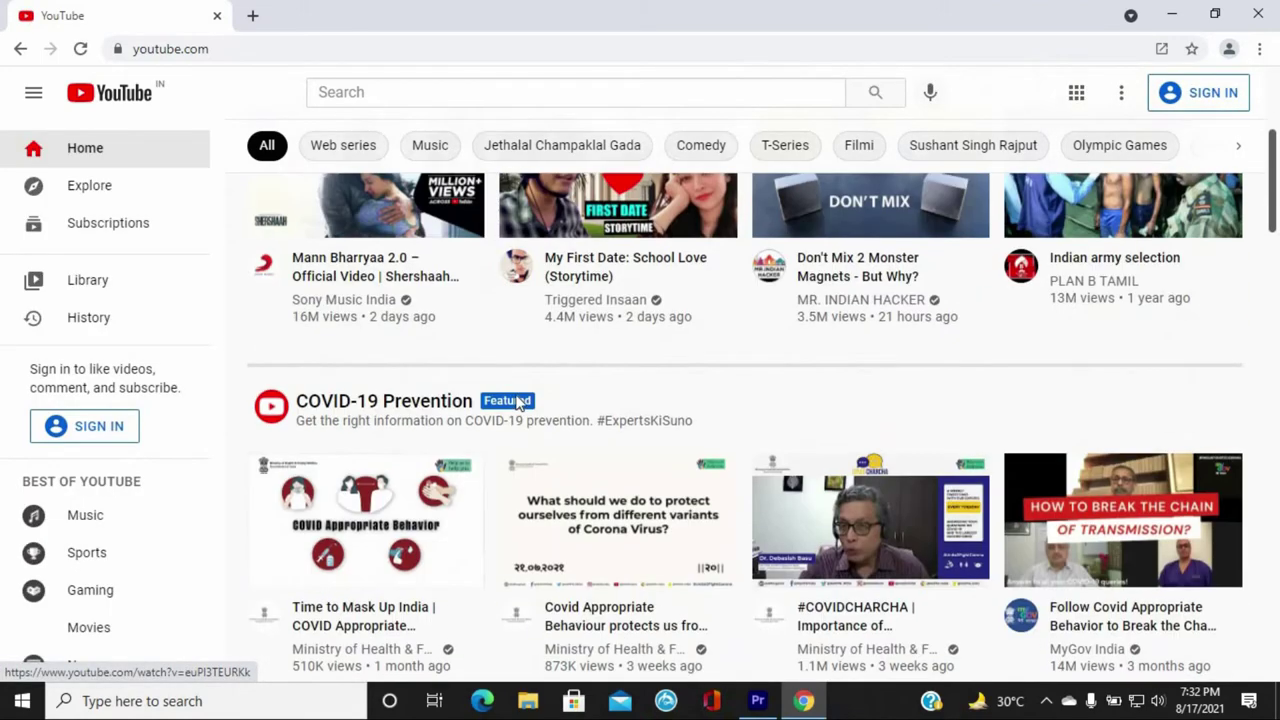
Browse the YouTube home feed and search for "ar gamer"
scroll(1014, 414, down, 5)
scroll(405, 350, down, 5)
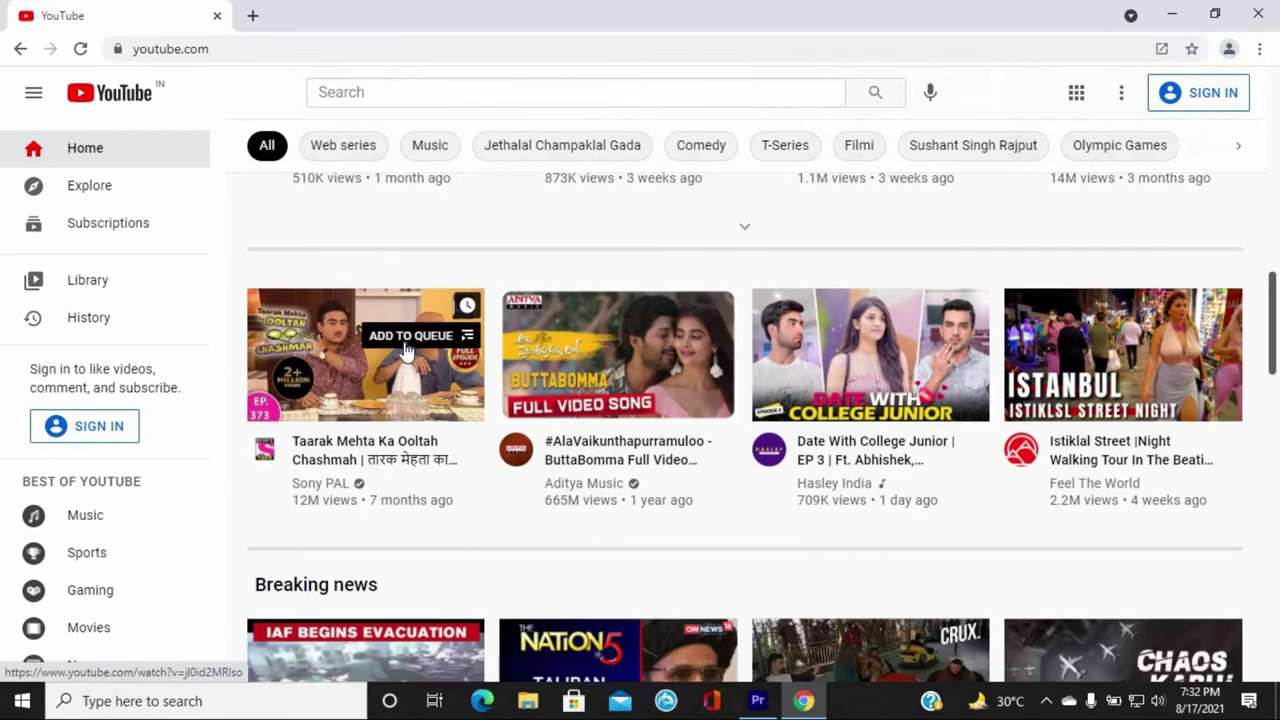
scroll(440, 335, down, 4)
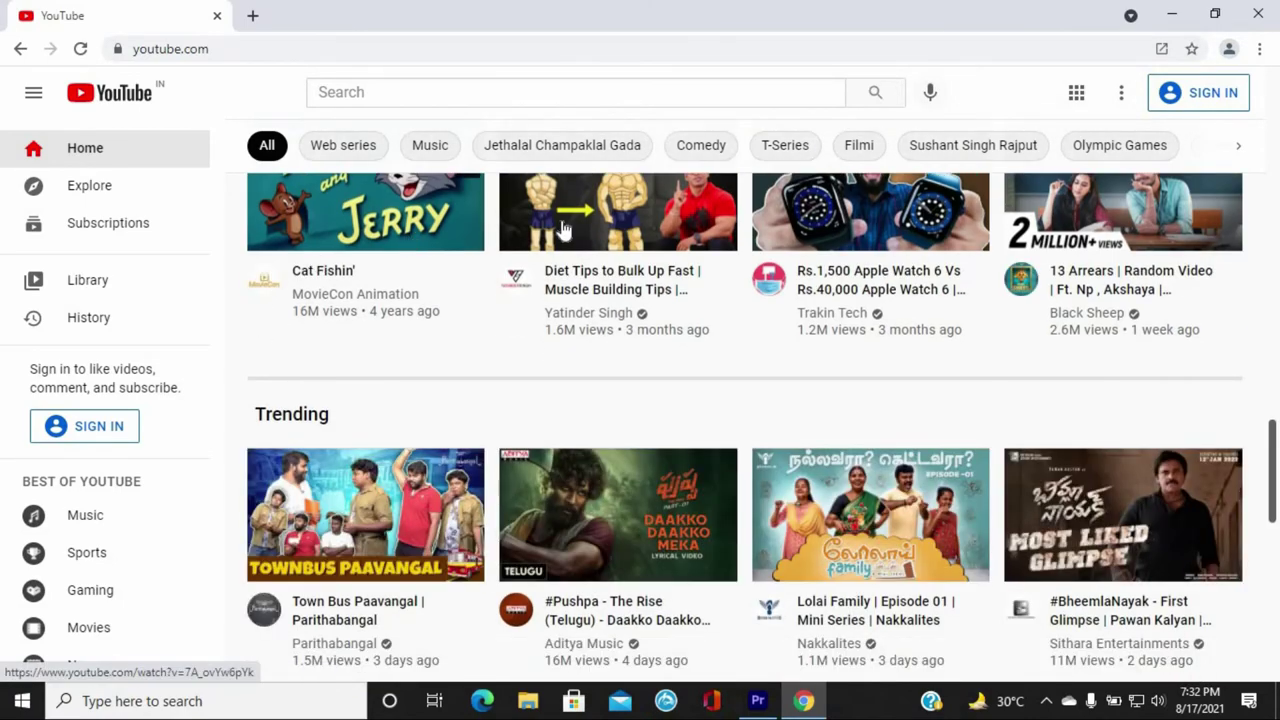
scroll(403, 330, up, 8)
click(490, 93)
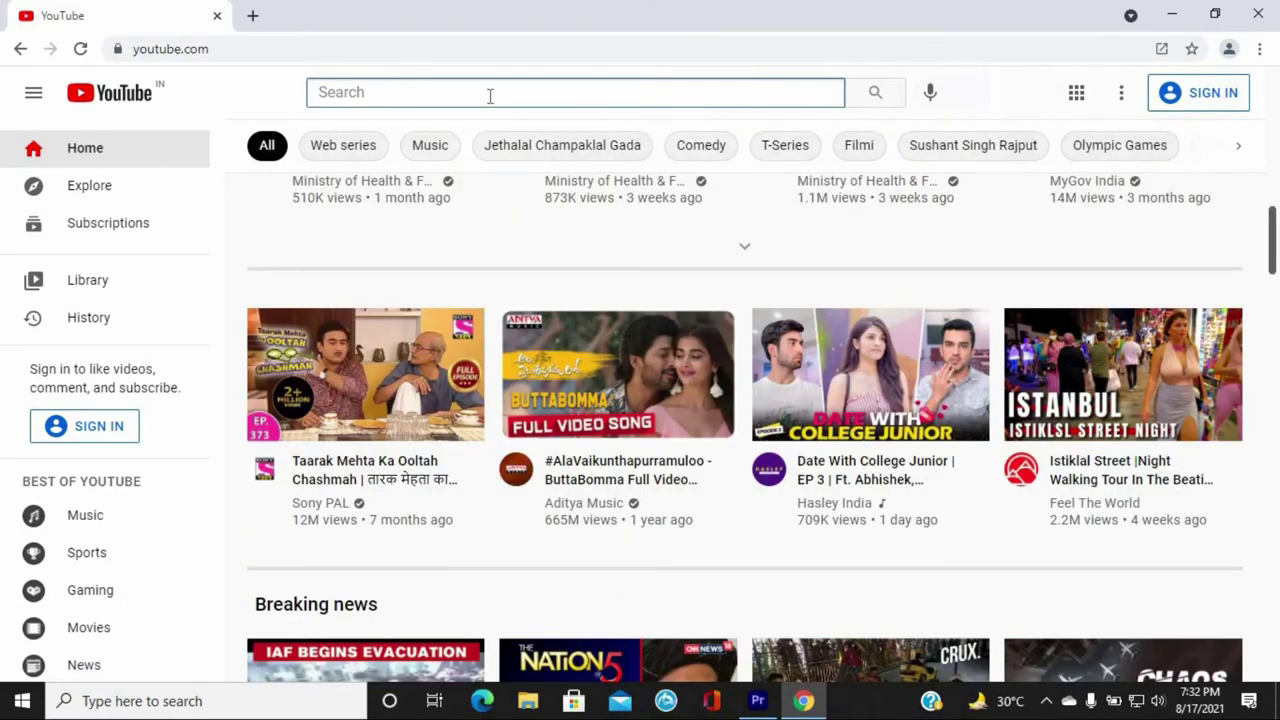
text(ar ga)
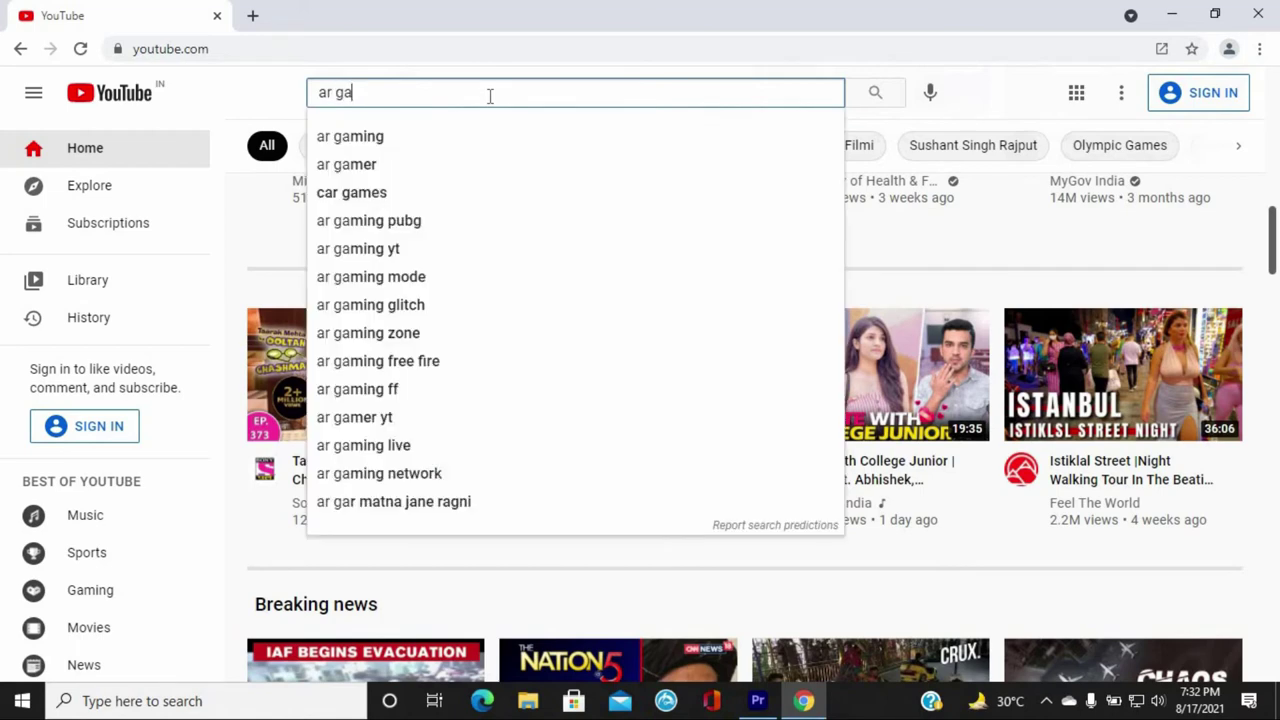
click(420, 164)
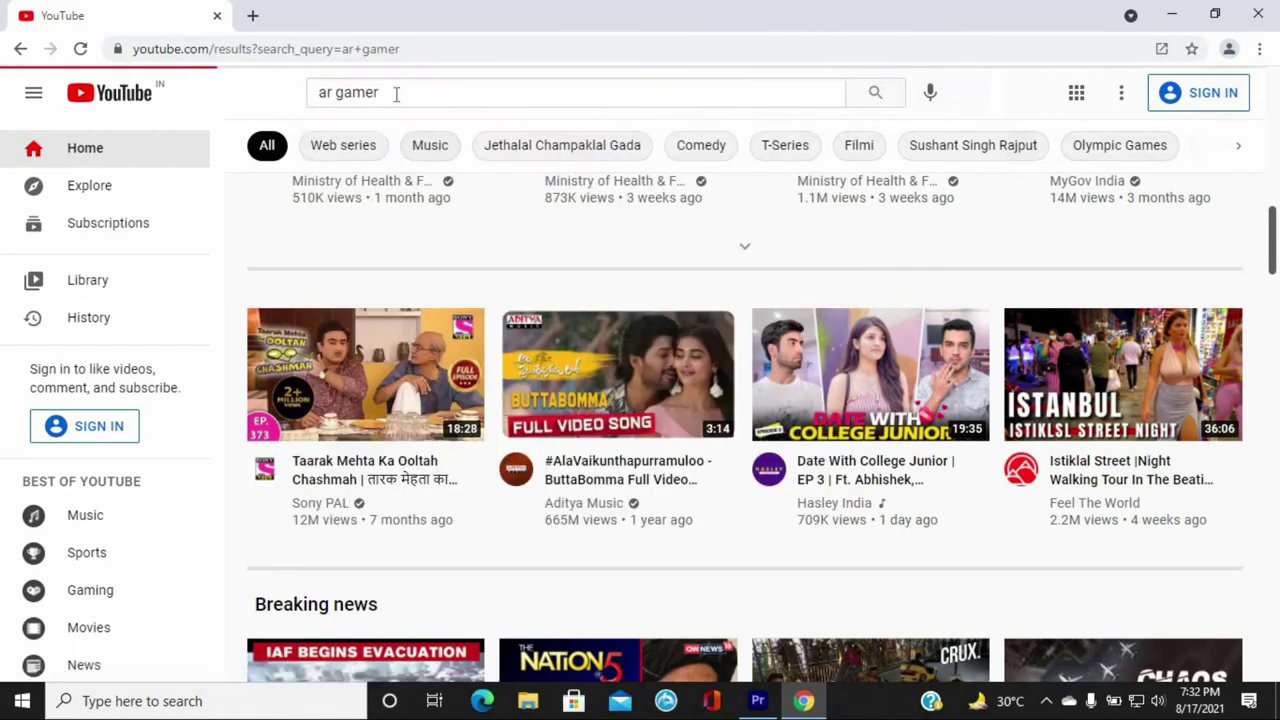
Refine the YouTube search to "ar gamer tamil"
click(396, 91)
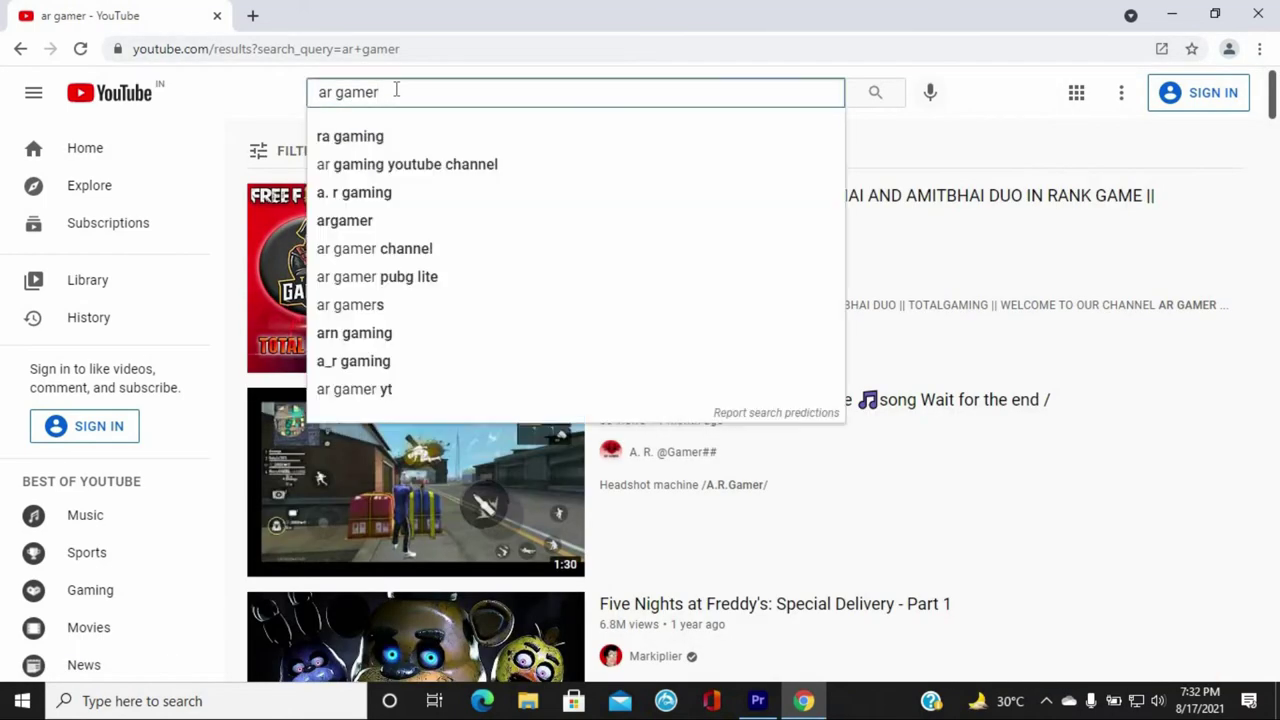
text(tamil)
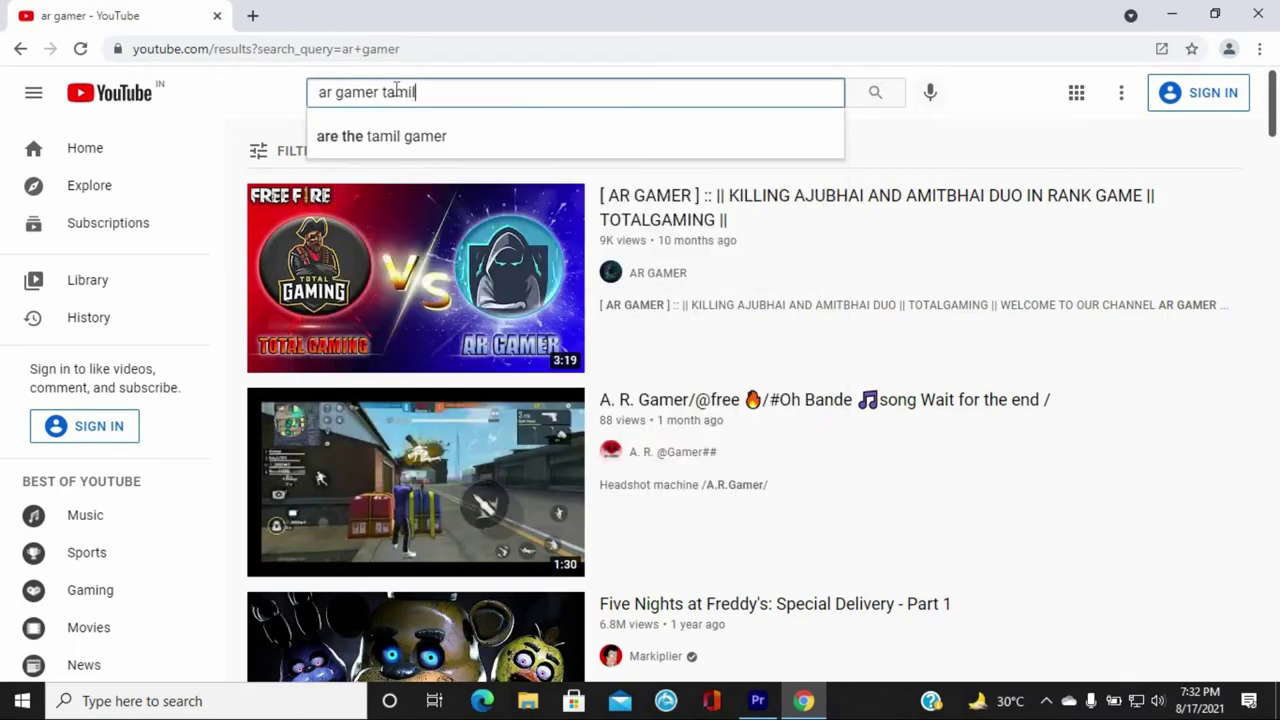
key(Return)
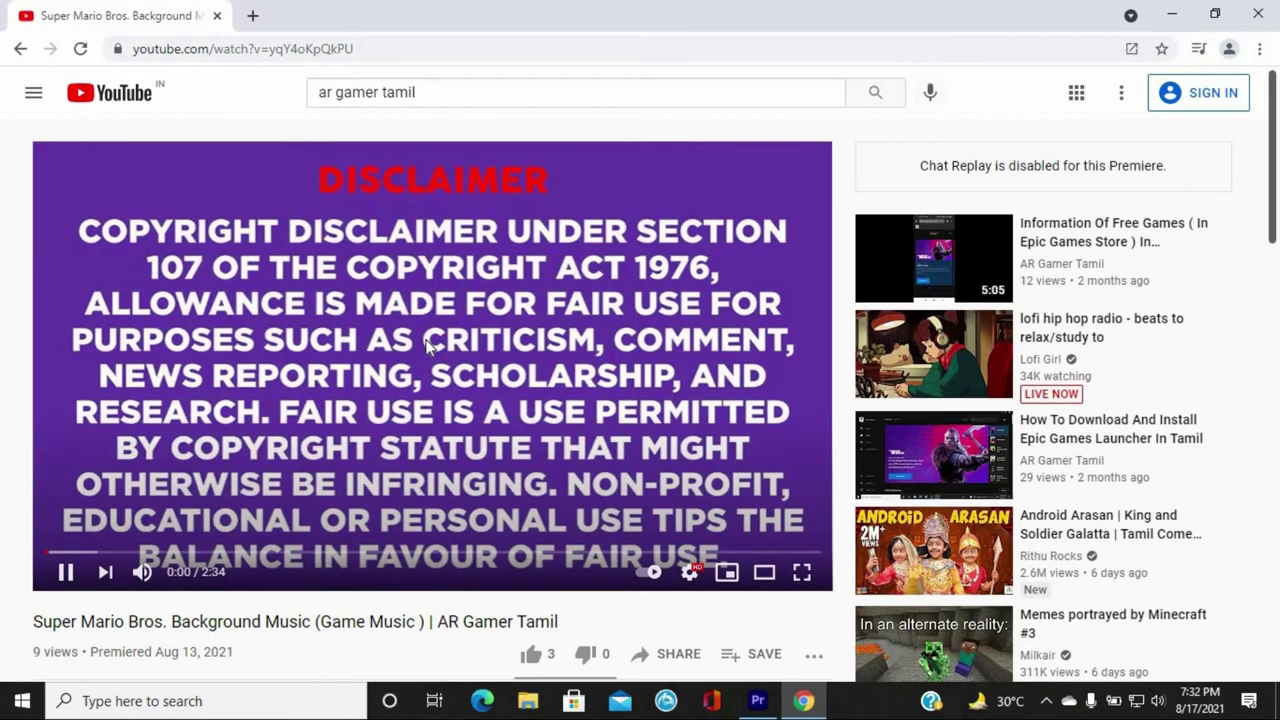
Open the sharing options of the Super Mario Bros. Background Music video and raise the system volume to 58
scroll(278, 437, down, 2)
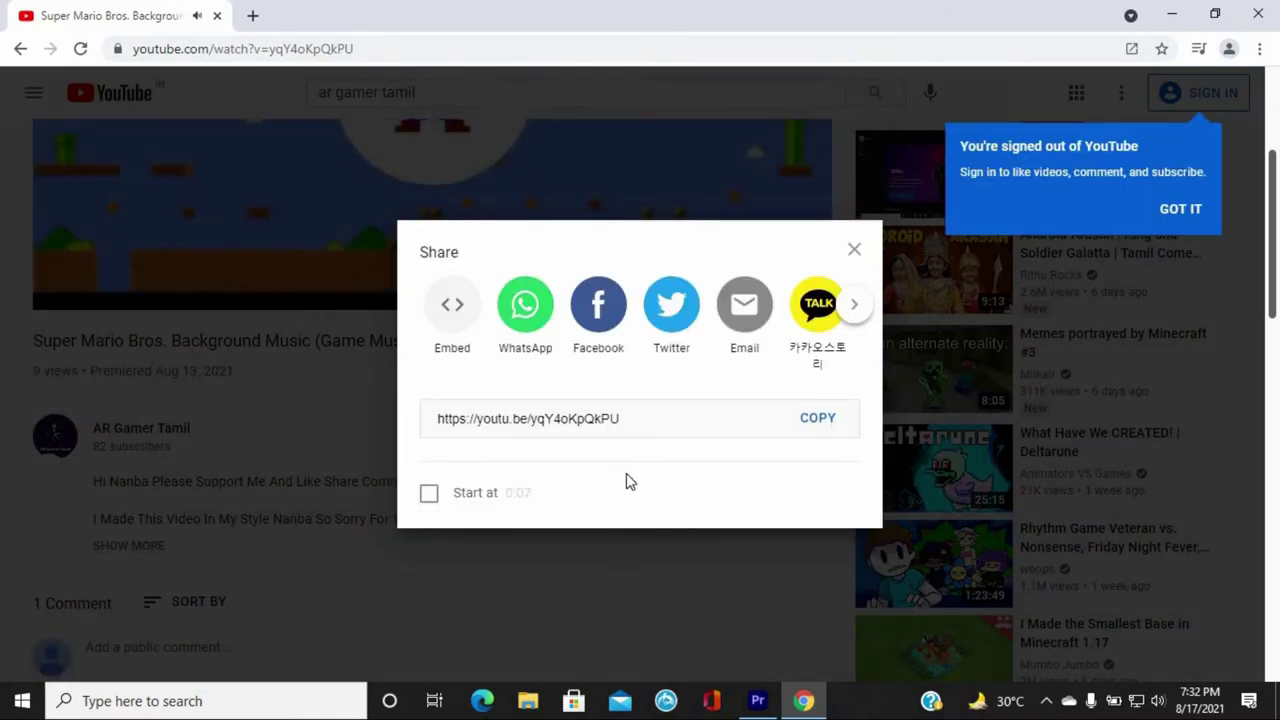
key(XF86AudioLowerVolume)
key(XF86AudioRaiseVolume)
key(XF86AudioRaiseVolume)
key(XF86AudioRaiseVolume)
key(XF86AudioRaiseVolume)
key(XF86AudioRaiseVolume)
key(XF86AudioRaiseVolume)
key(XF86AudioRaiseVolume)
key(XF86AudioRaiseVolume)
key(XF86AudioRaiseVolume)
key(XF86AudioRaiseVolume)
key(XF86AudioRaiseVolume)
key(XF86AudioRaiseVolume)
key(XF86AudioRaiseVolume)
key(XF86AudioRaiseVolume)
key(XF86AudioRaiseVolume)
key(XF86AudioRaiseVolume)
key(XF86AudioRaiseVolume)
key(XF86AudioRaiseVolume)
key(XF86AudioRaiseVolume)
key(XF86AudioRaiseVolume)
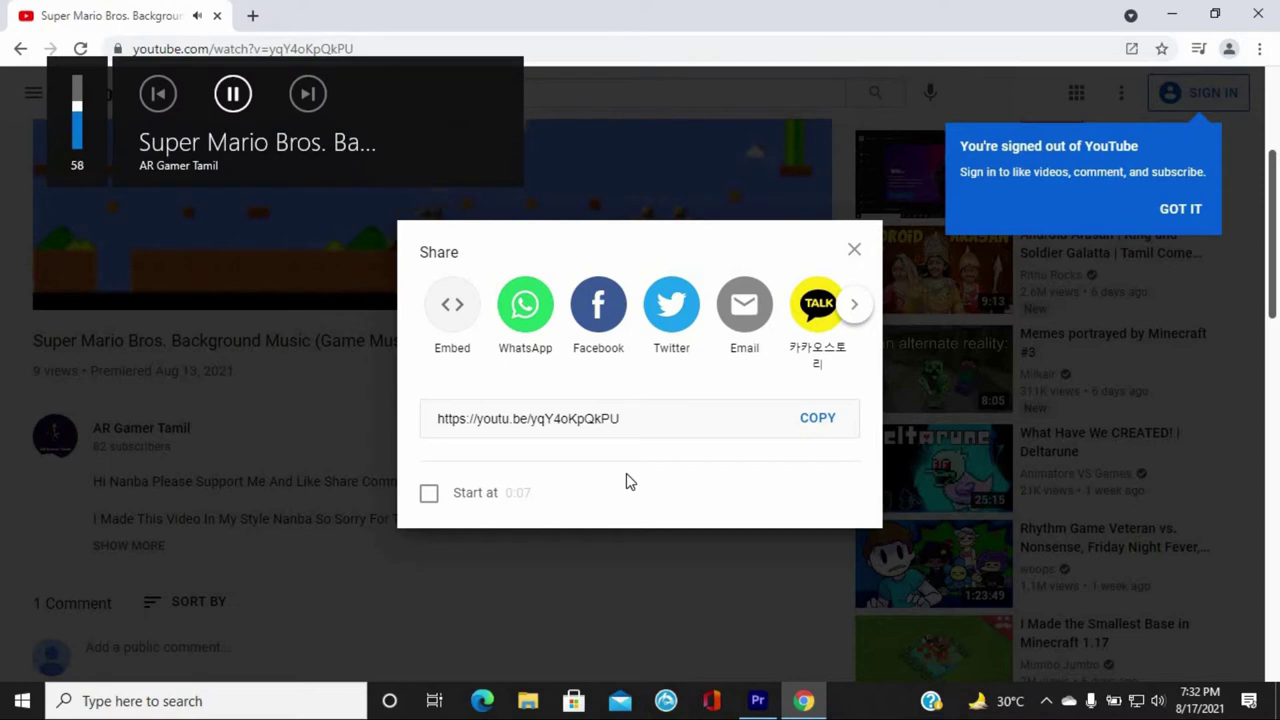
Copy the video's share link and close the sharing options
click(813, 421)
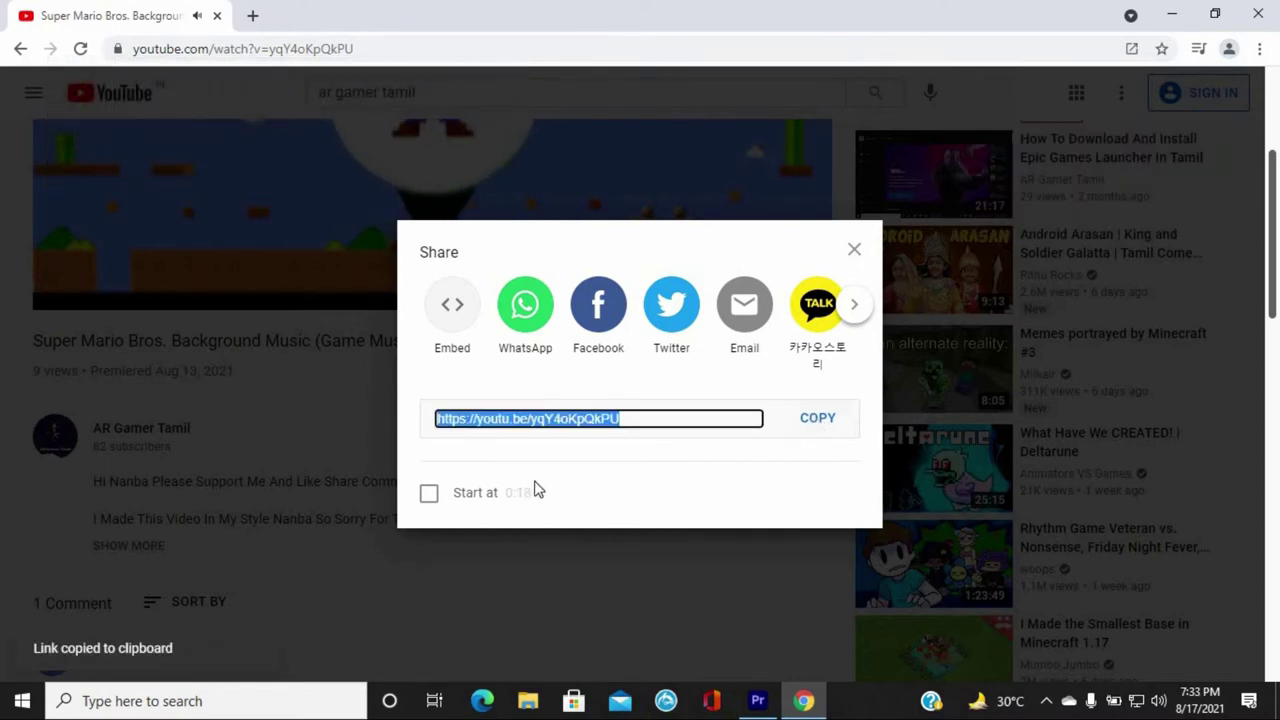
right_click(540, 437)
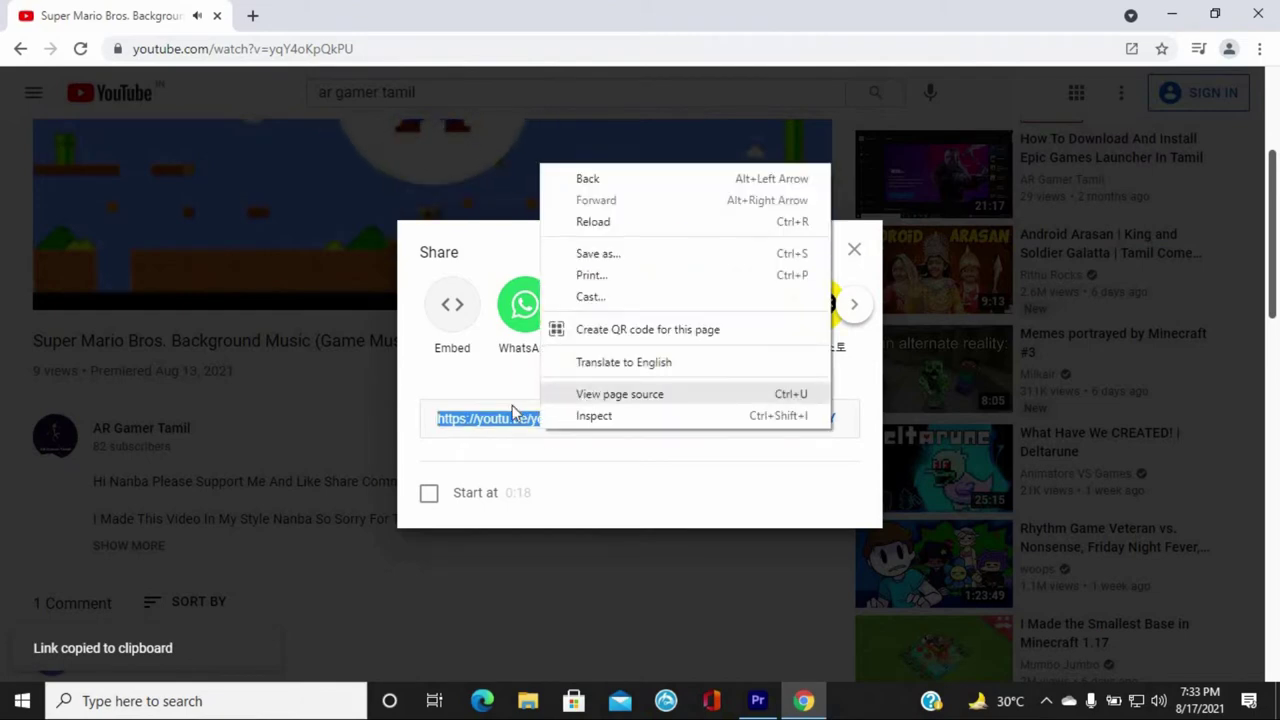
click(523, 420)
right_click(510, 421)
click(538, 441)
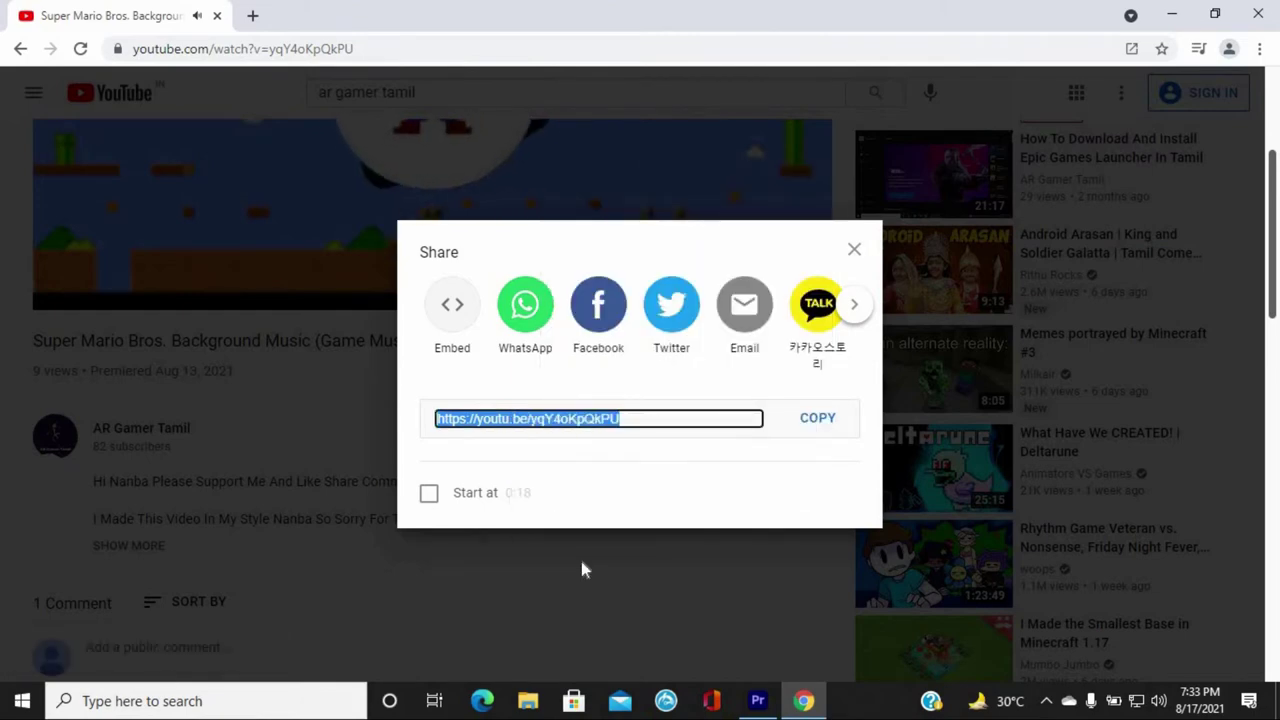
click(580, 566)
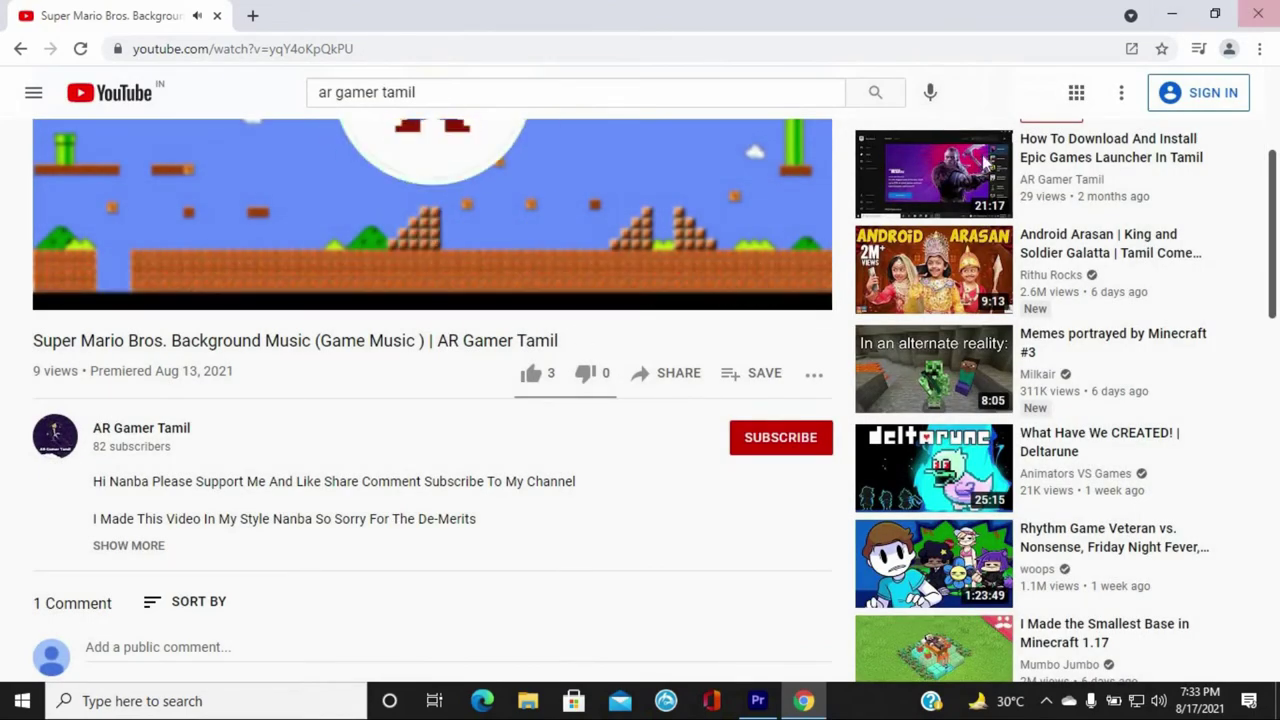
Close Google Chrome, launch Free Download Manager from the desktop and maximize its window
click(1258, 14)
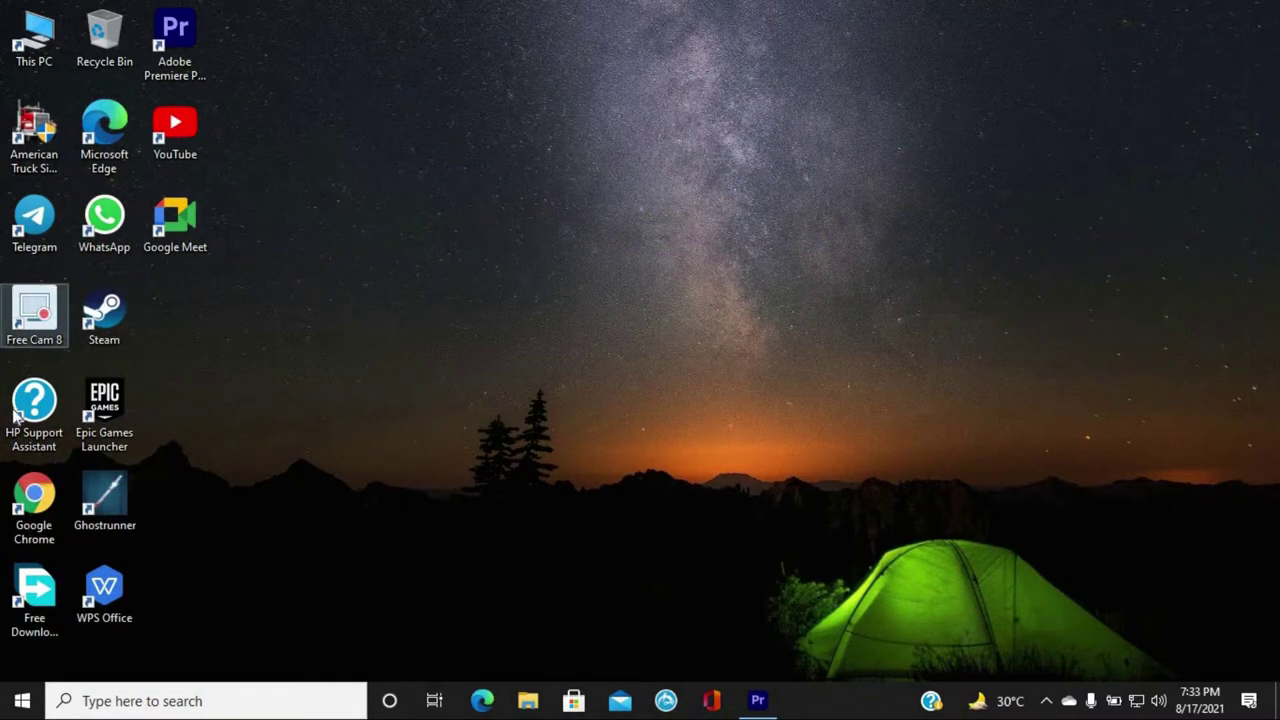
click(32, 588)
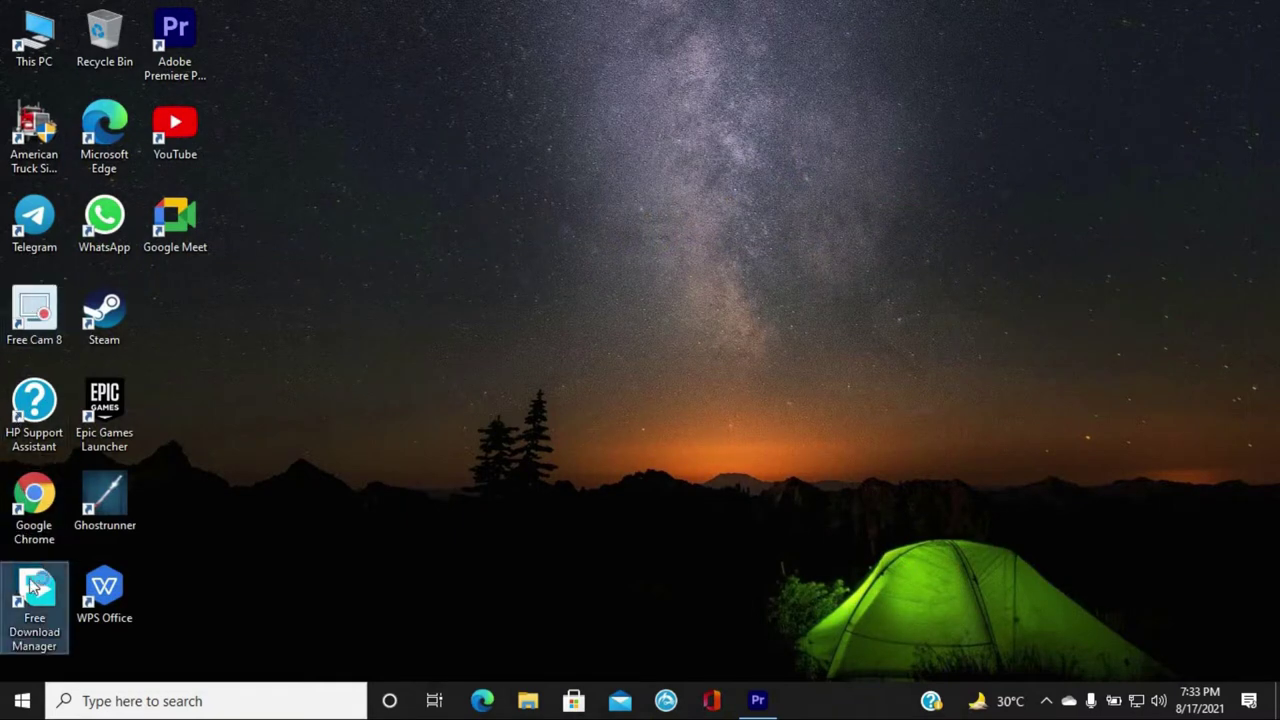
double_click(32, 588)
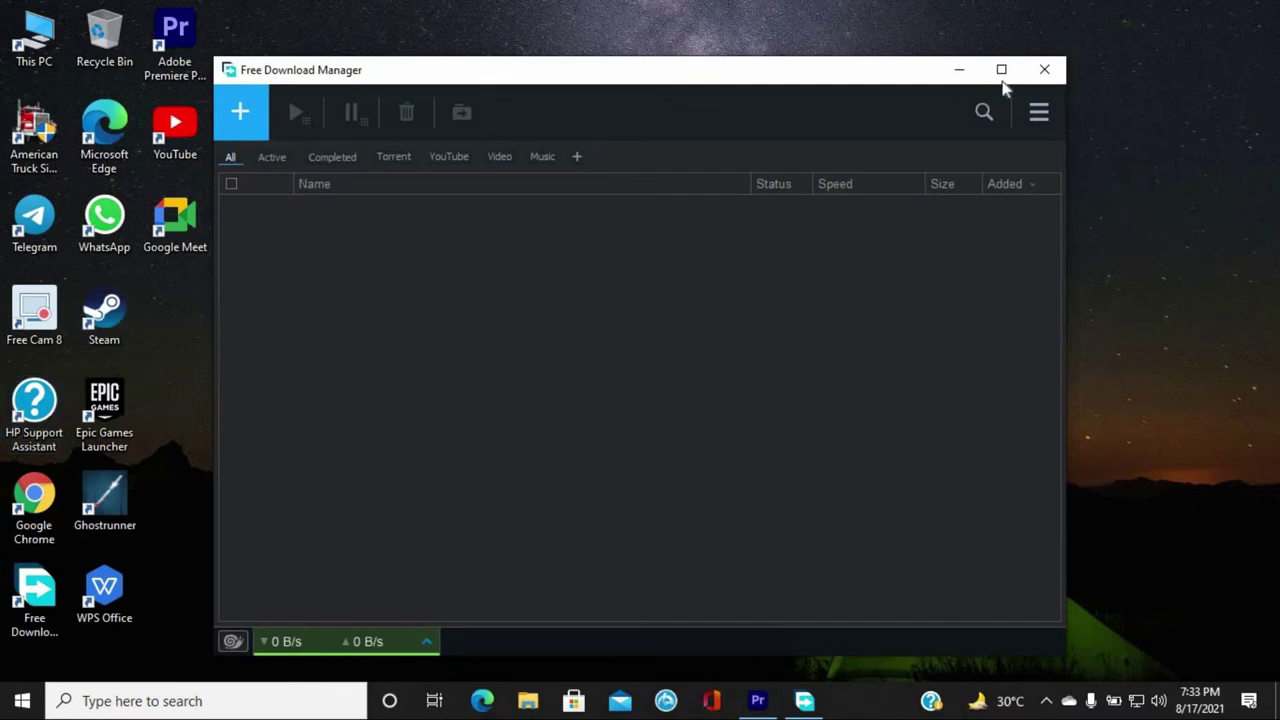
click(1002, 78)
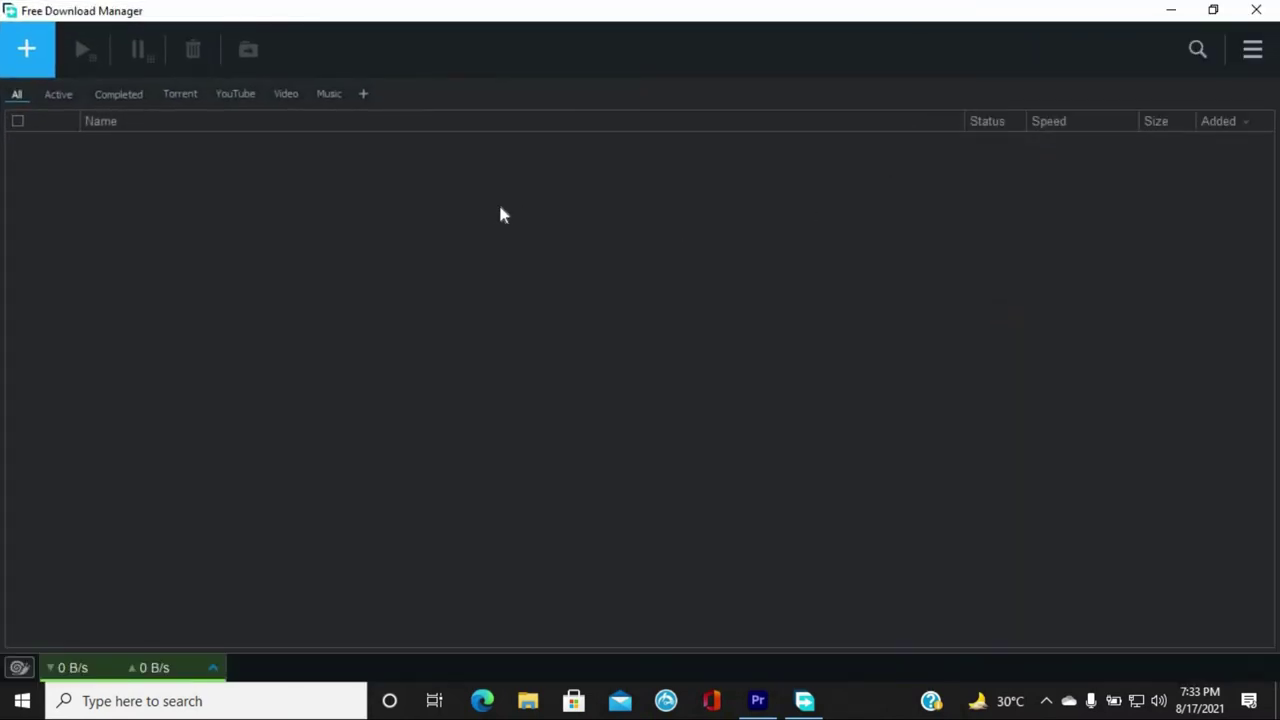
click(26, 50)
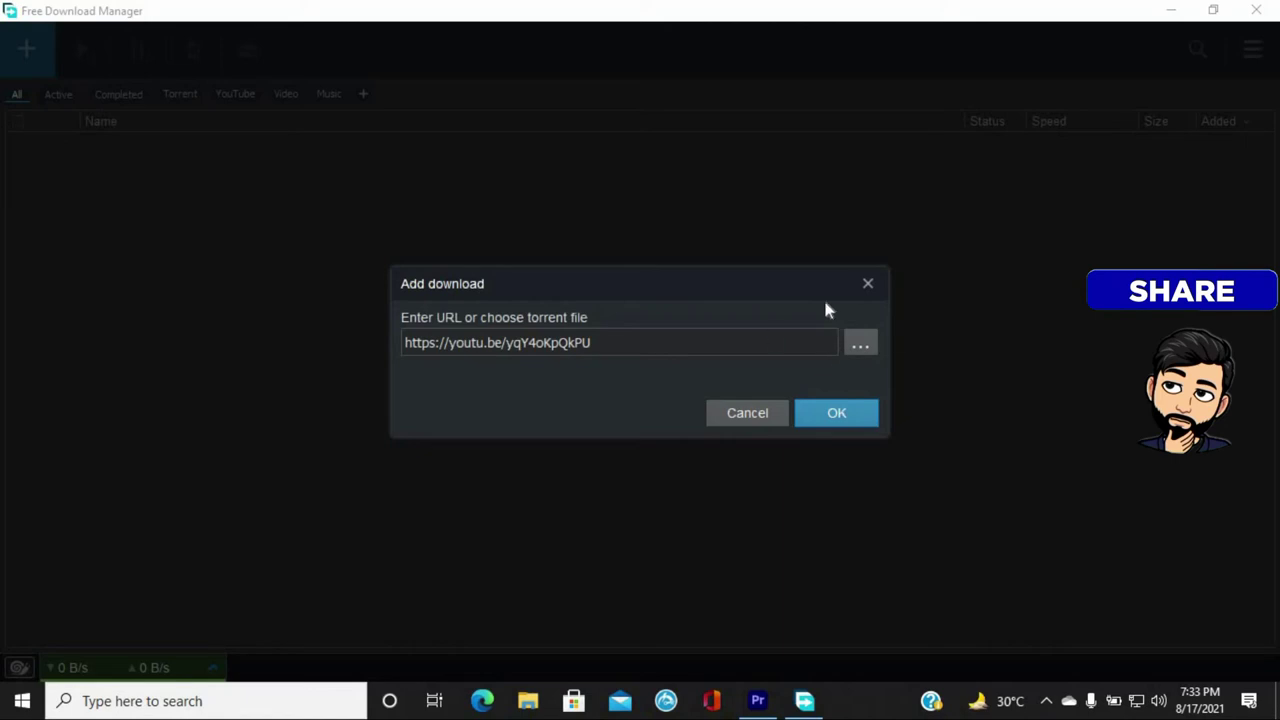
click(855, 344)
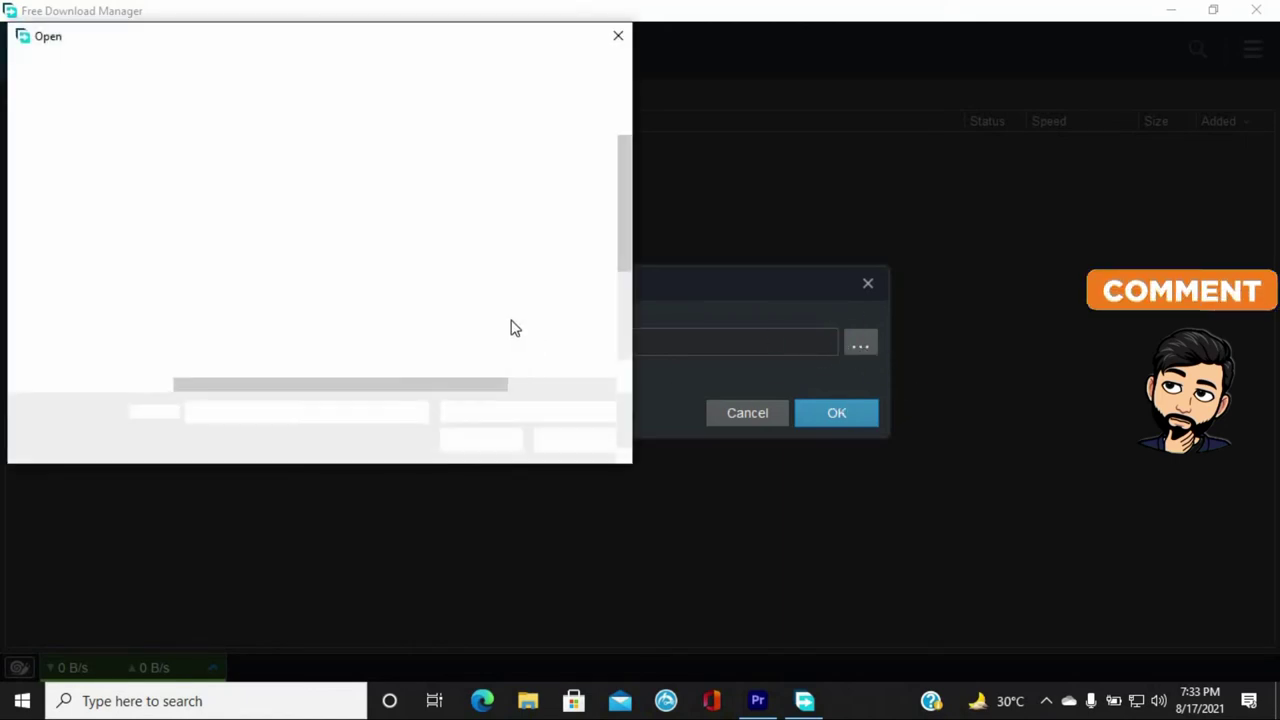
click(618, 36)
click(809, 412)
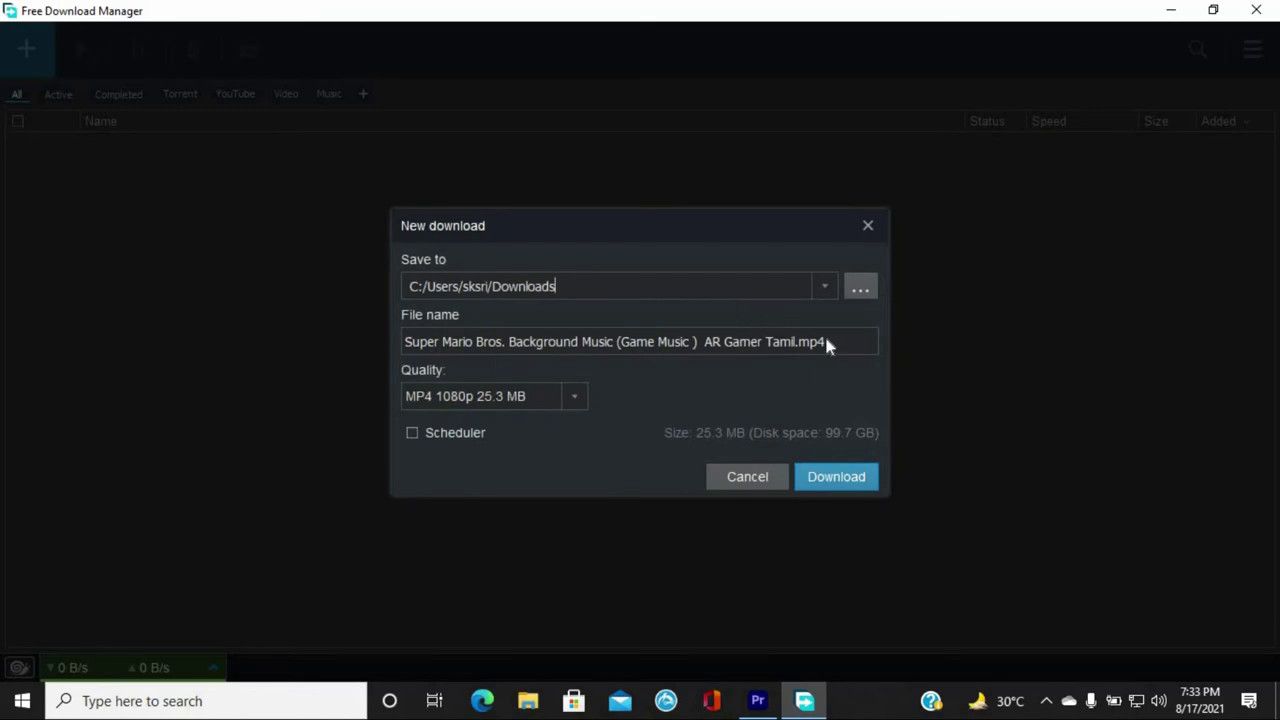
Examine the quality choices and Scheduler options for the new download, and cancel it
click(503, 396)
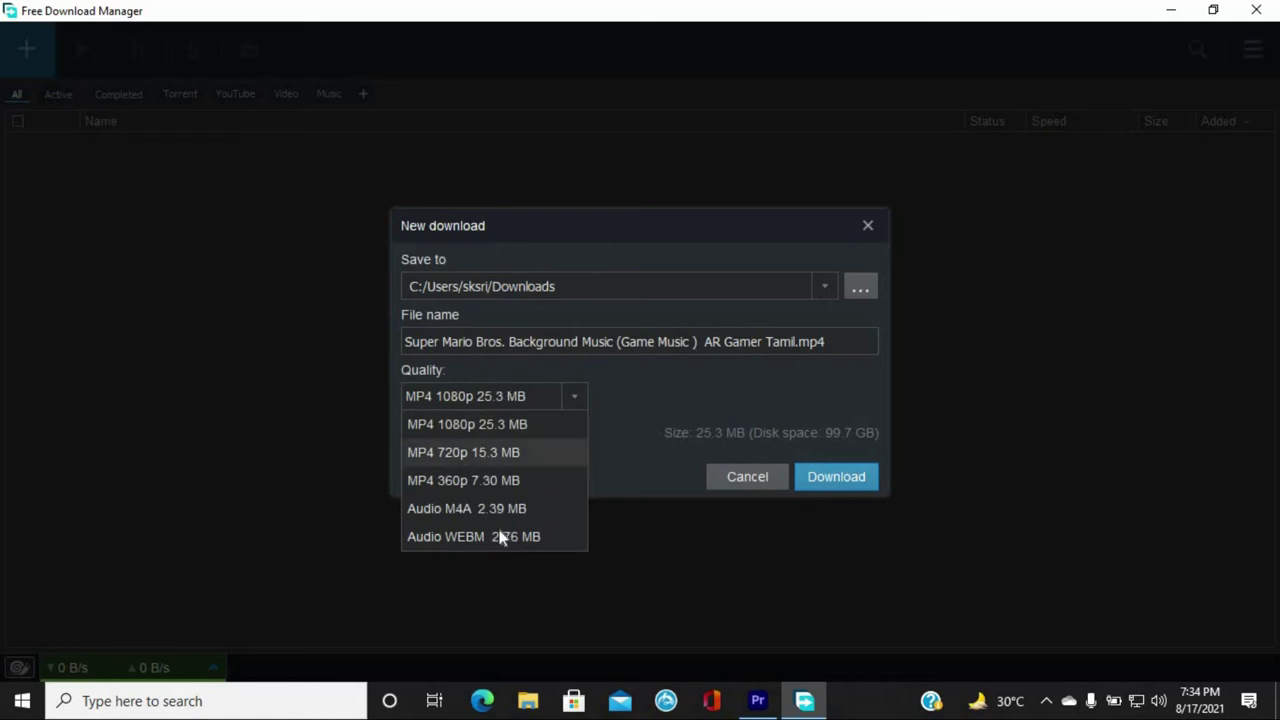
click(630, 402)
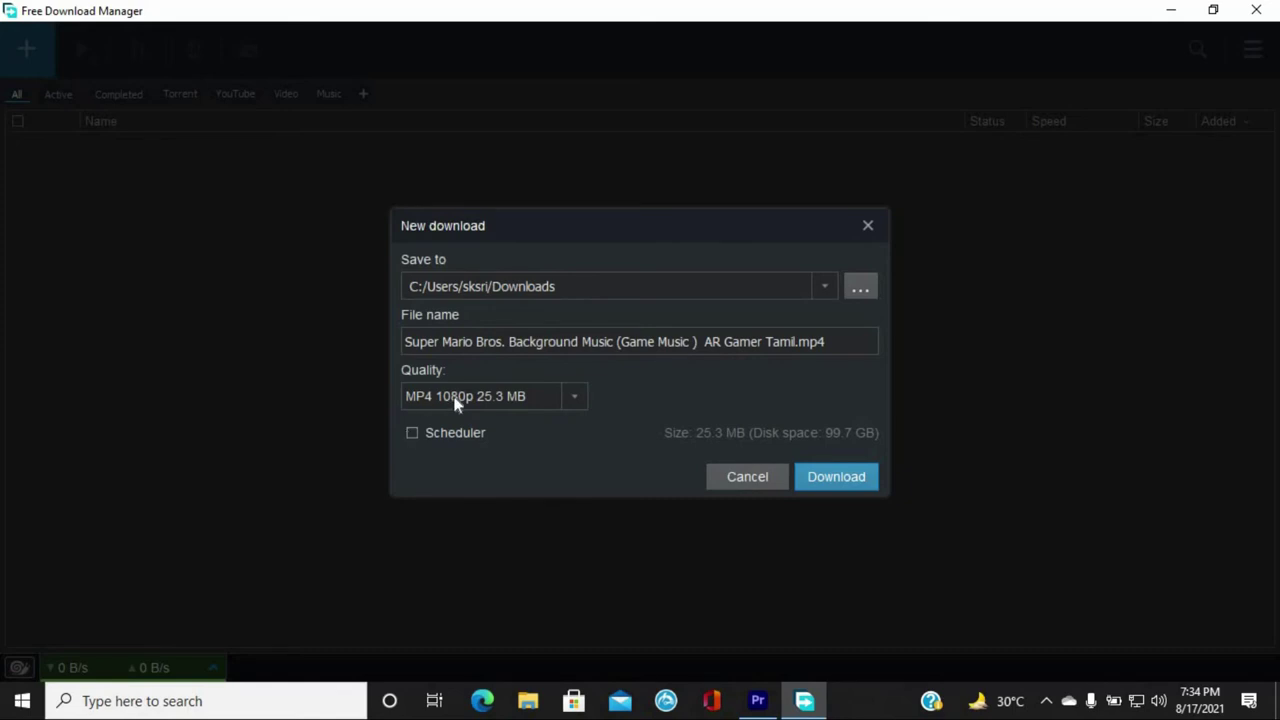
click(411, 434)
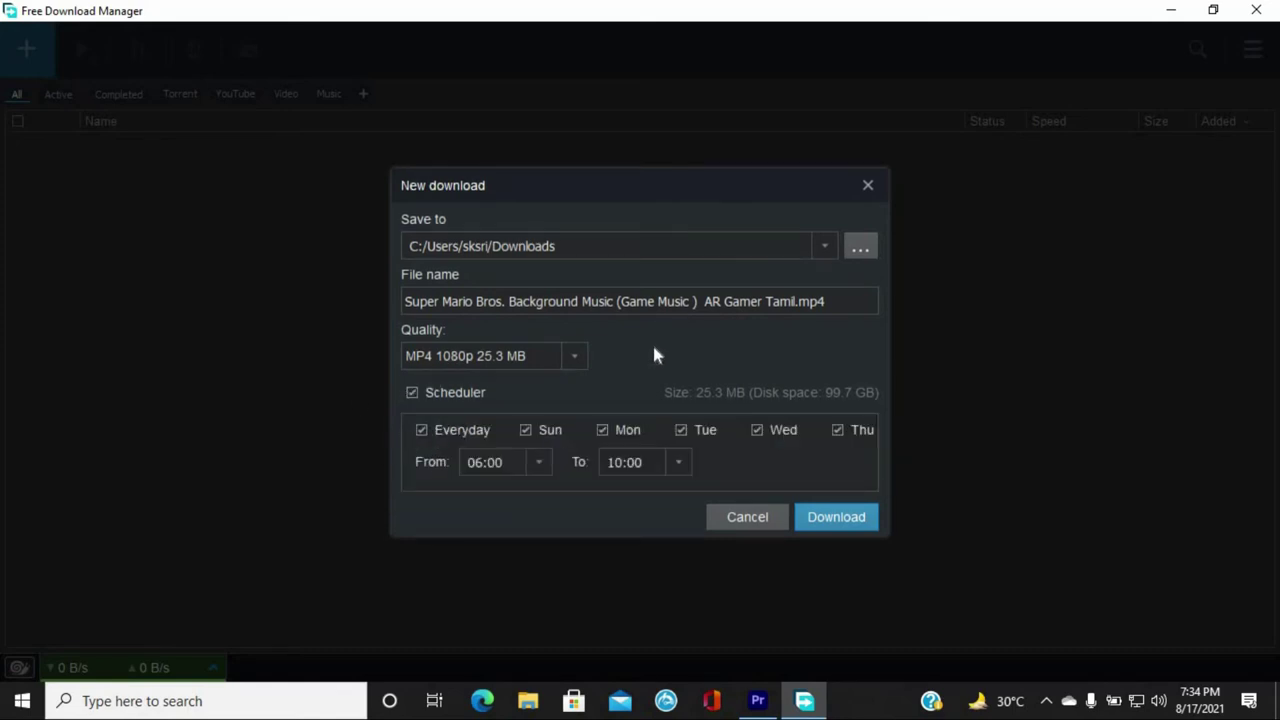
click(740, 517)
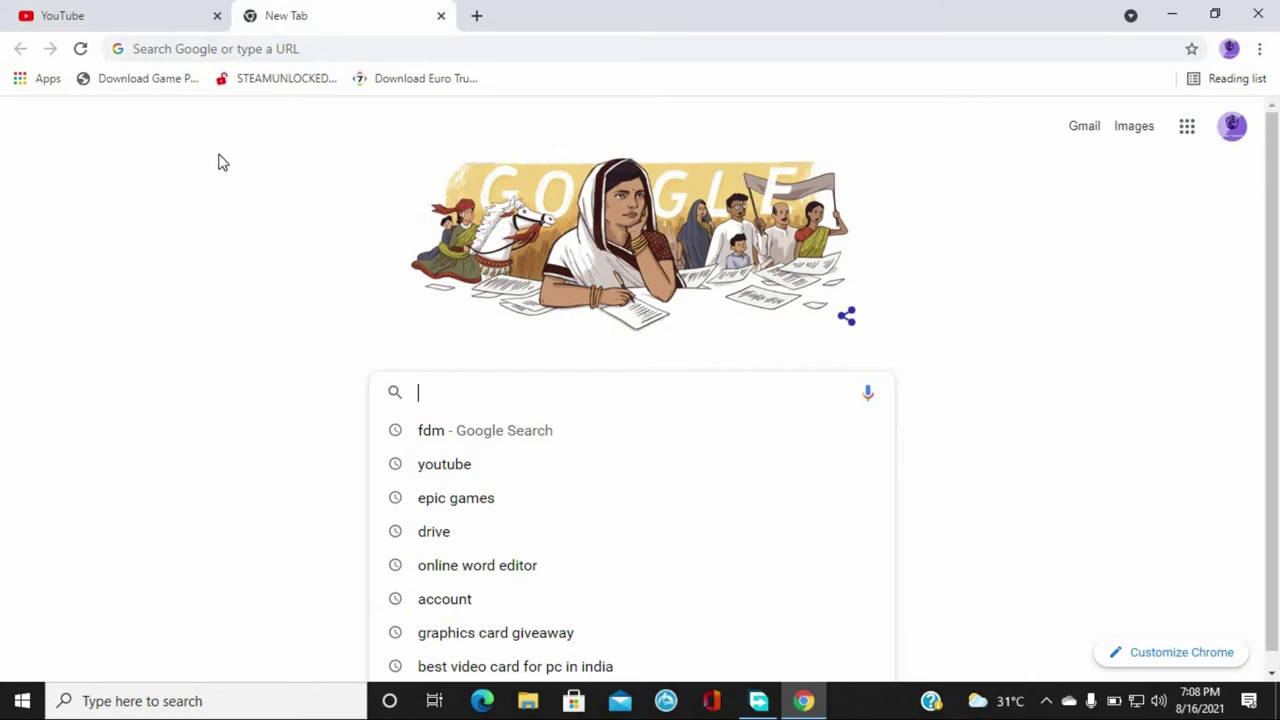
In Google Chrome, open the bookmarked STEAMUNLOCKED site and search its titles for "untitled goose"
click(279, 88)
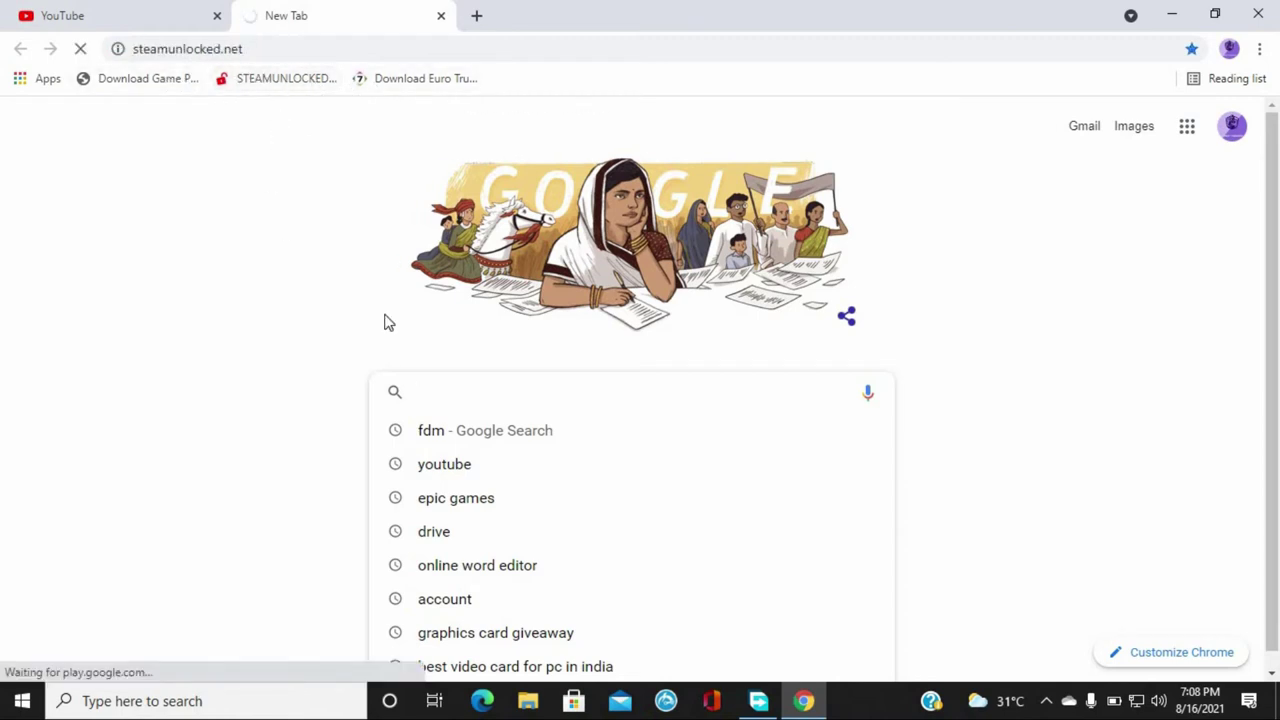
scroll(381, 257, down, 5)
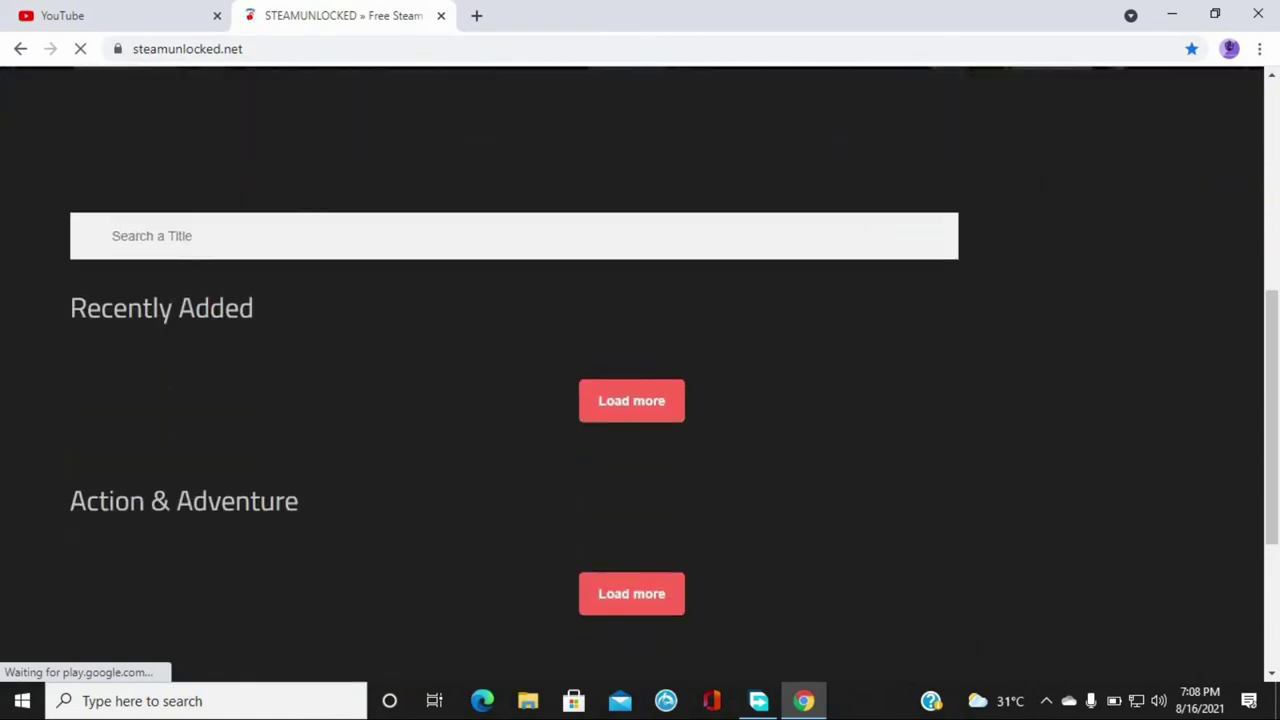
click(169, 236)
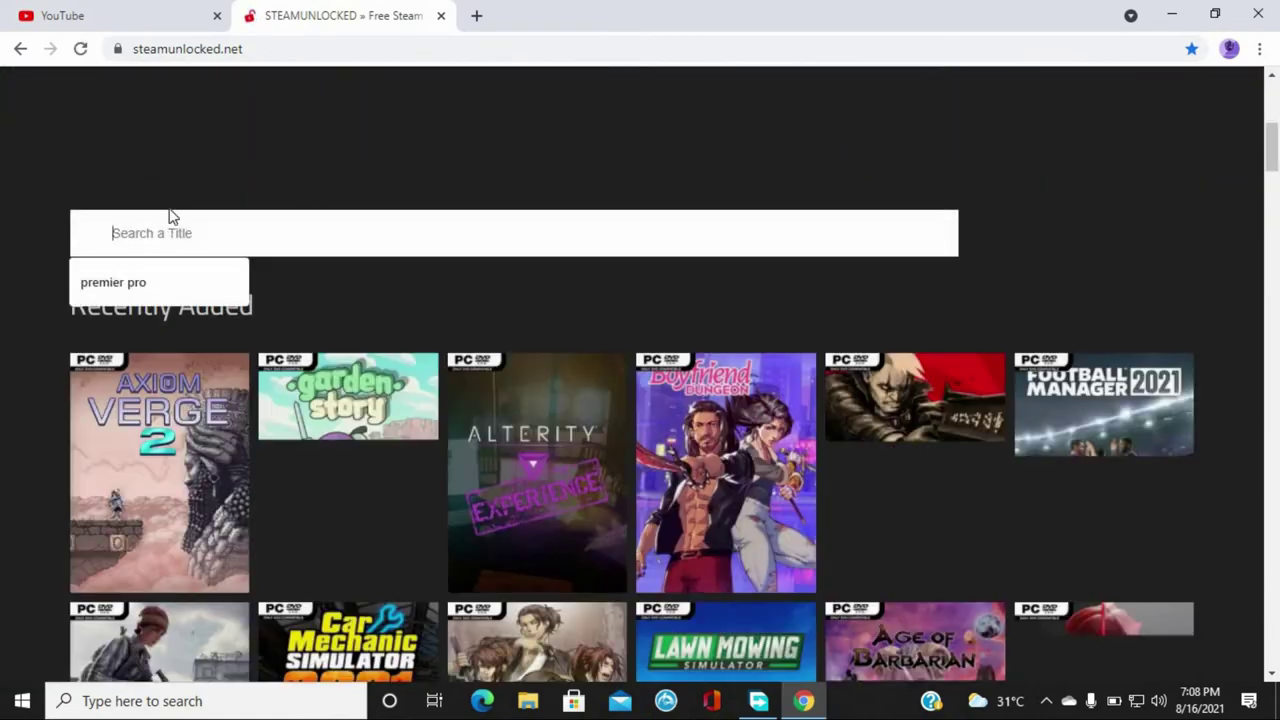
text(unl)
key(BackSpace)
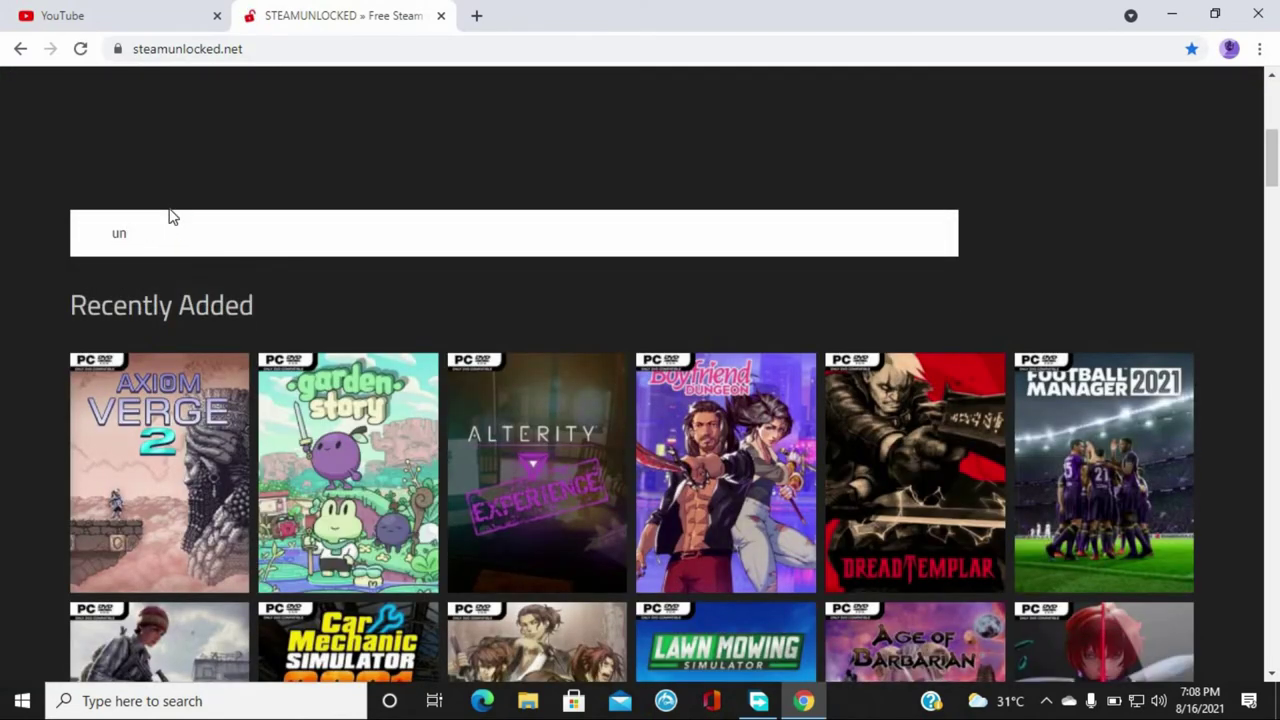
text(tled goose)
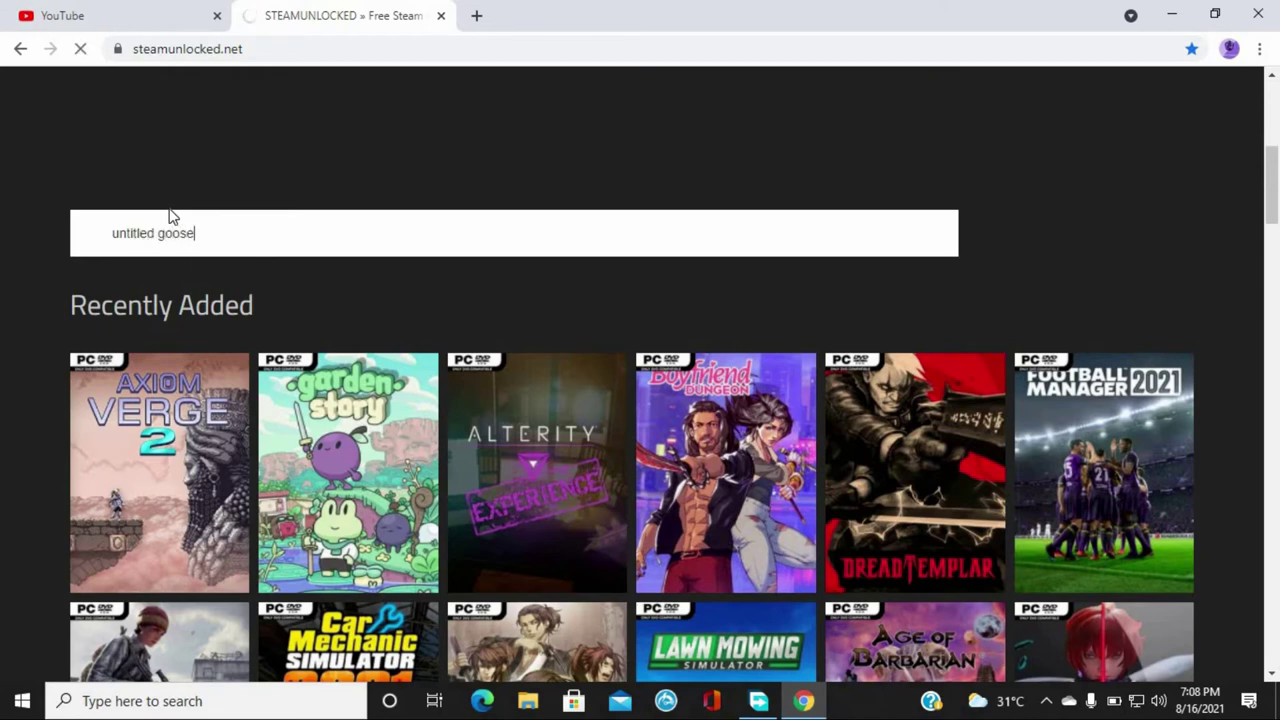
key(Return)
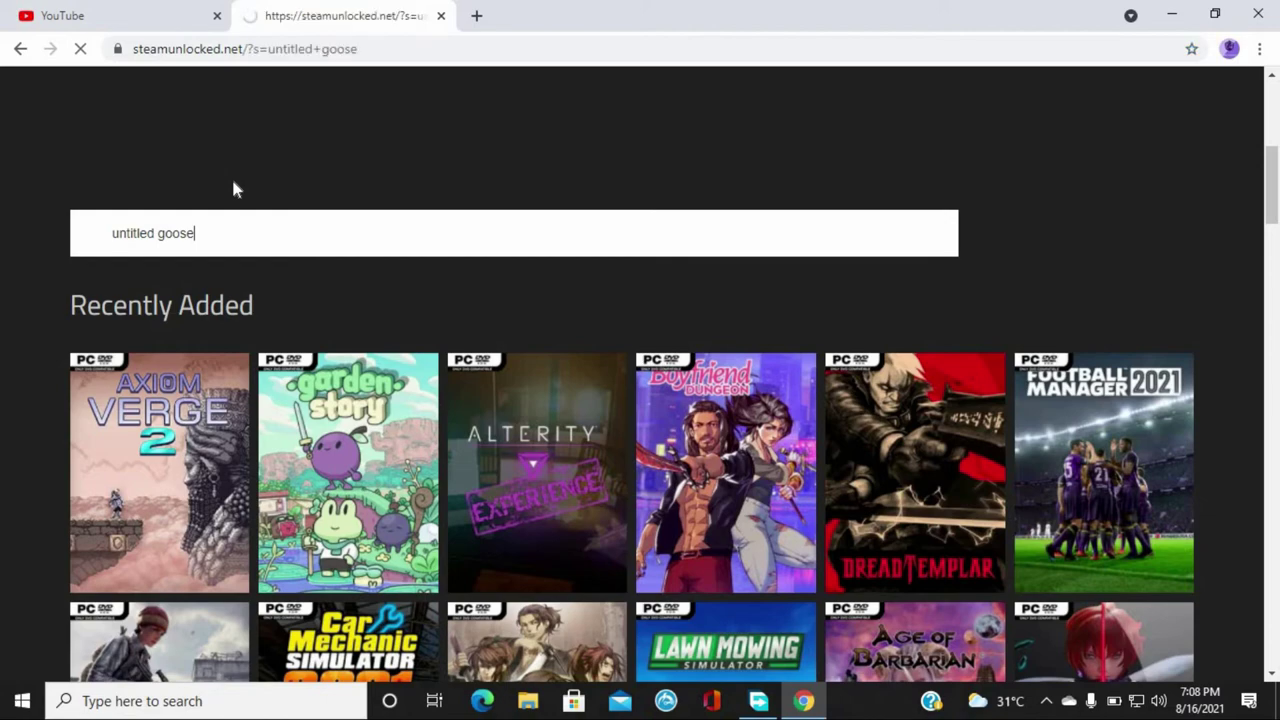
Open the Untitled Goose Game Free Download (v1.1.4) page from the search results
click(172, 15)
click(278, 16)
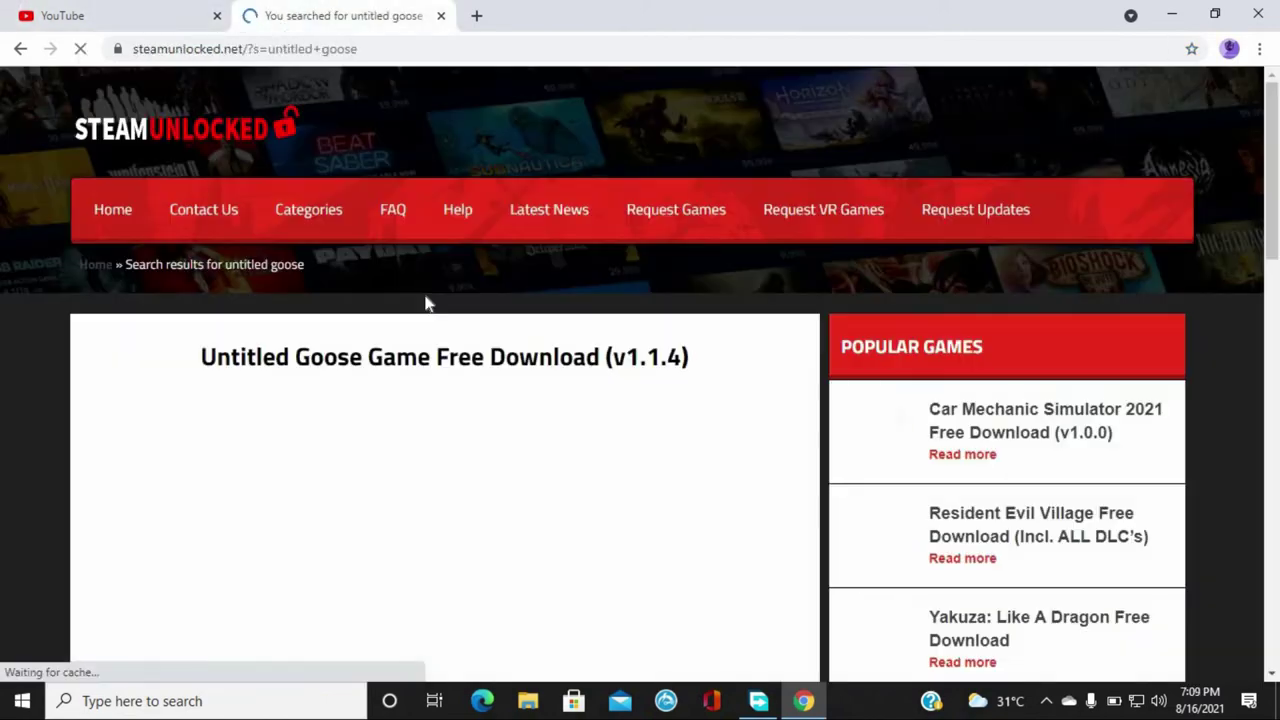
scroll(440, 300, down, 1)
click(436, 270)
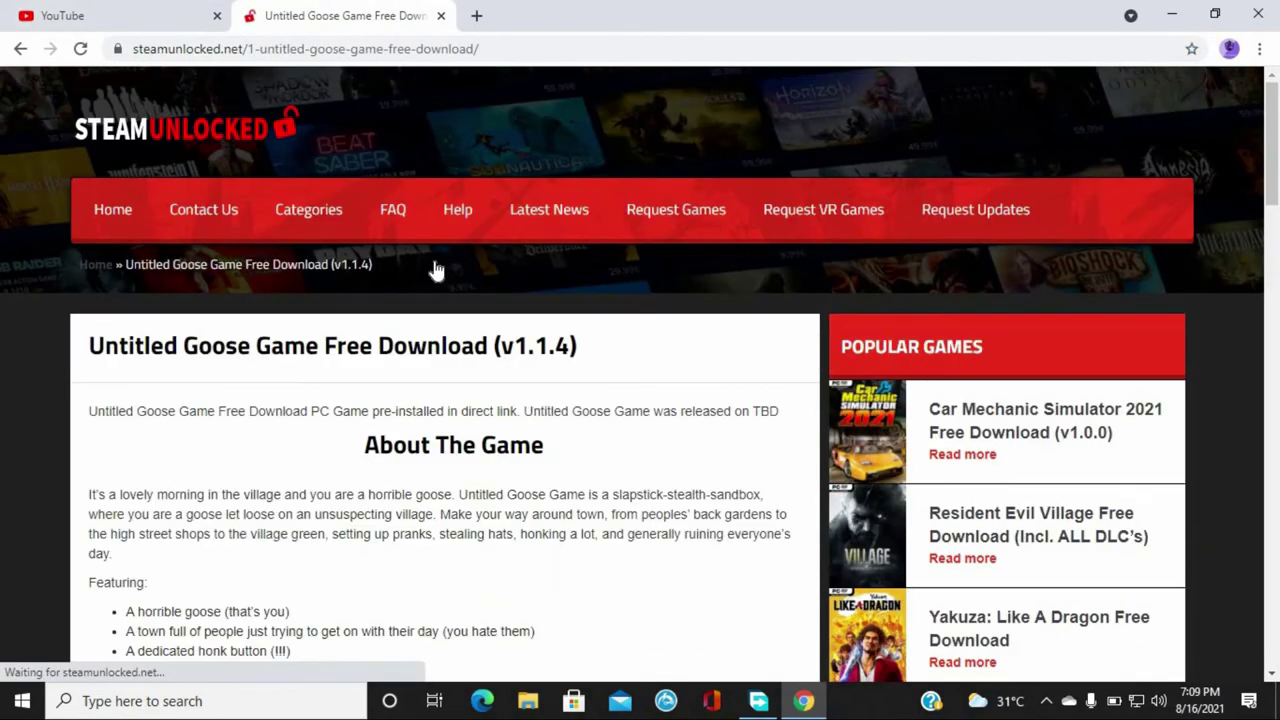
Open the UploadHaven download page for Untitled.Goose.Game.v1.1.4.zip and find its free download option
scroll(436, 270, down, 7)
scroll(436, 270, down, 5)
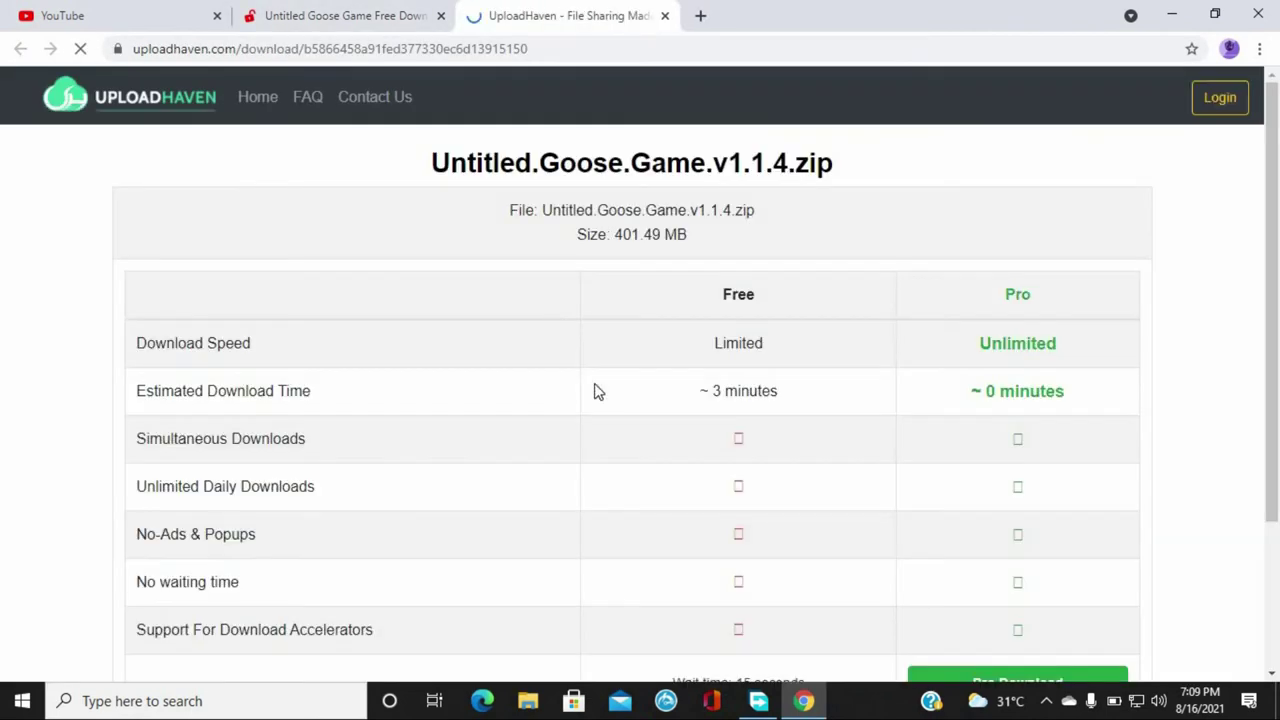
scroll(595, 391, down, 3)
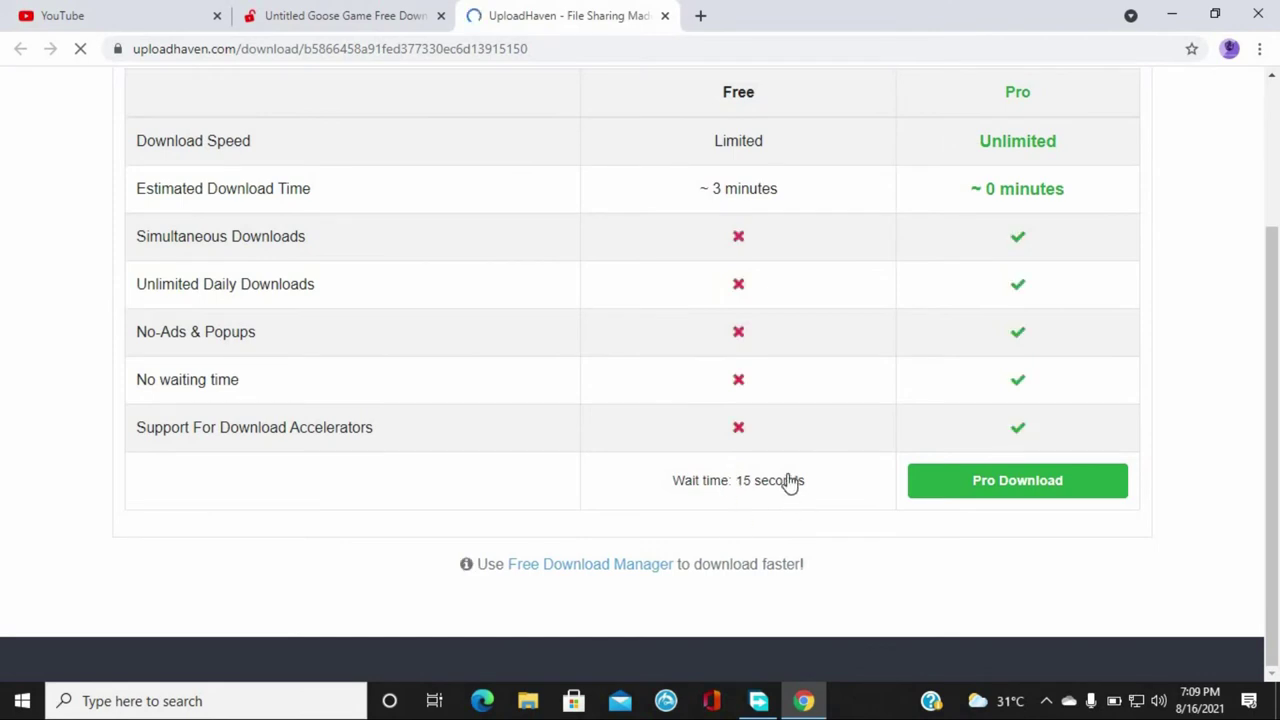
Start the free download of Untitled.Goose.Game.v1.1.4.zip, copy its link address from the browser's downloads list, and pause it there
click(743, 487)
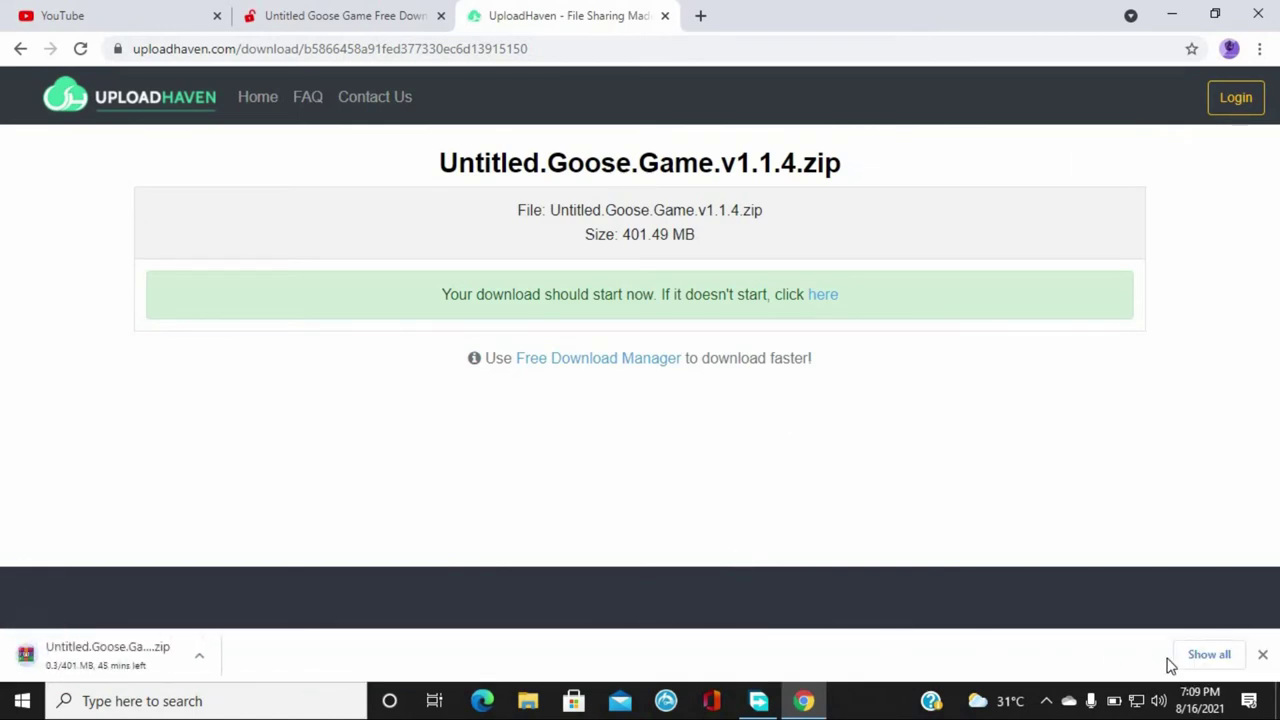
click(1207, 655)
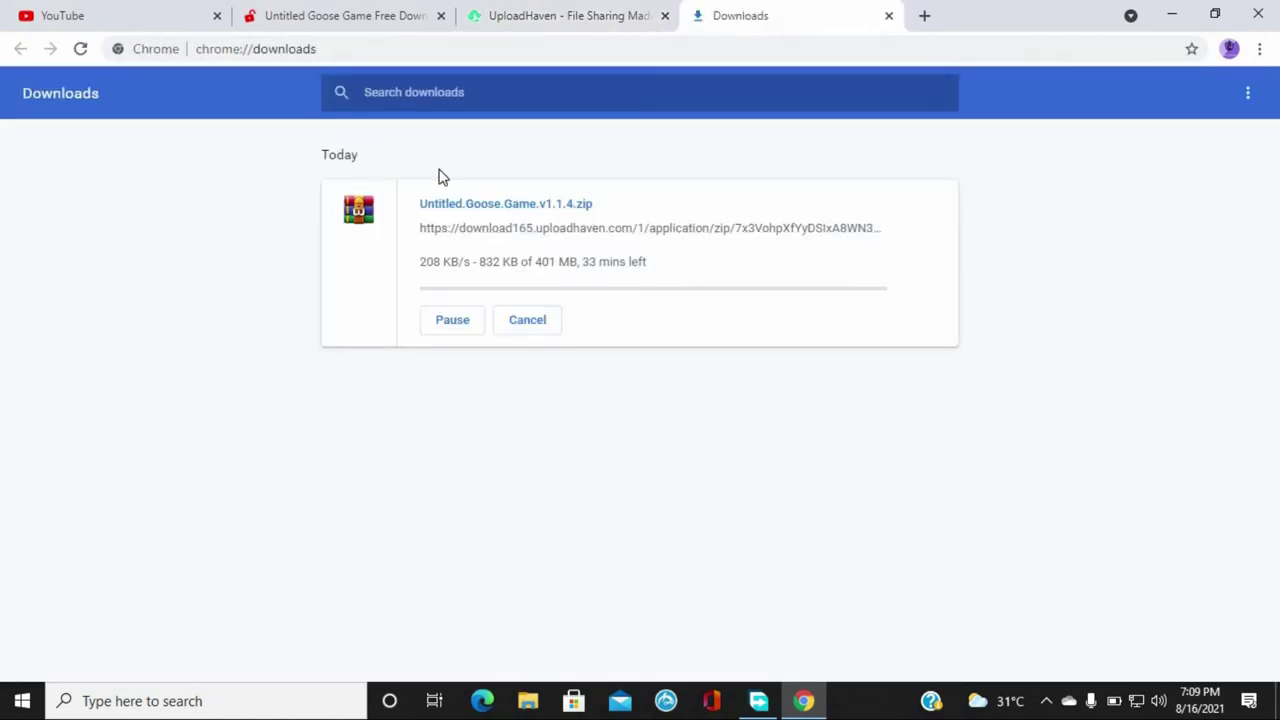
right_click(505, 236)
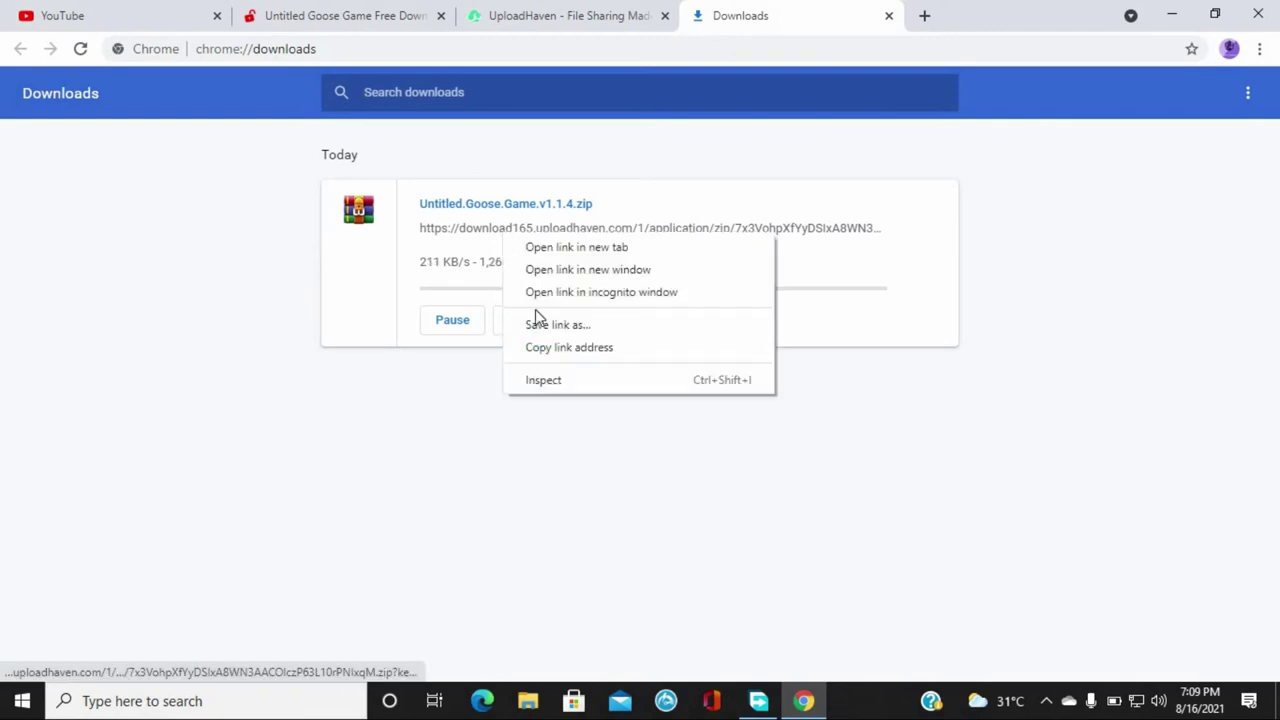
click(549, 348)
click(471, 321)
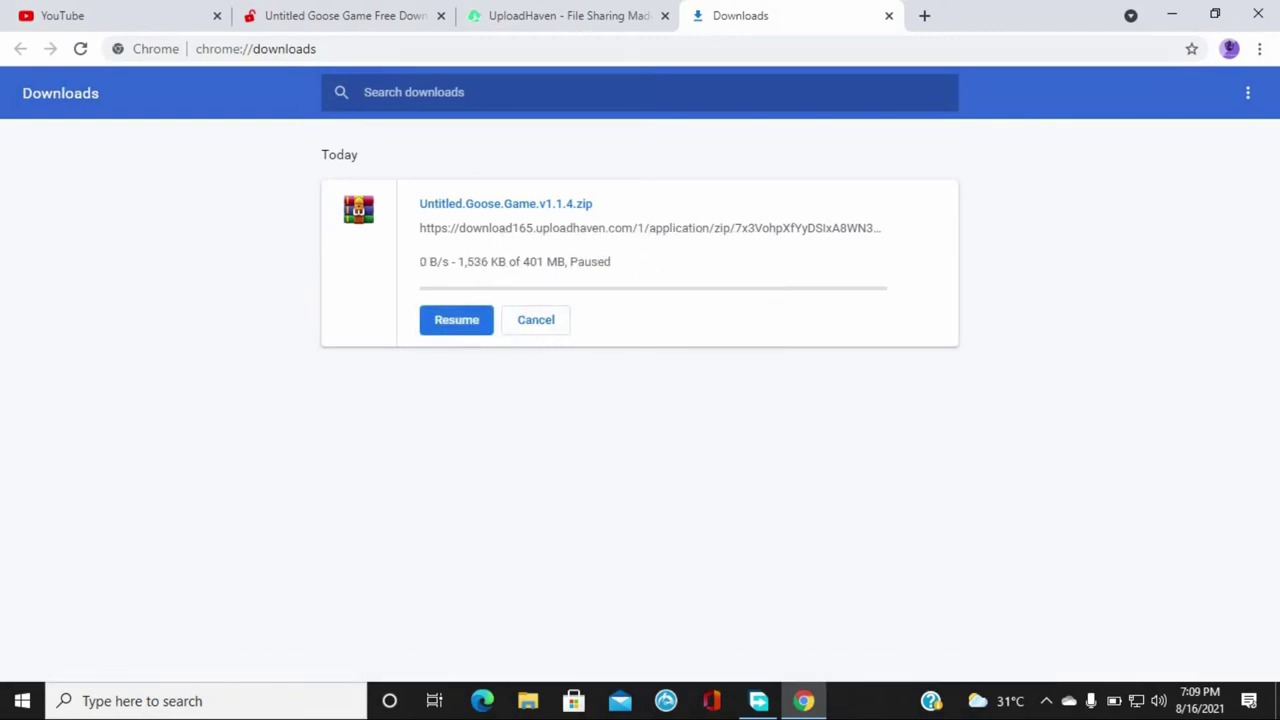
In Free Download Manager, try to download Untitled.Goose.Game.v1.1.4.zip from the copied link, check the full downloads list, and retry adding the link
click(768, 701)
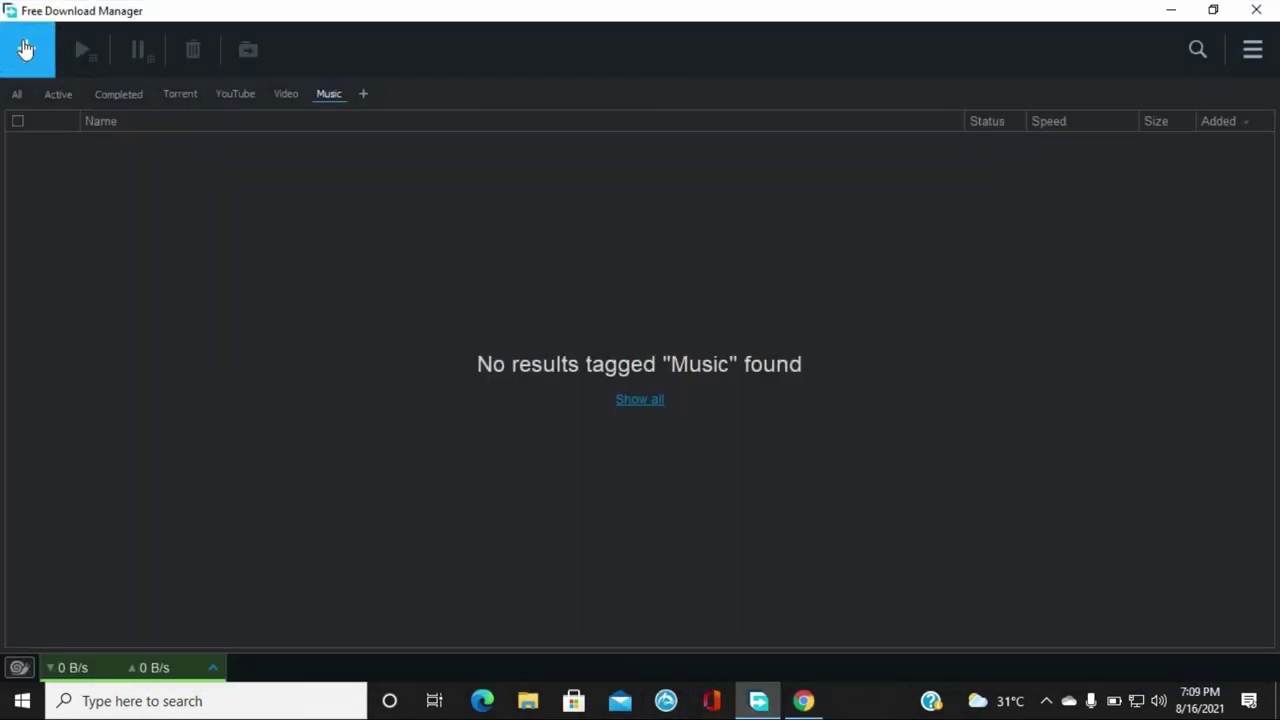
click(26, 49)
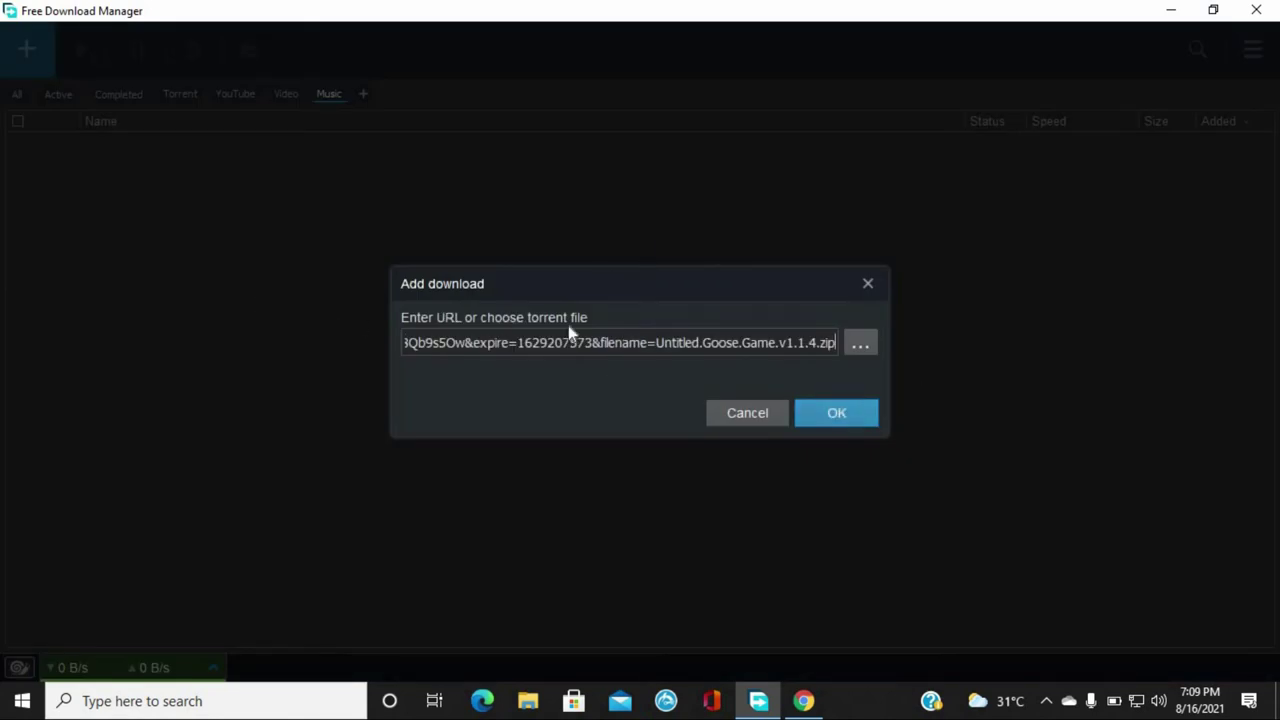
click(830, 415)
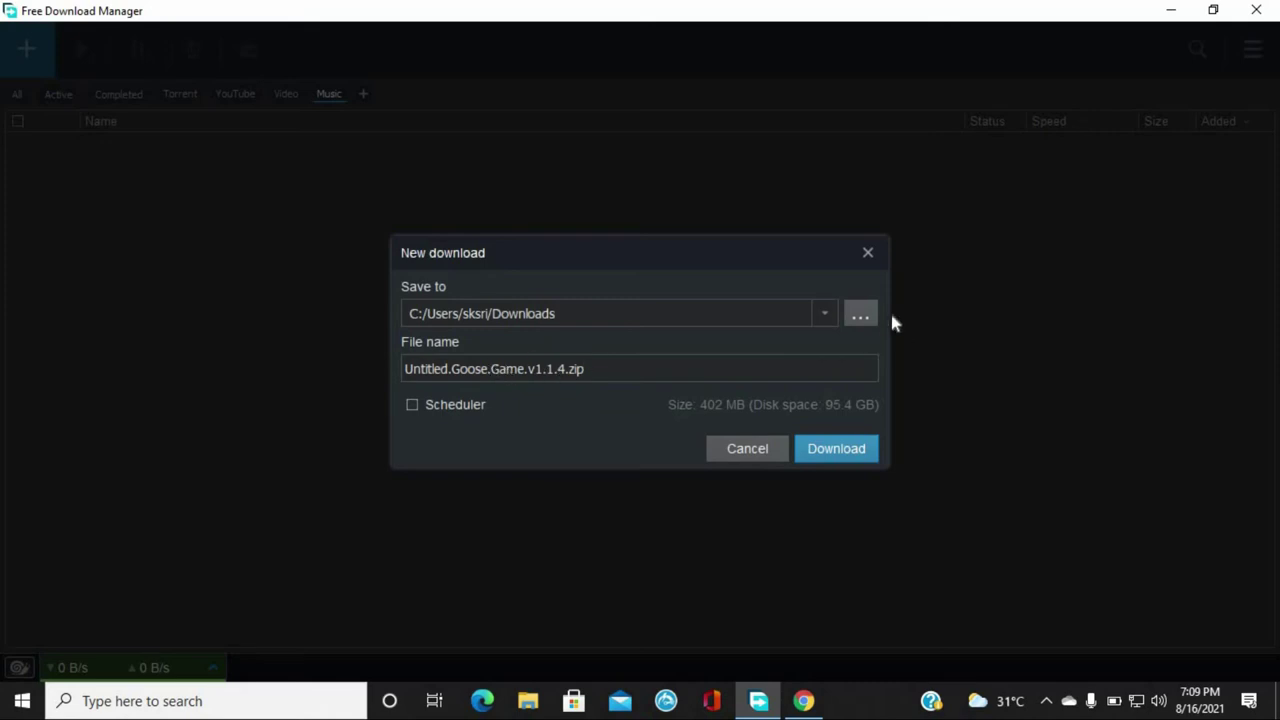
click(823, 448)
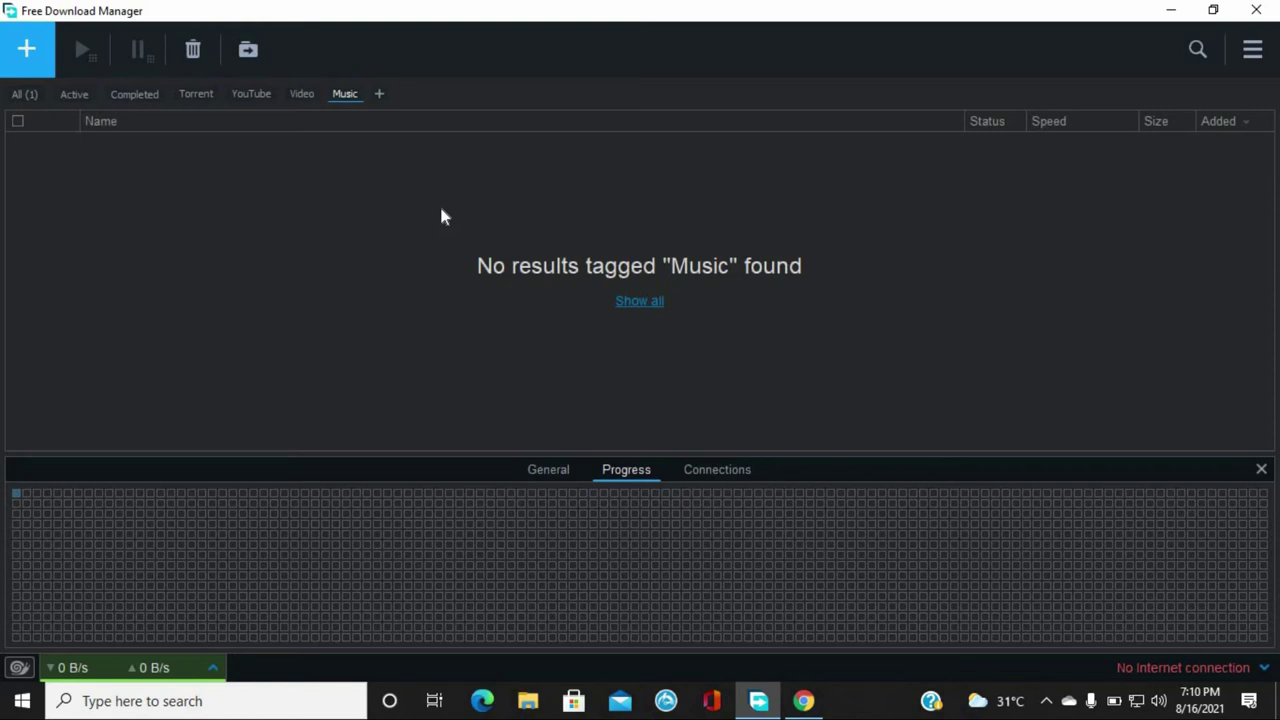
click(33, 97)
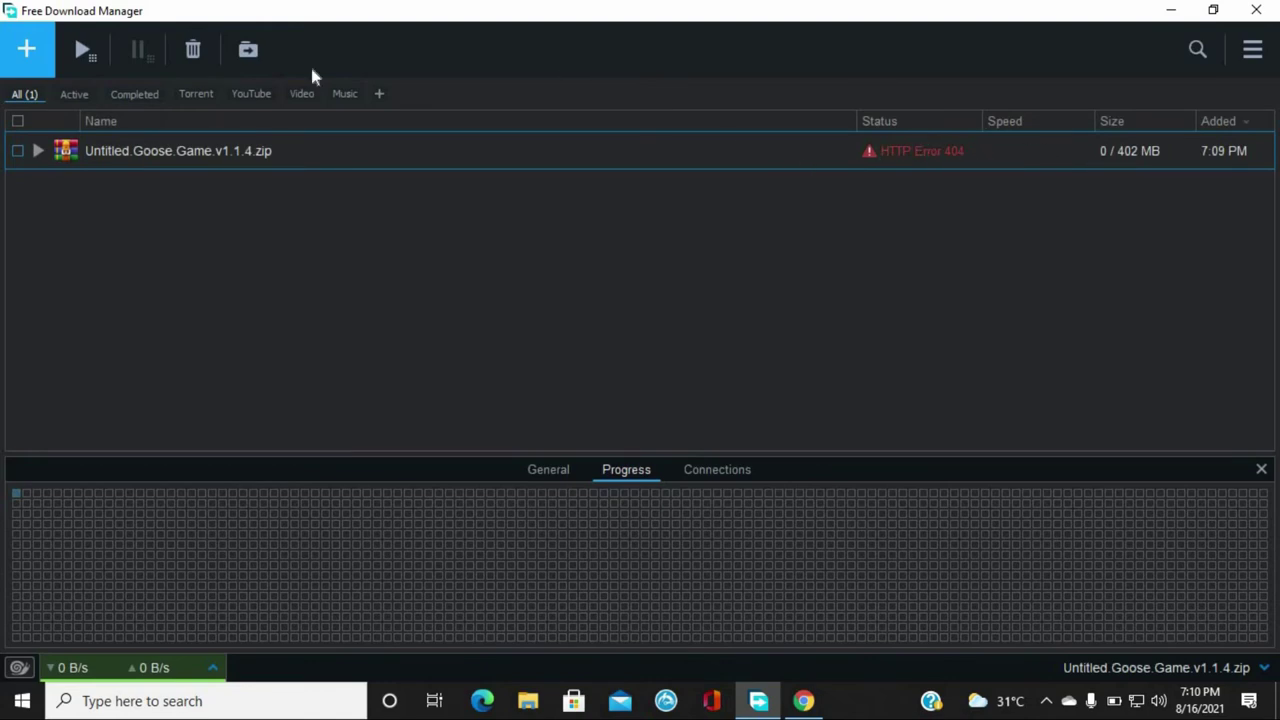
click(8, 57)
click(836, 413)
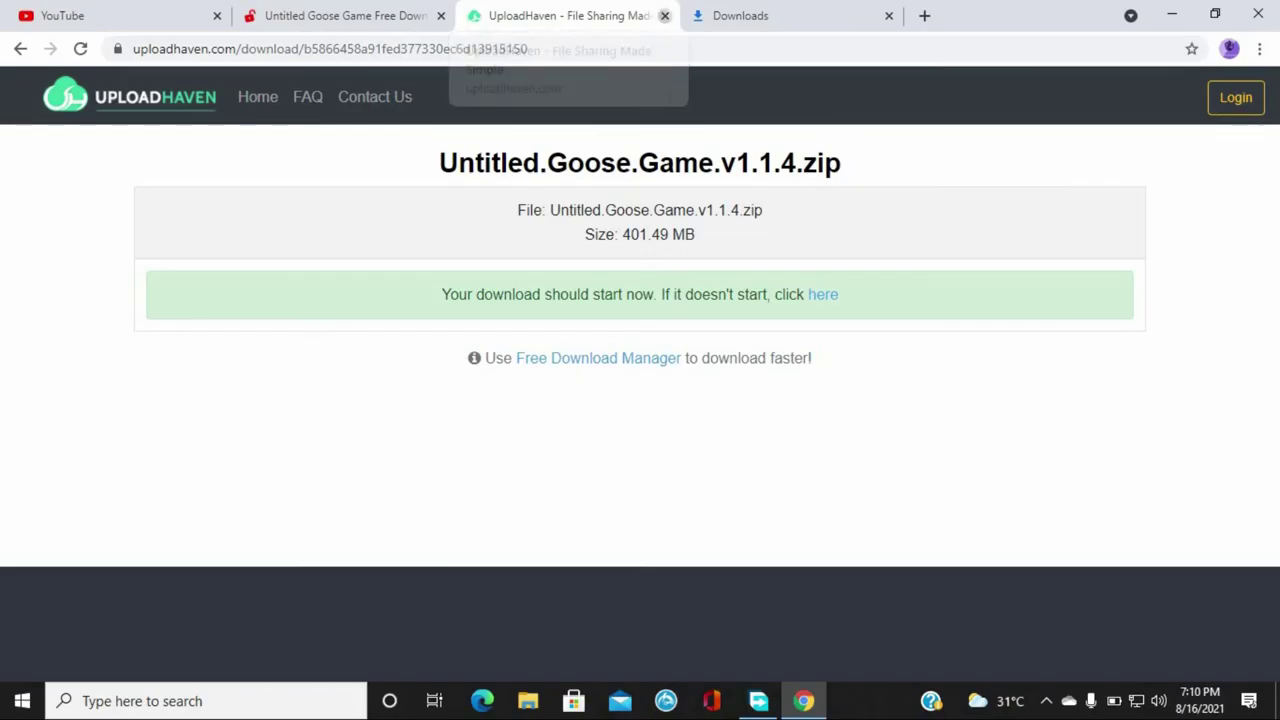
In Google Chrome, reopen the UploadHaven page from the Untitled Goose Game page, and cancel the pending Add download dialog in Free Download Manager
click(664, 15)
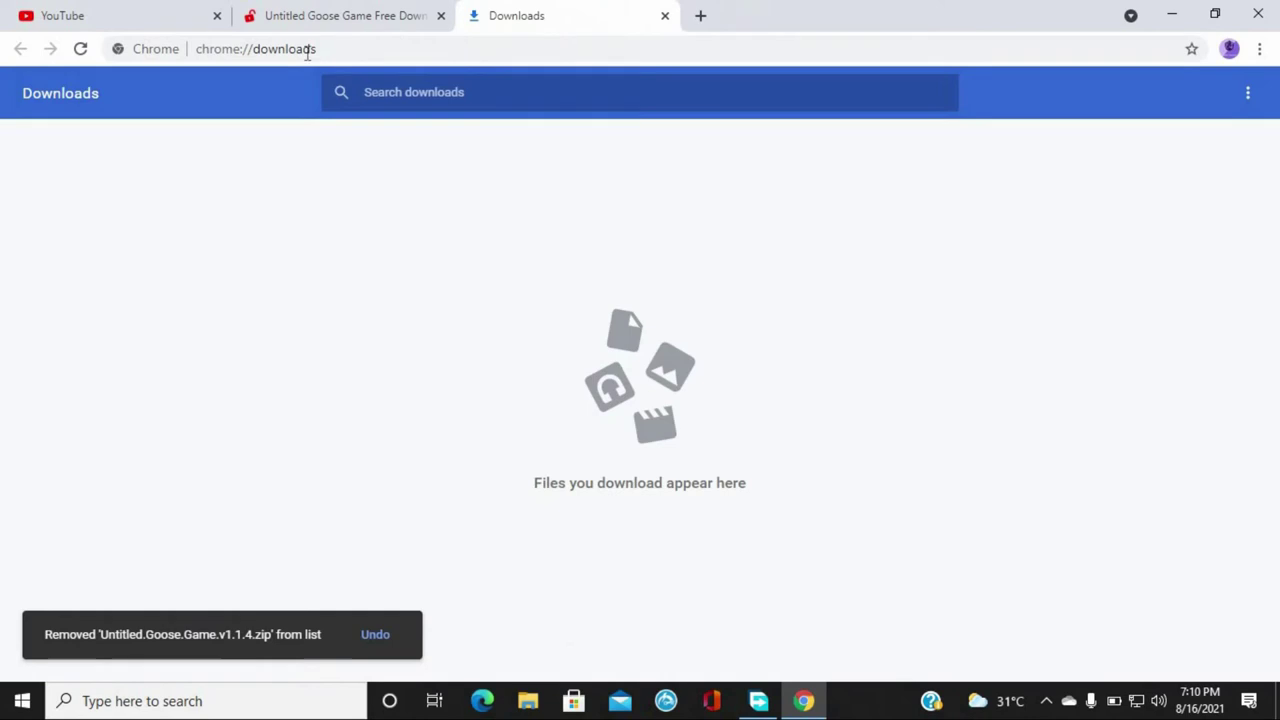
click(340, 15)
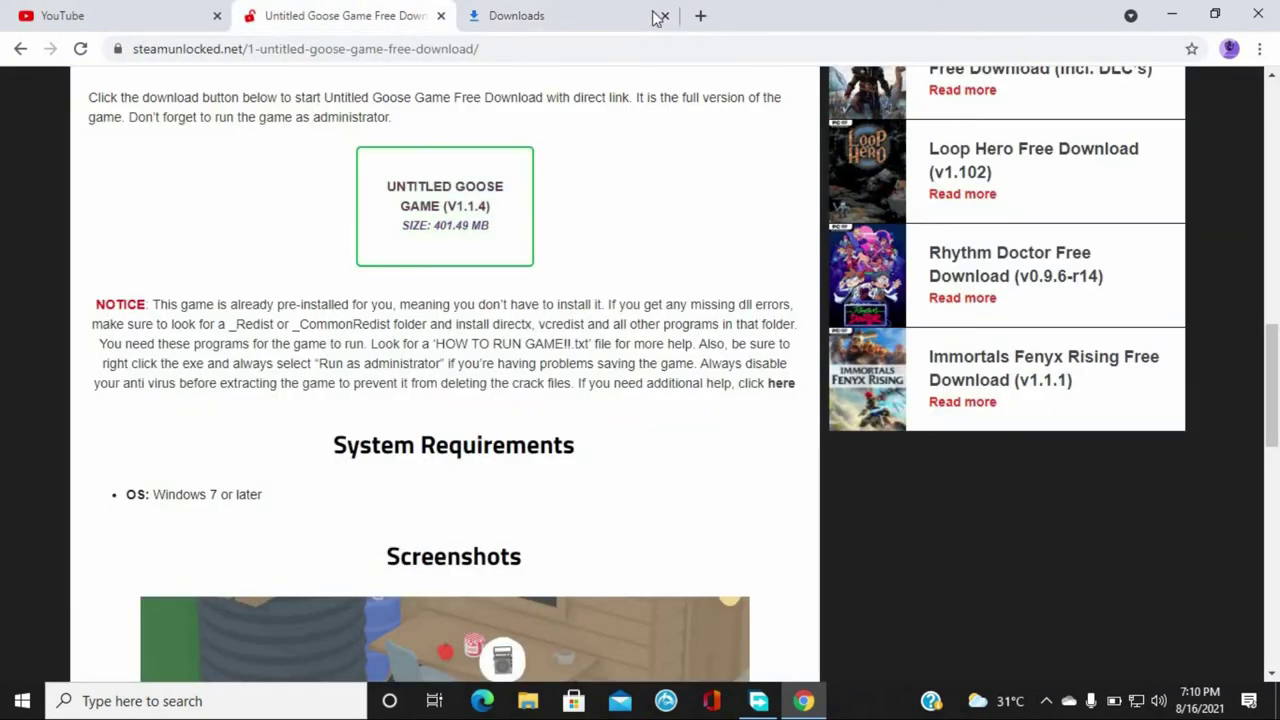
click(522, 190)
click(758, 700)
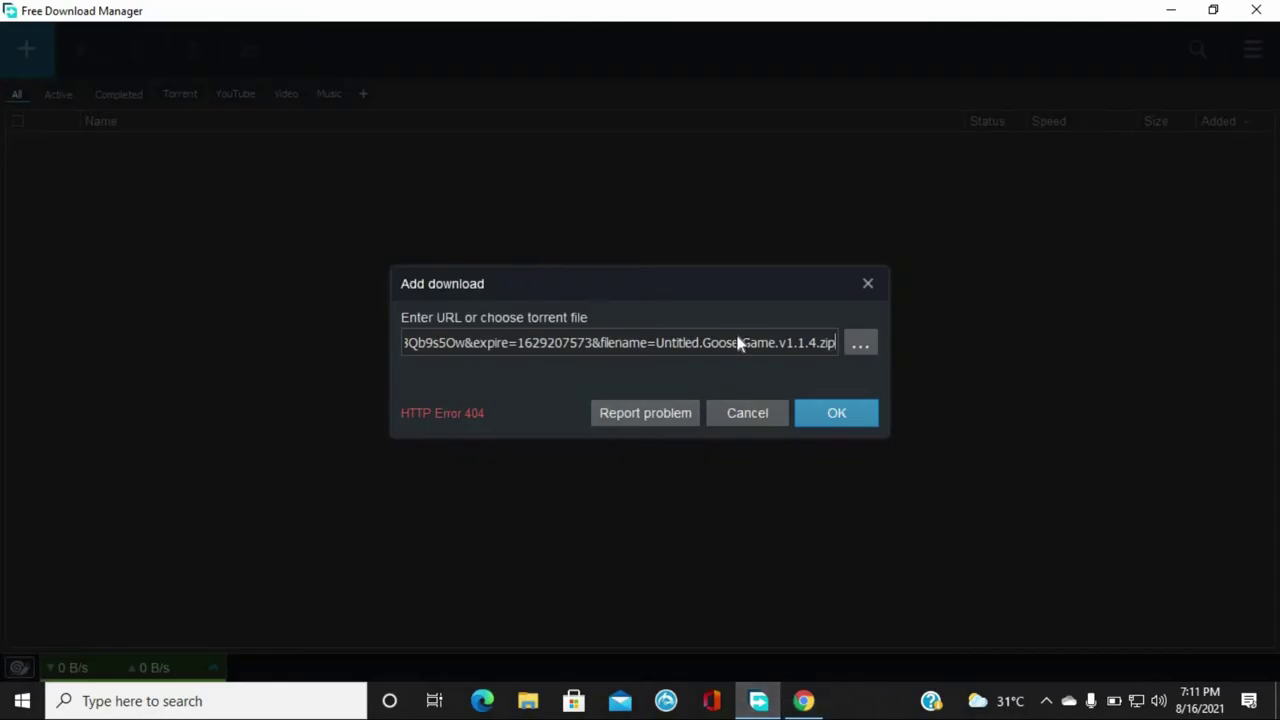
click(743, 413)
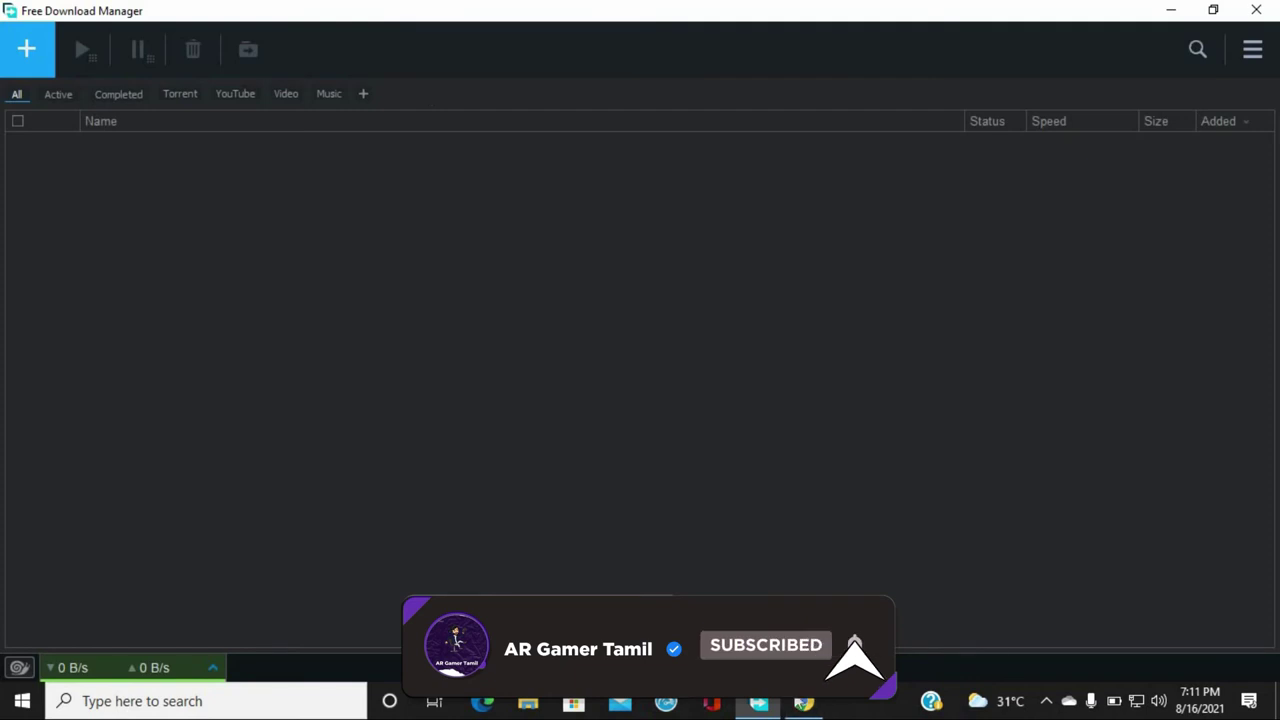
In Google Chrome, close the advertising tab and start the UploadHaven free download of Untitled.Goose.Game.v1.1.4.zip again
click(804, 703)
scroll(690, 360, down, 2)
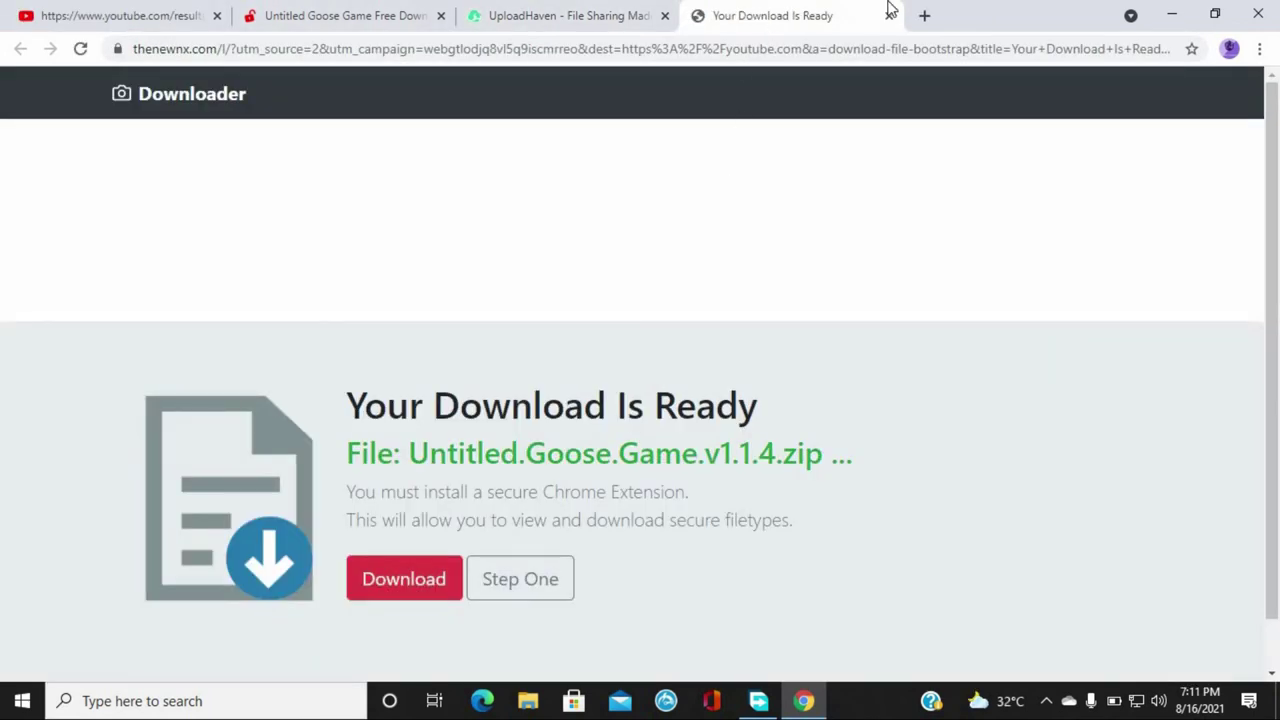
key(ctrl+w)
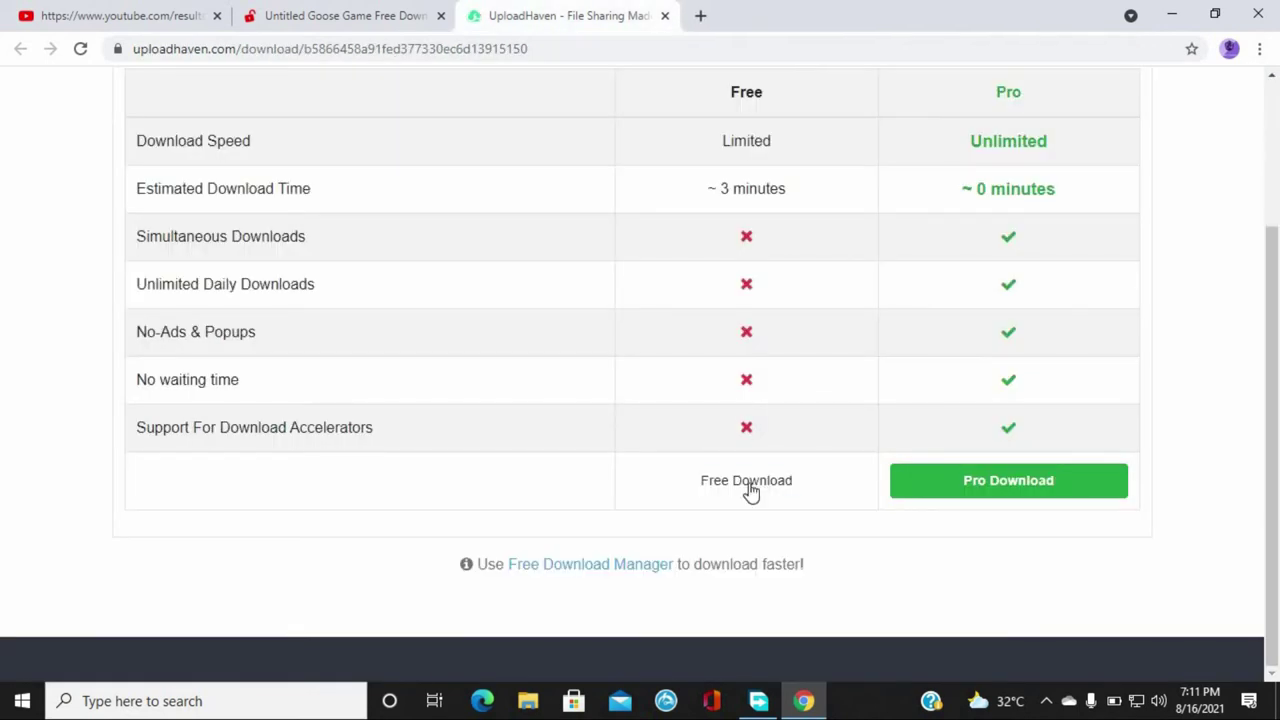
click(750, 489)
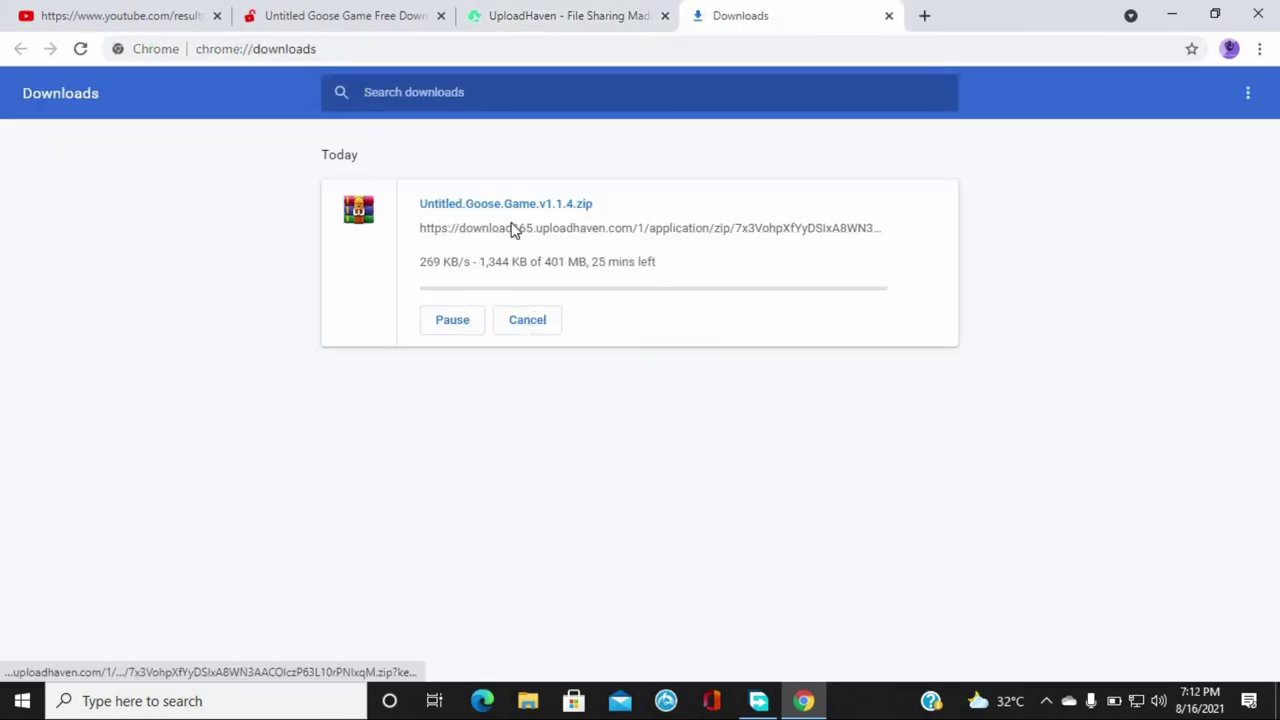
Copy the link address of Untitled.Goose.Game.v1.1.4.zip from the browser's downloads list
right_click(512, 231)
click(585, 338)
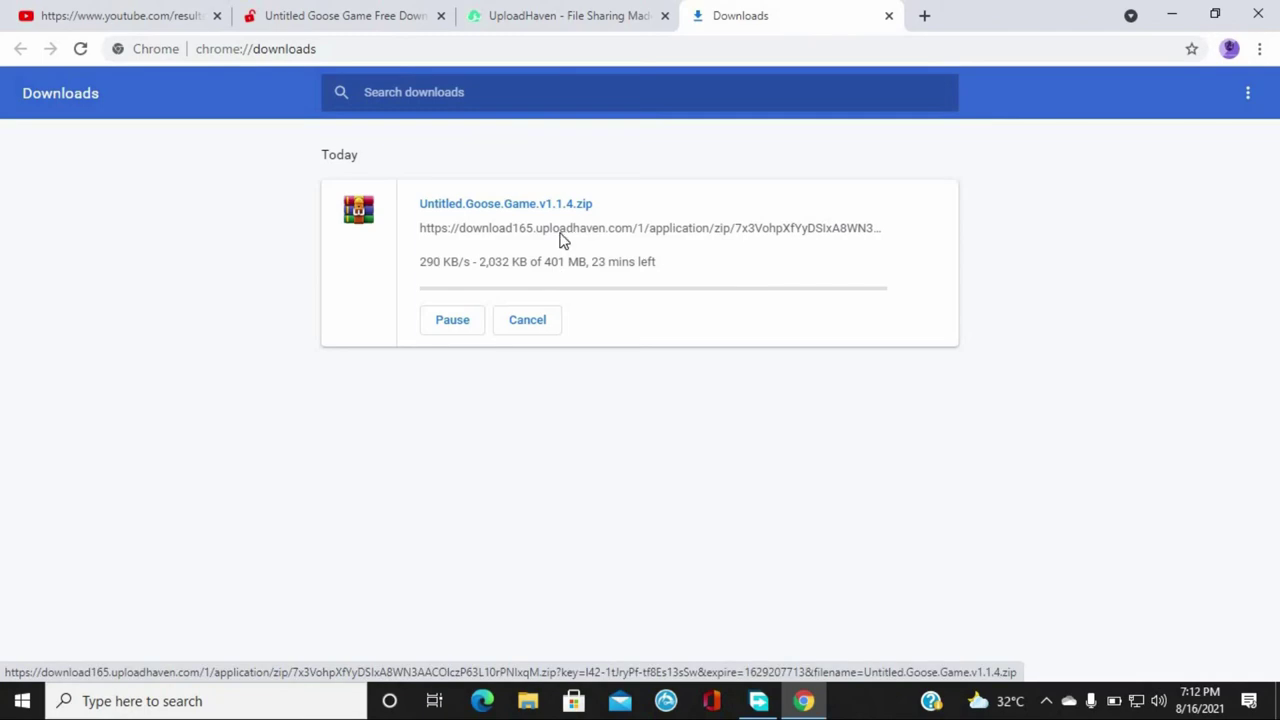
right_click(565, 236)
click(597, 349)
In Free Download Manager, add the newly copied link and start downloading Untitled.Goose.Game.v1.1.4.zip to the Downloads folder
click(759, 700)
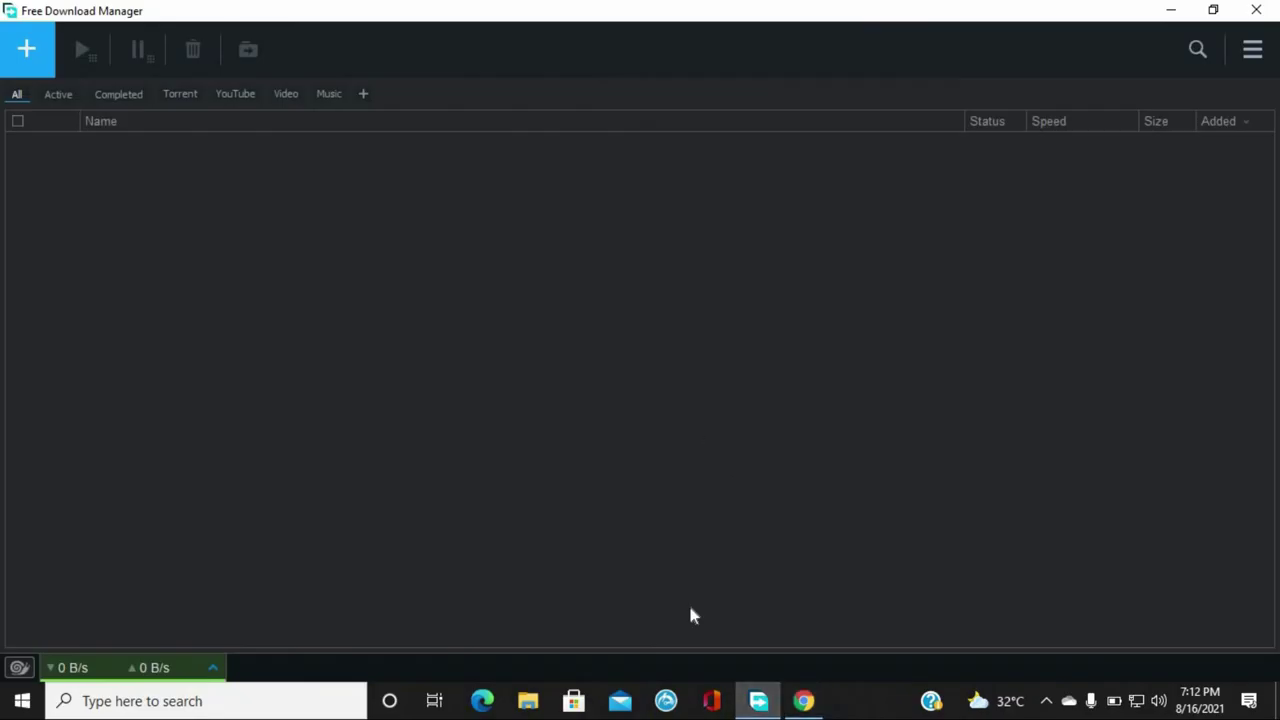
click(26, 48)
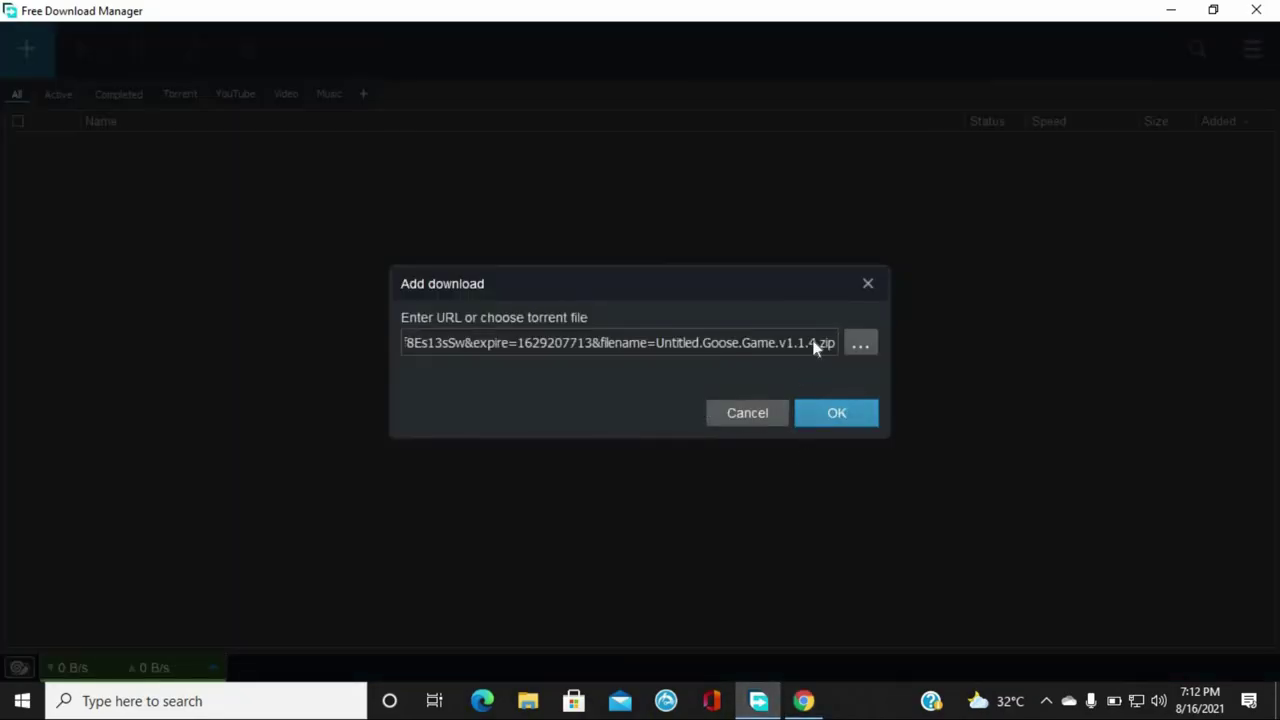
click(836, 421)
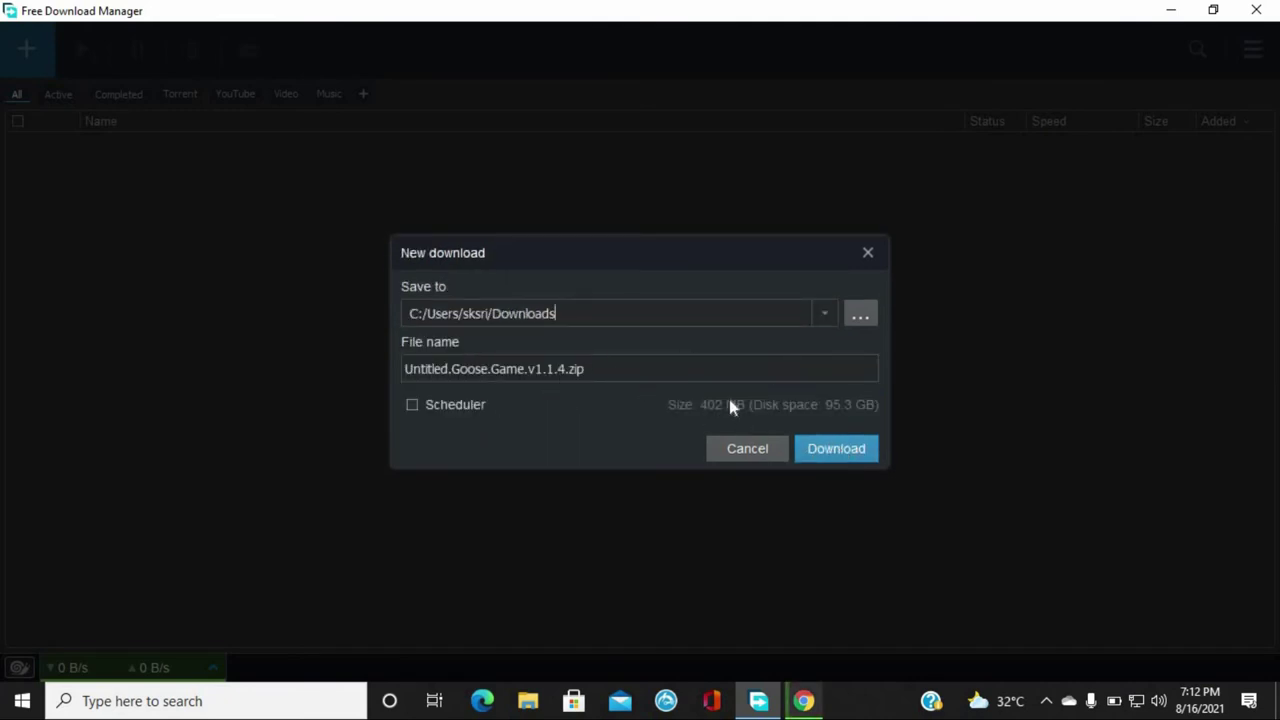
click(824, 447)
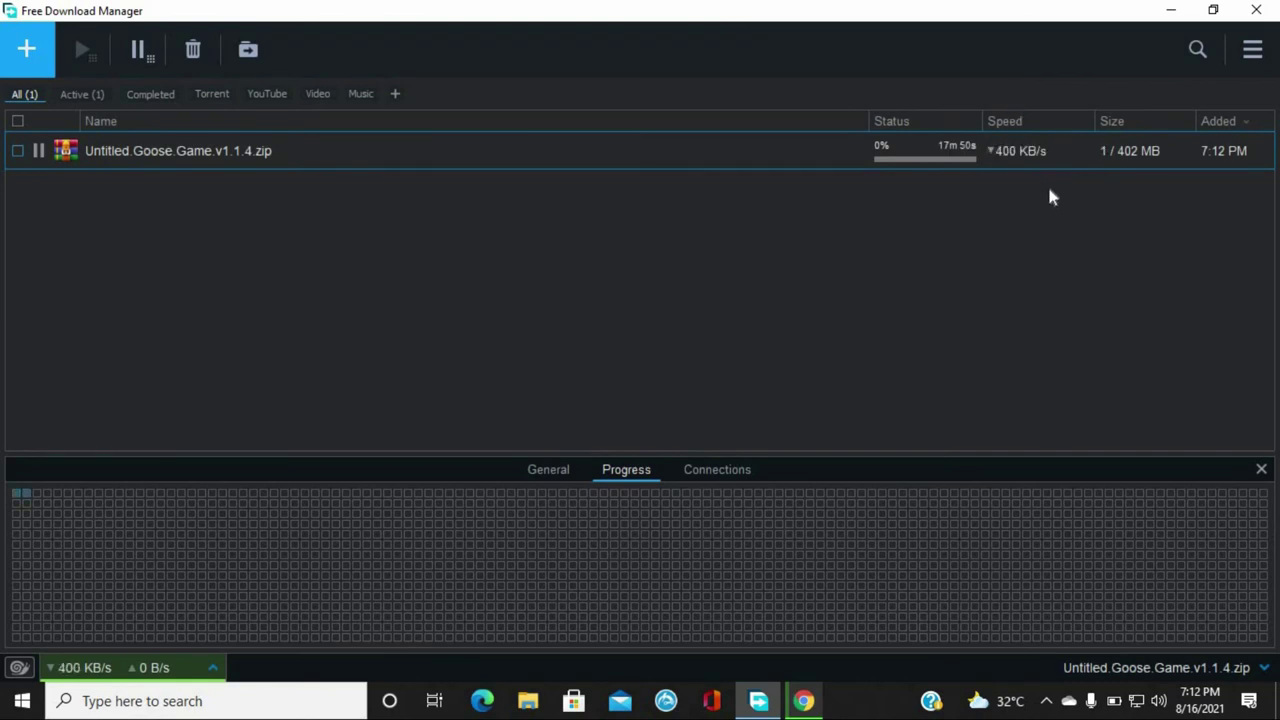
Delete the Untitled.Goose.Game.v1.1.4.zip download together with its files
click(17, 151)
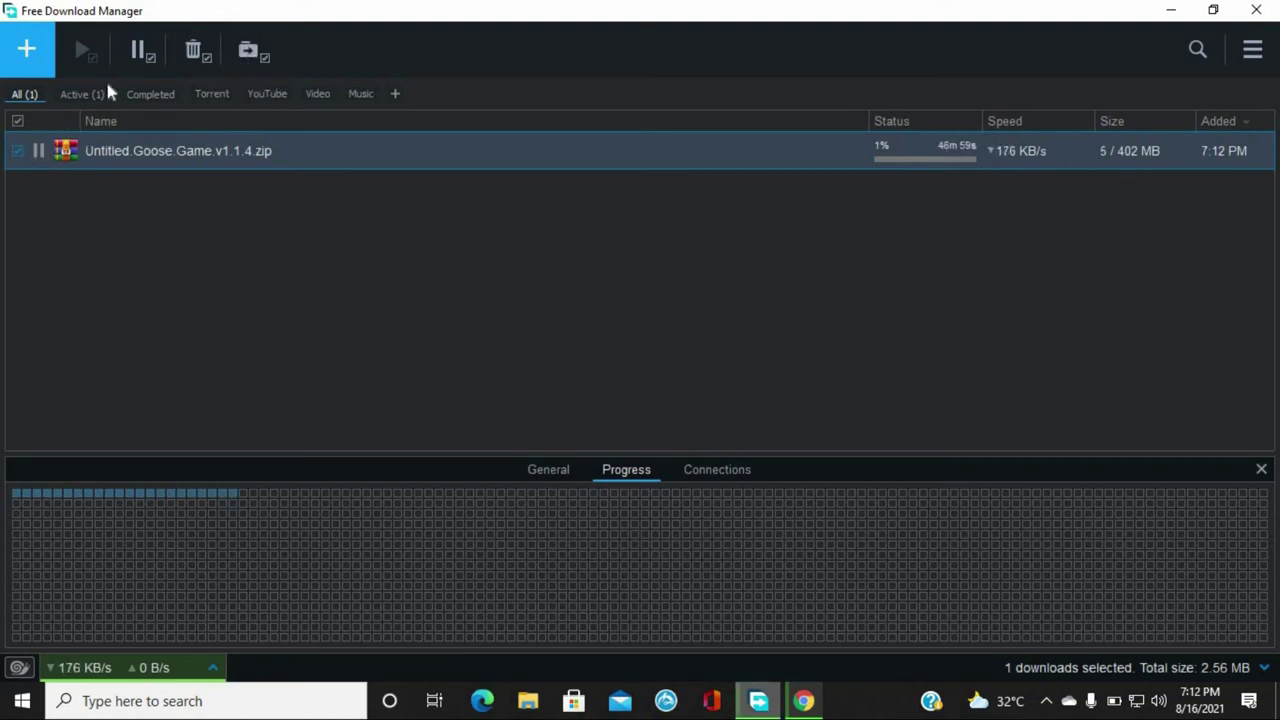
click(183, 53)
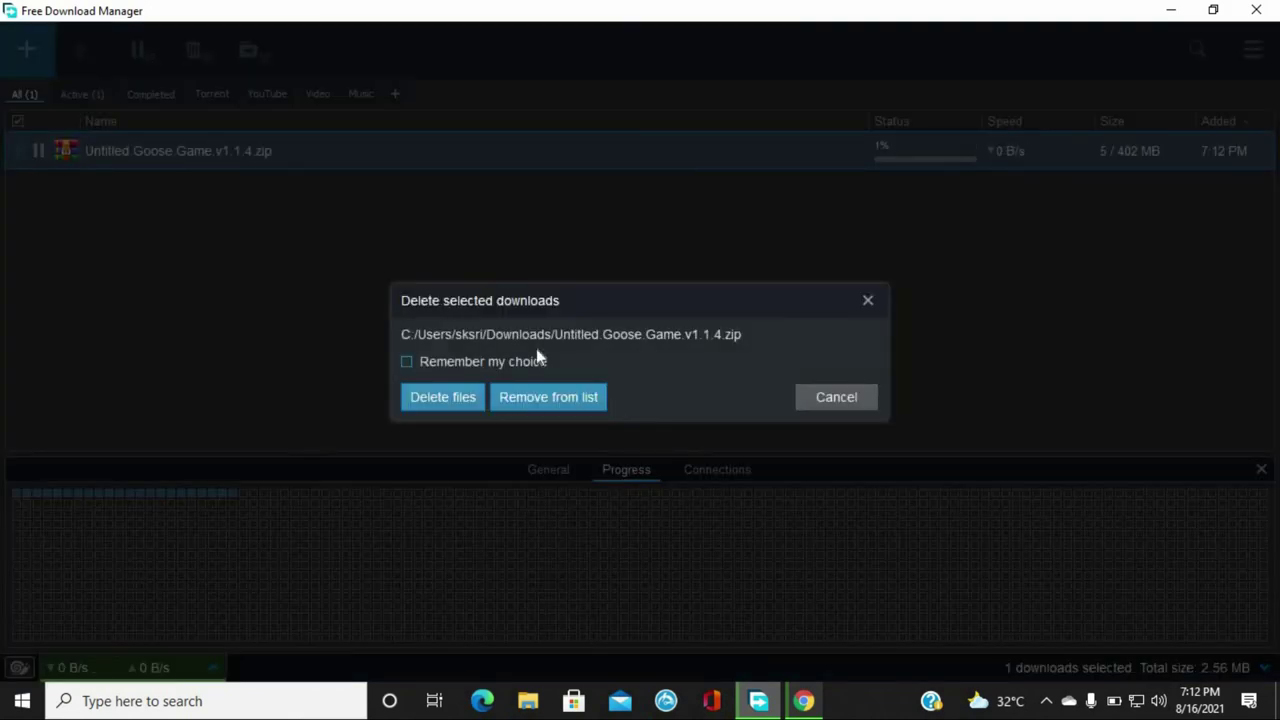
click(470, 397)
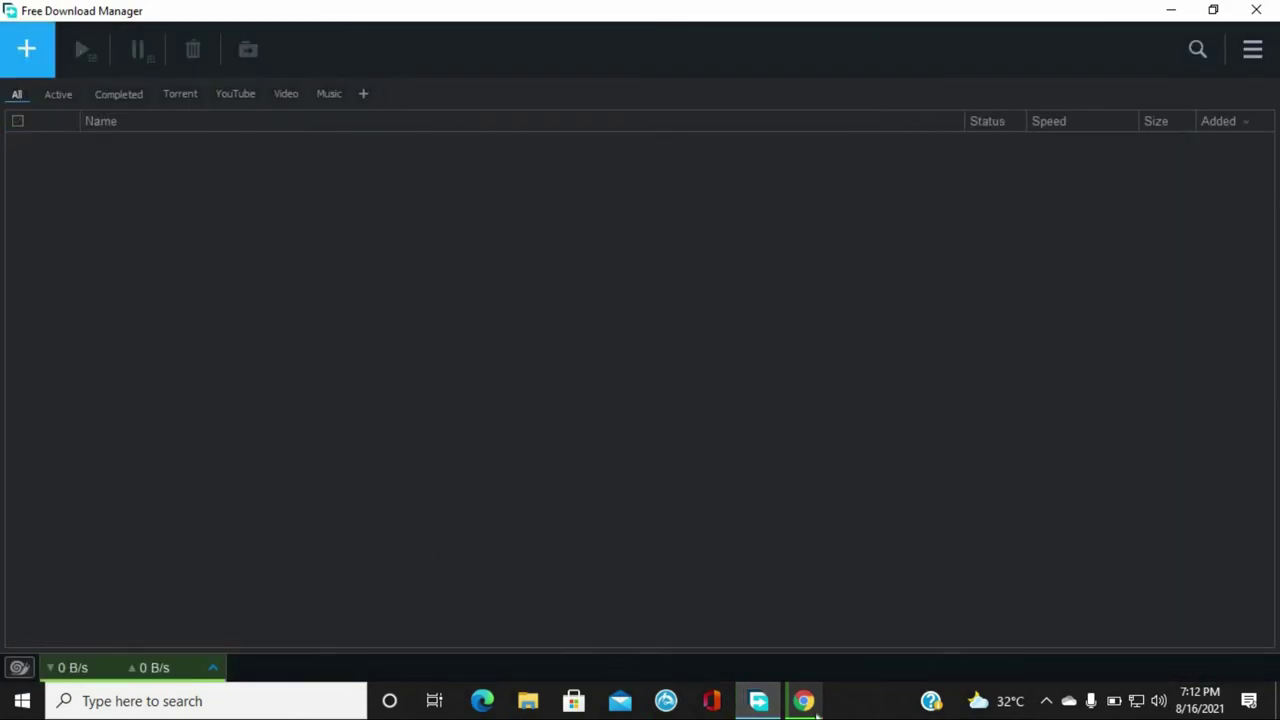
In Google Chrome, search for "fitgirl repack" and open the fitgirl-repacks.to result, proceeding past the privacy warning
click(795, 703)
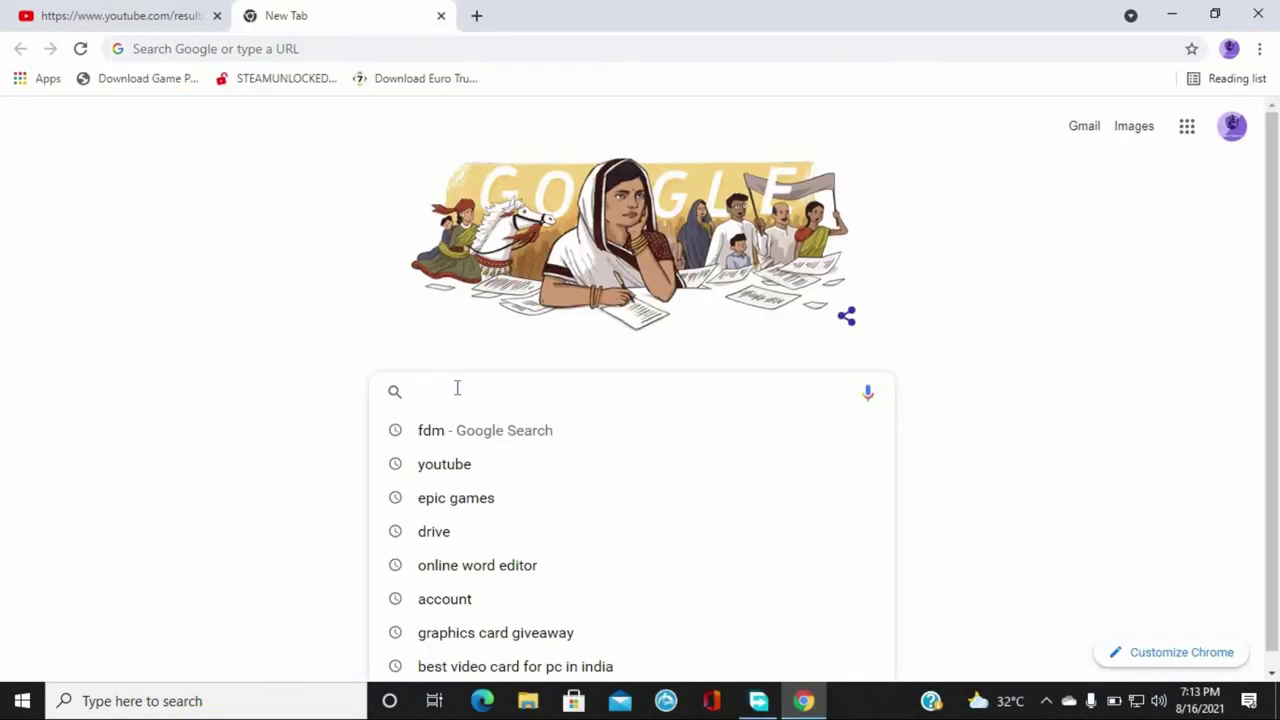
text(fit g)
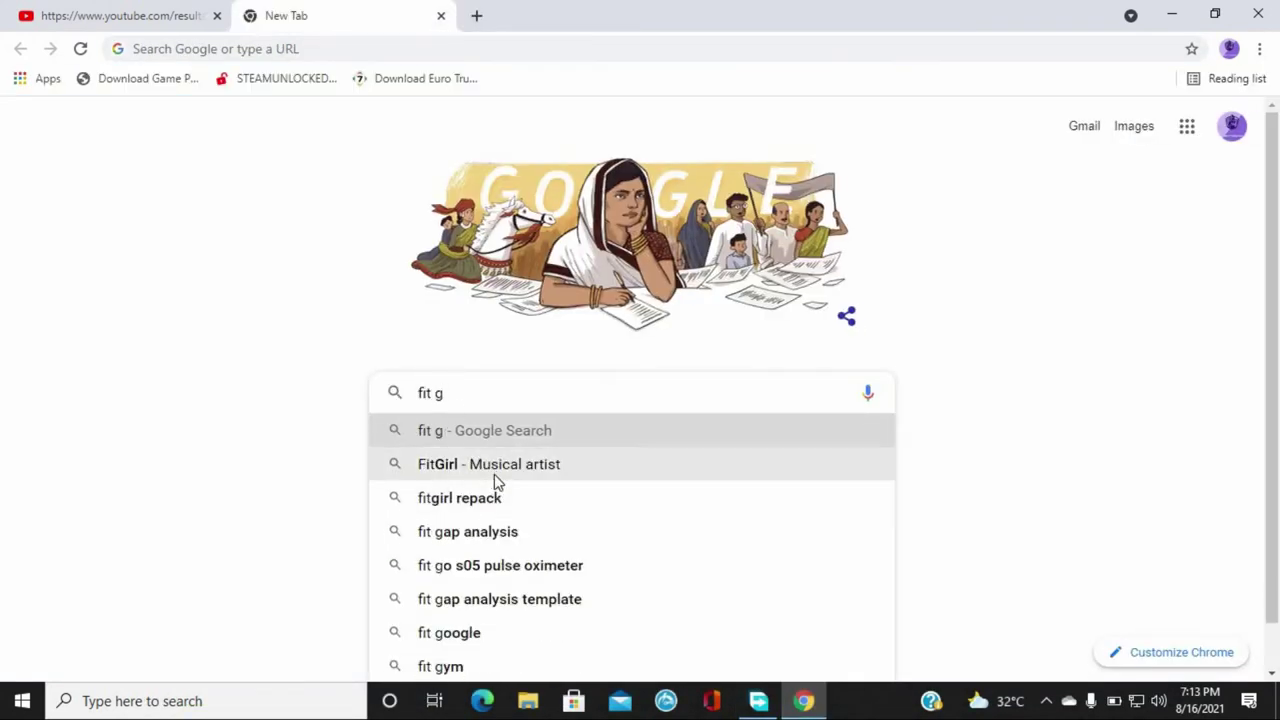
click(498, 498)
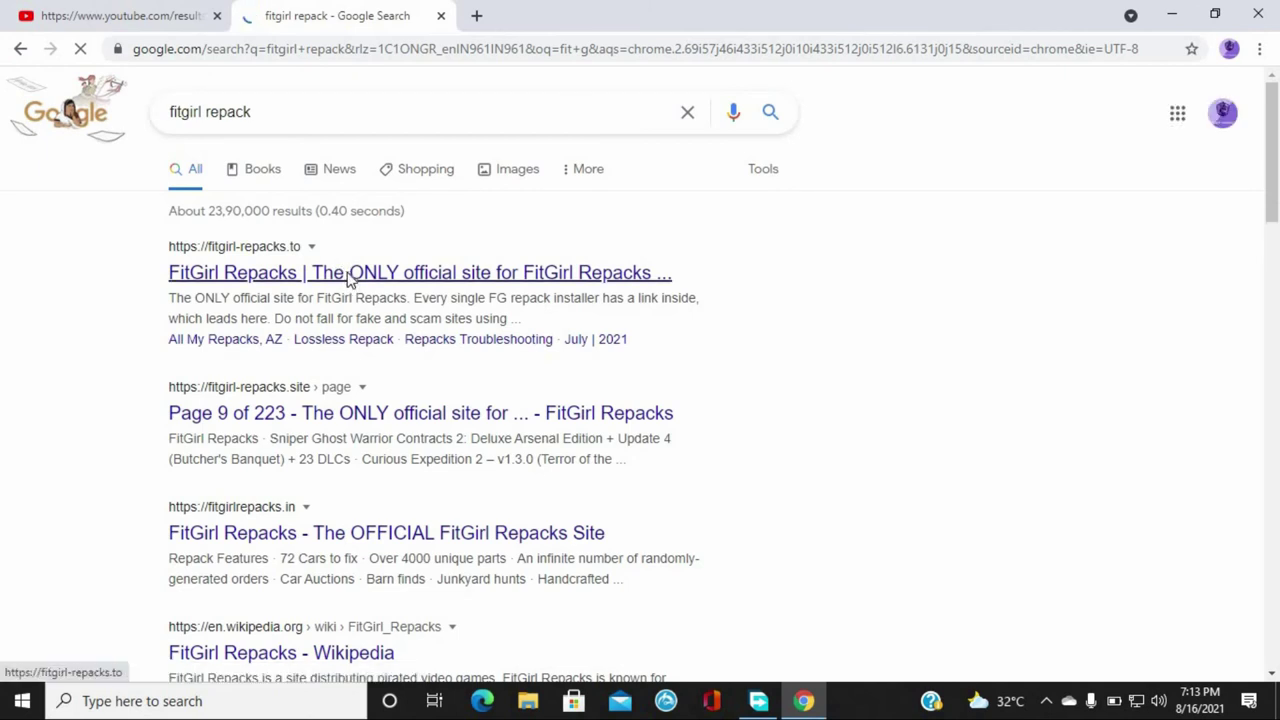
click(340, 274)
click(435, 531)
scroll(375, 540, down, 1)
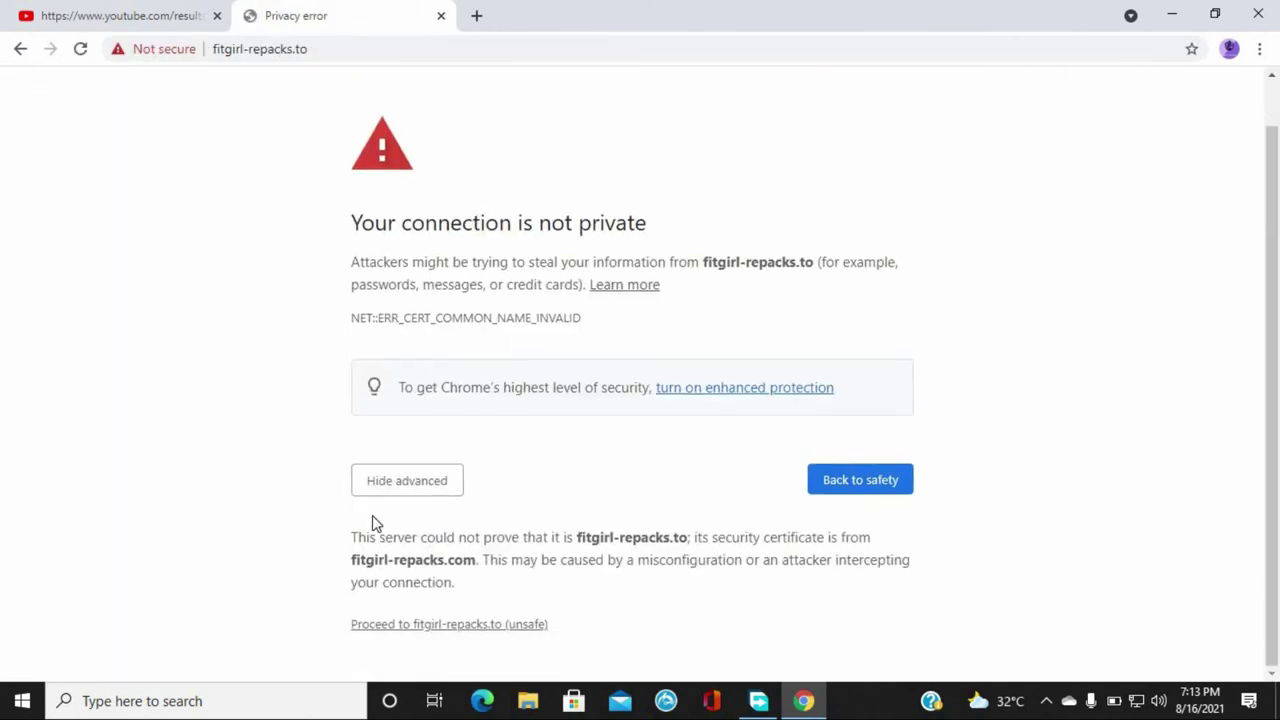
click(405, 612)
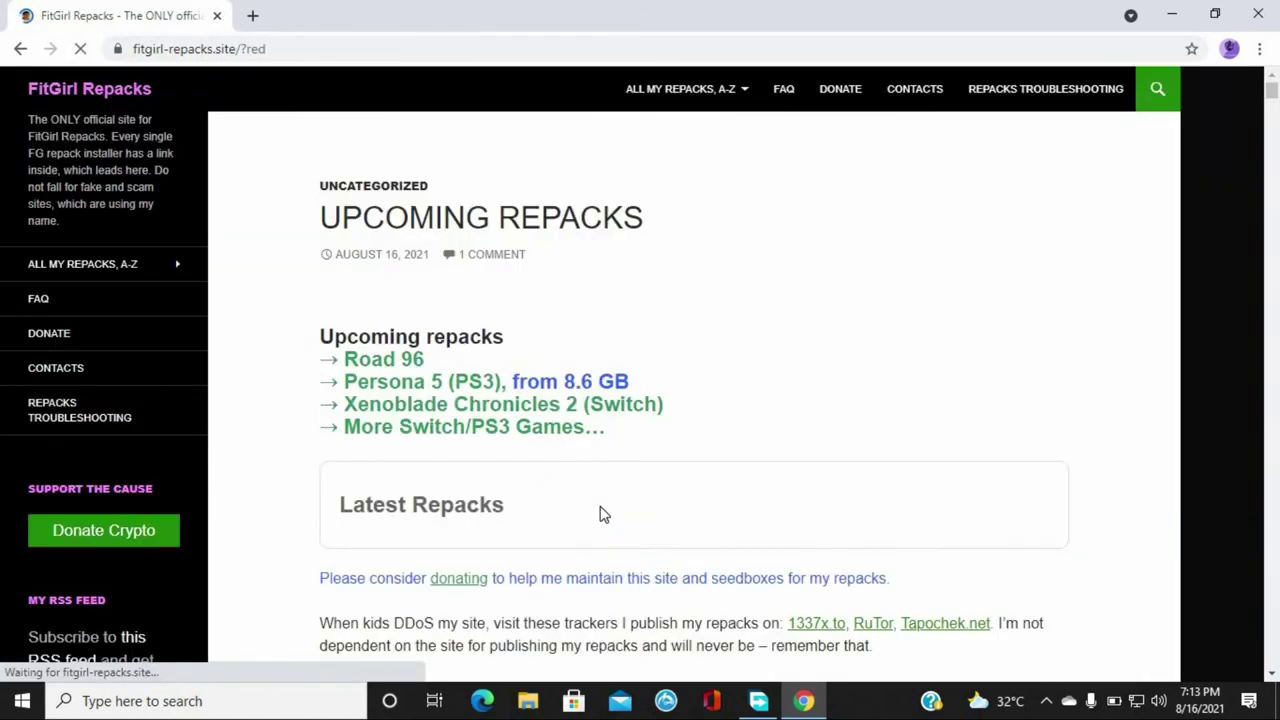
Search the FitGirl Repacks site for "gta 5" and open the Grand Theft Auto V page at its download mirrors
click(1157, 100)
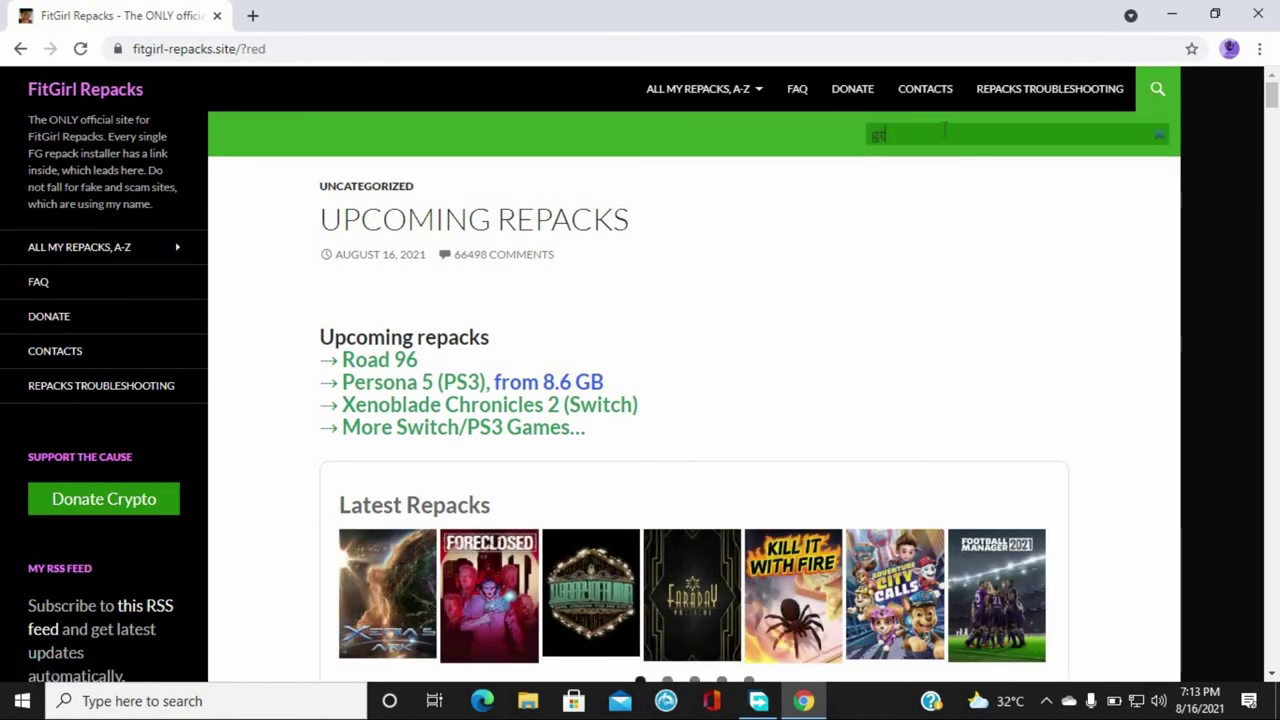
text(gta 5)
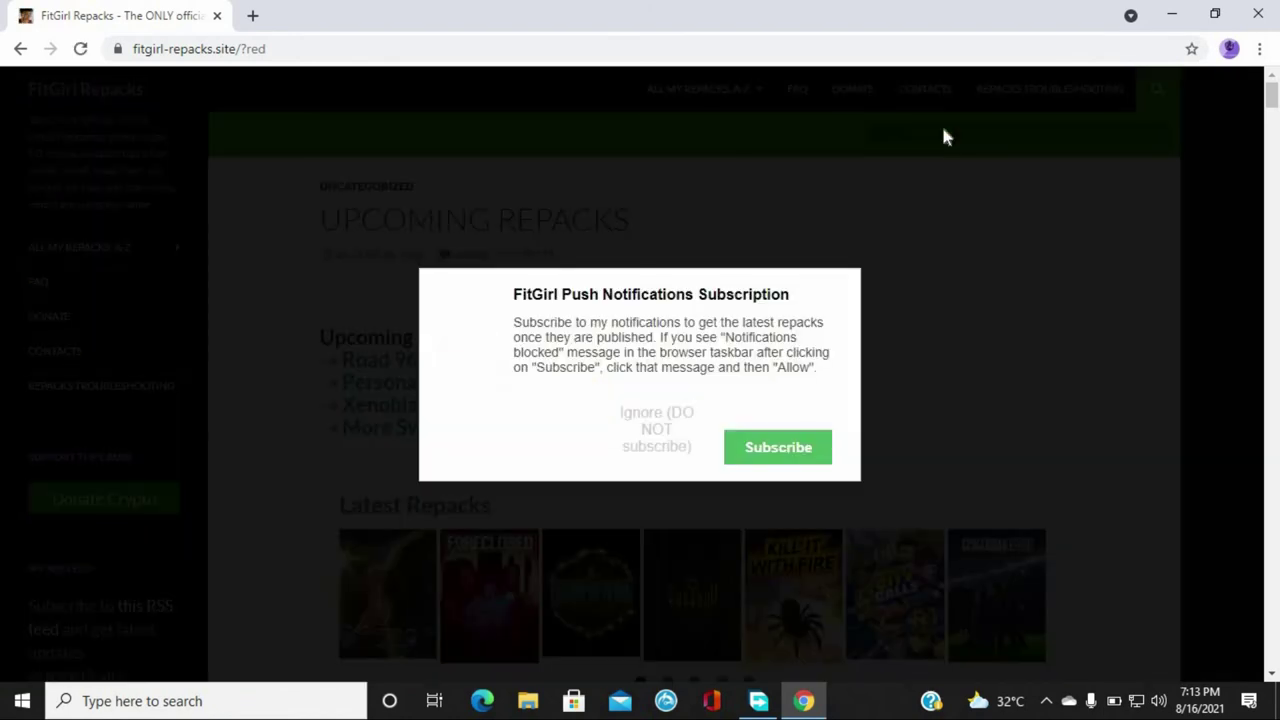
key(Return)
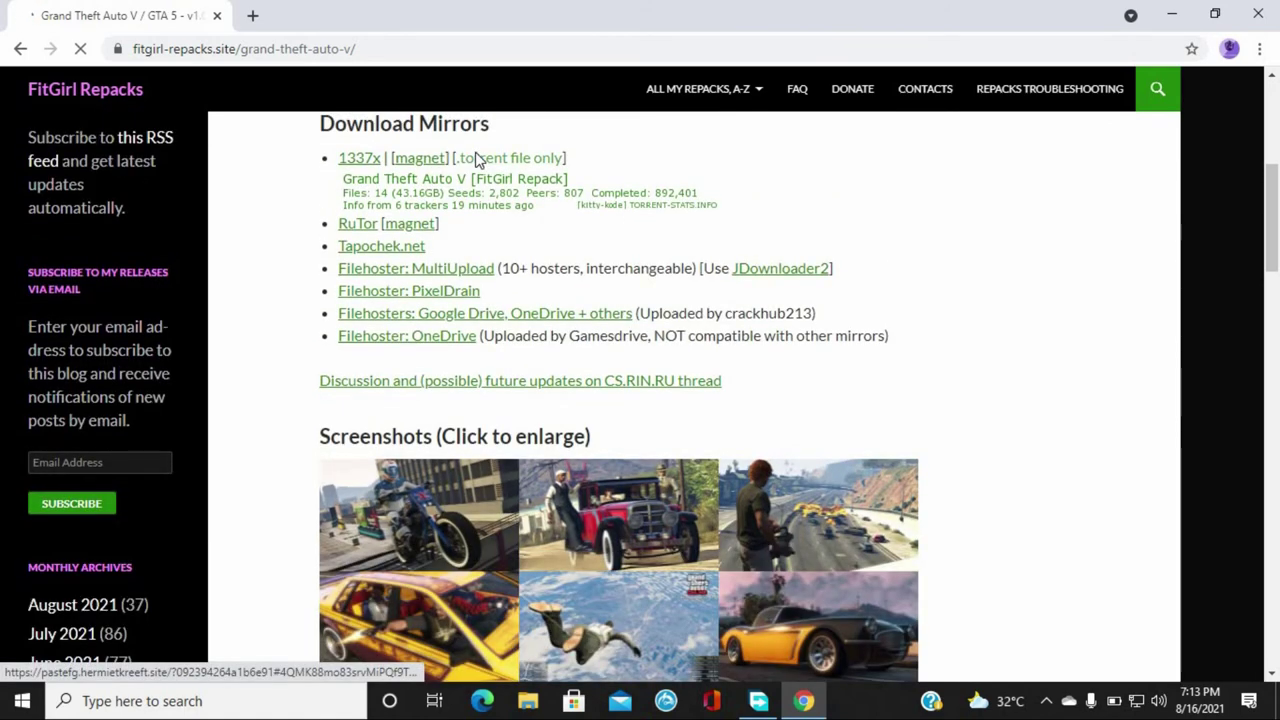
Download the Grand Theft Auto V [FitGirl Repack].torrent file from the 1337x mirror's torrent-only link through its paste page attachment
click(477, 160)
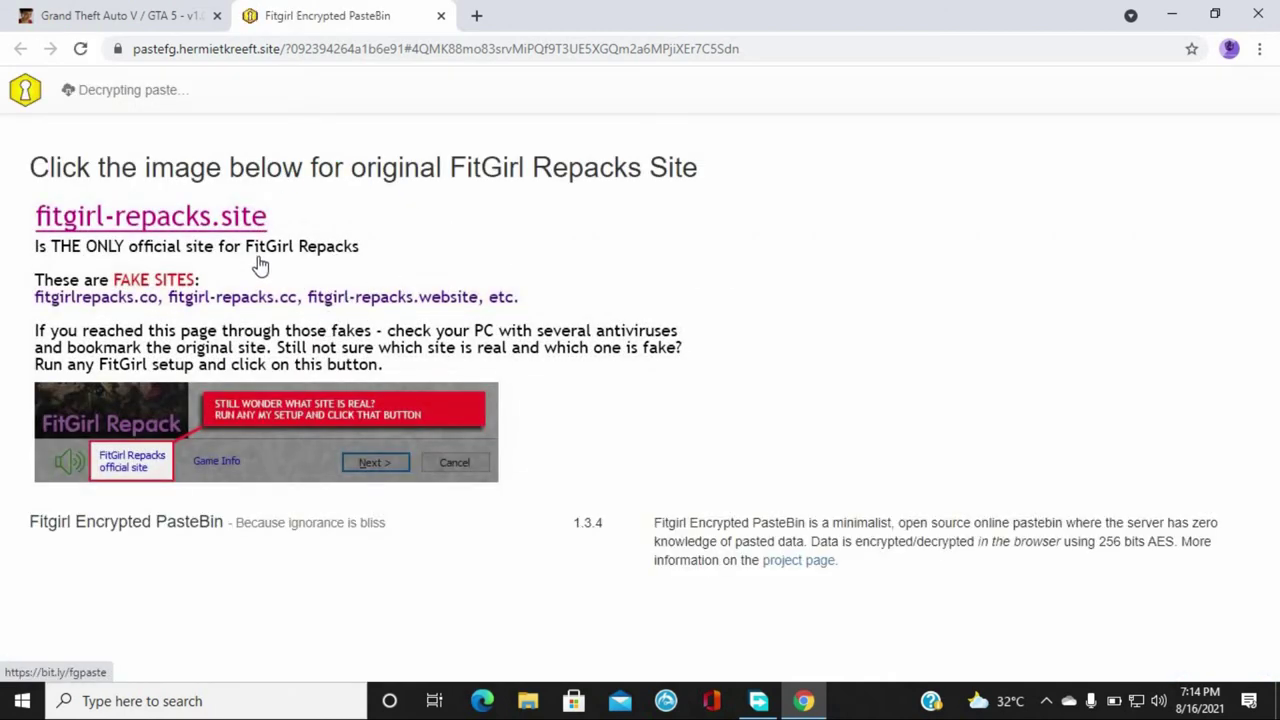
scroll(263, 390, down, 1)
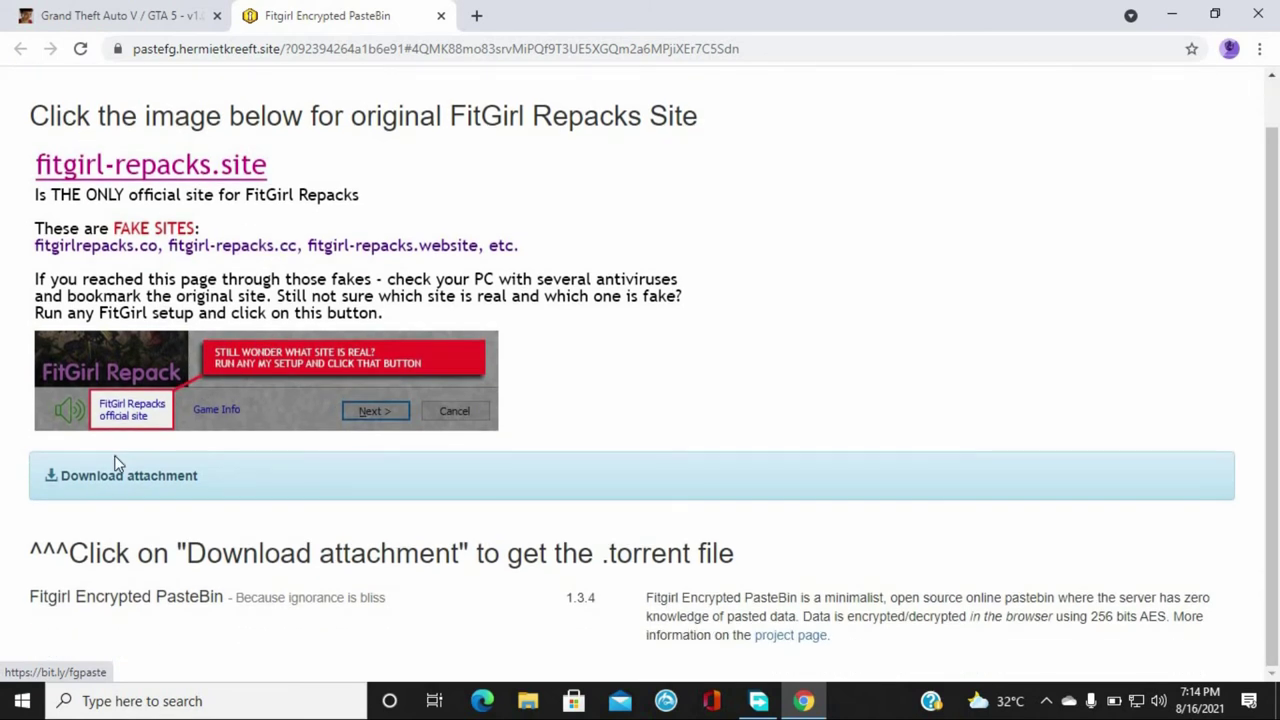
click(122, 476)
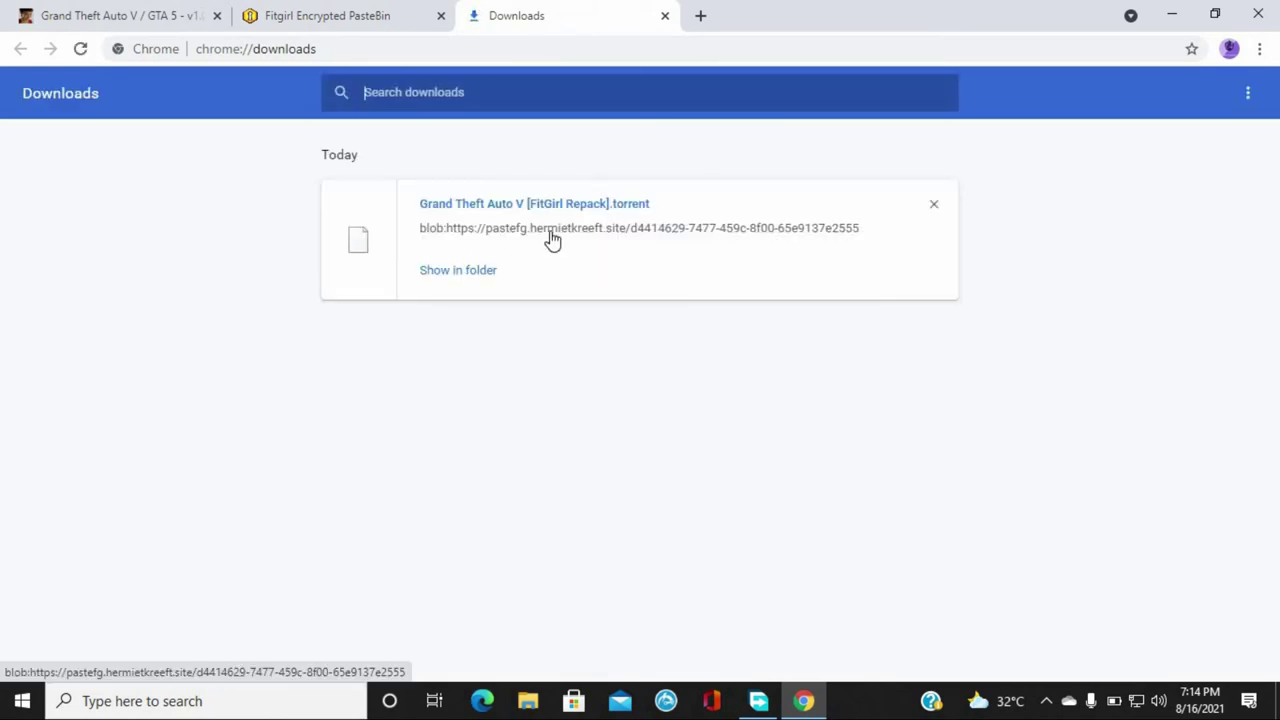
In Free Download Manager, load the Grand Theft Auto V torrent file from the Downloads folder as a new download, and cancel it
click(757, 702)
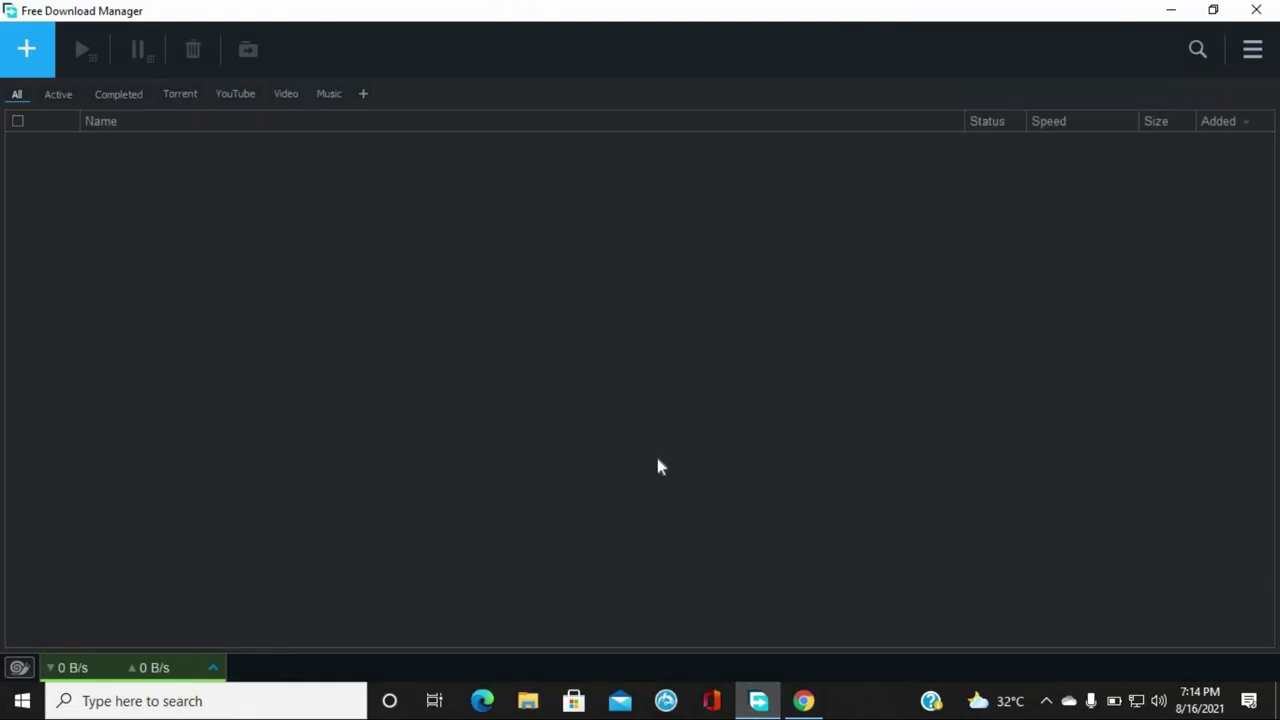
click(20, 48)
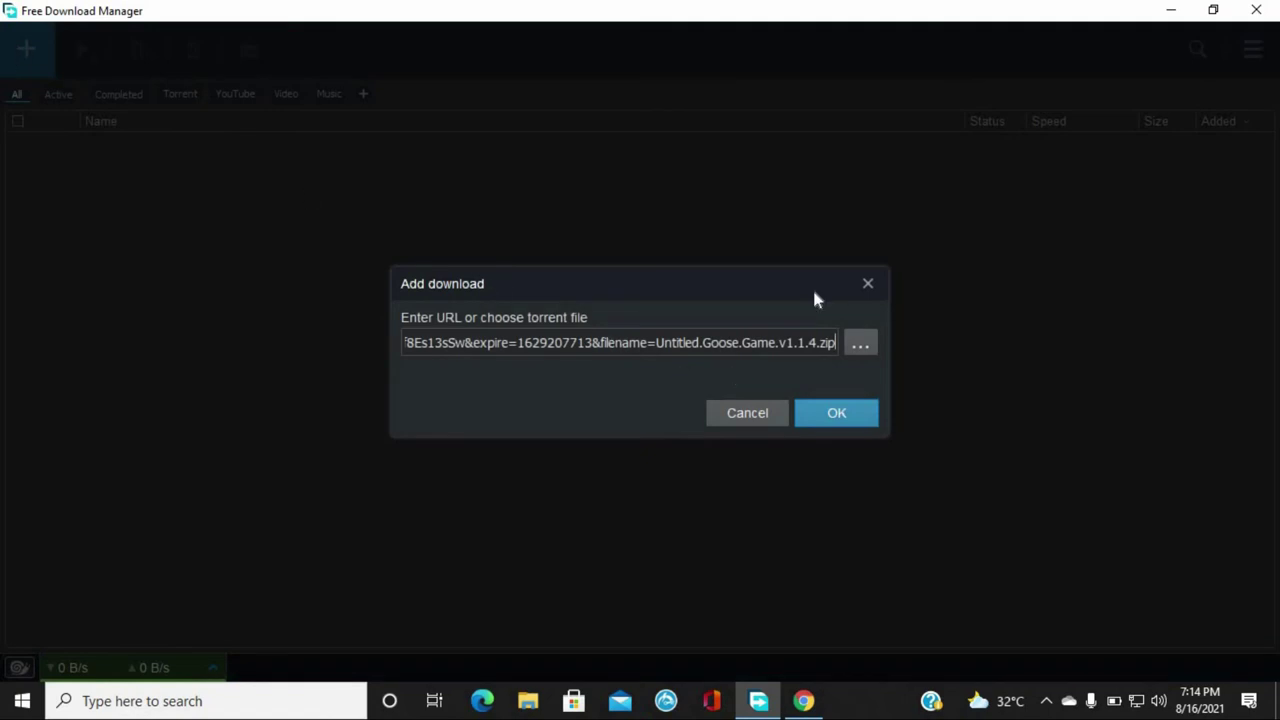
click(852, 340)
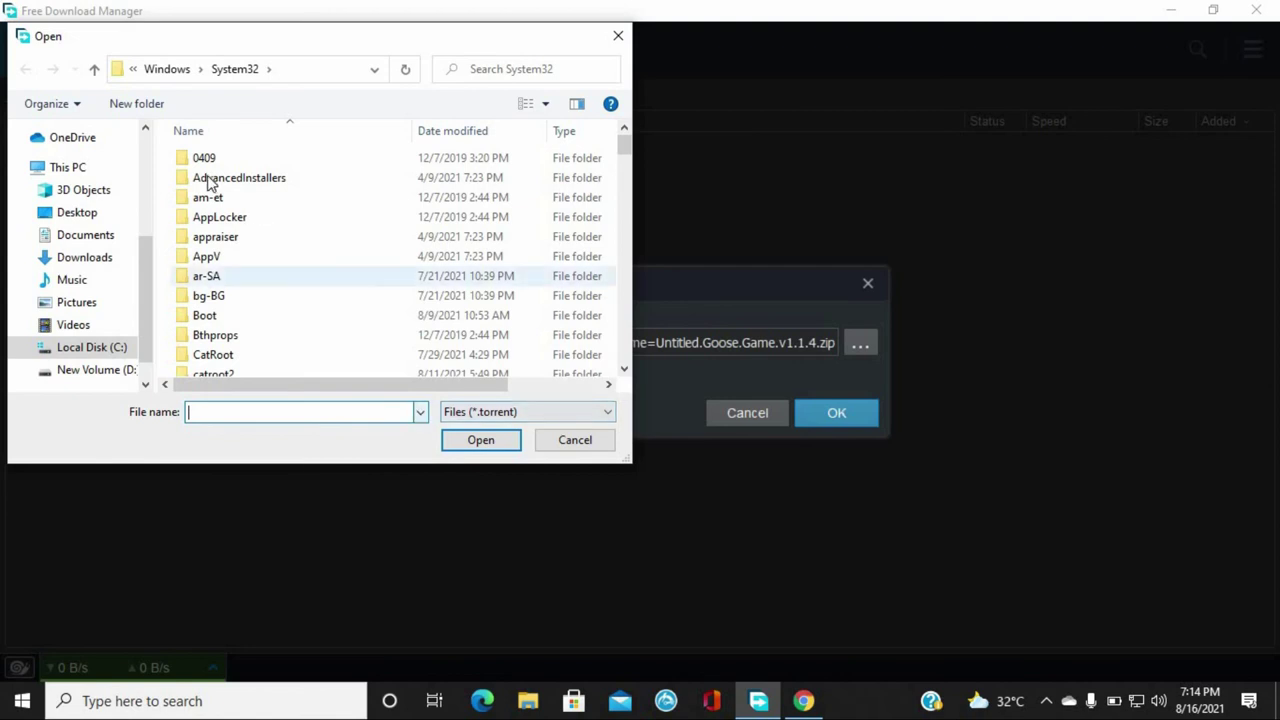
scroll(209, 177, down, 7)
click(88, 260)
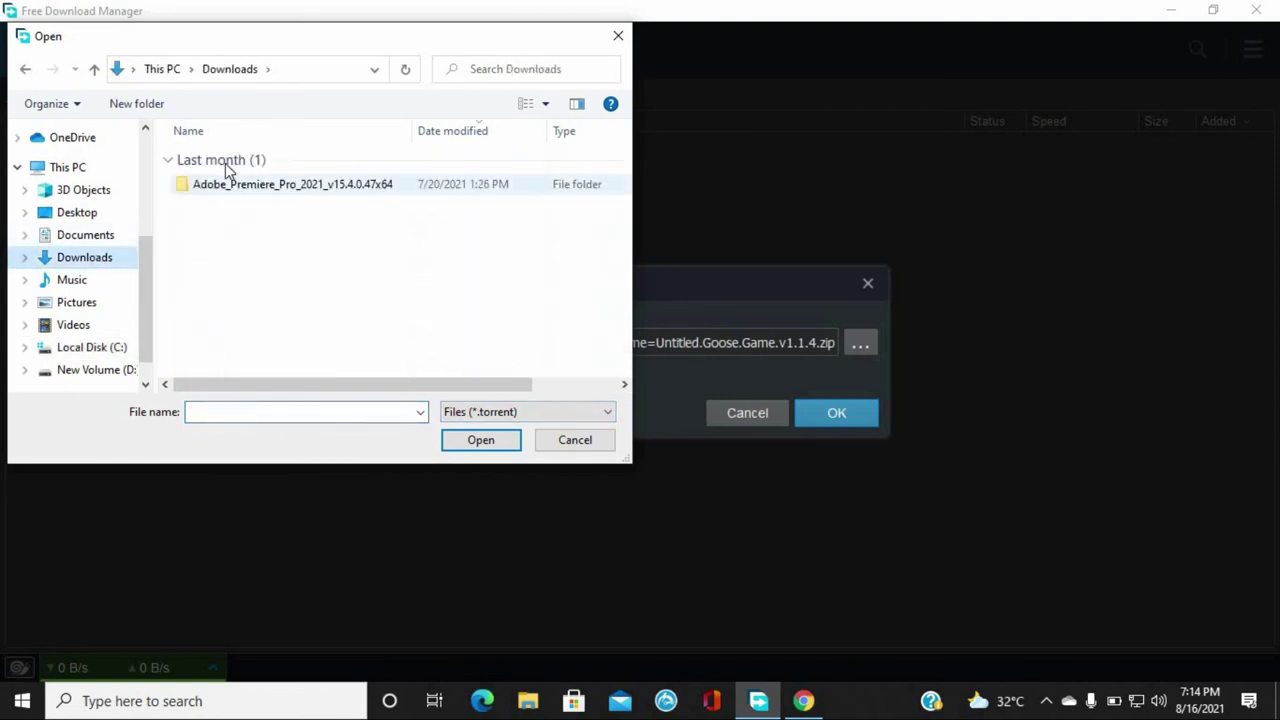
click(230, 184)
click(456, 442)
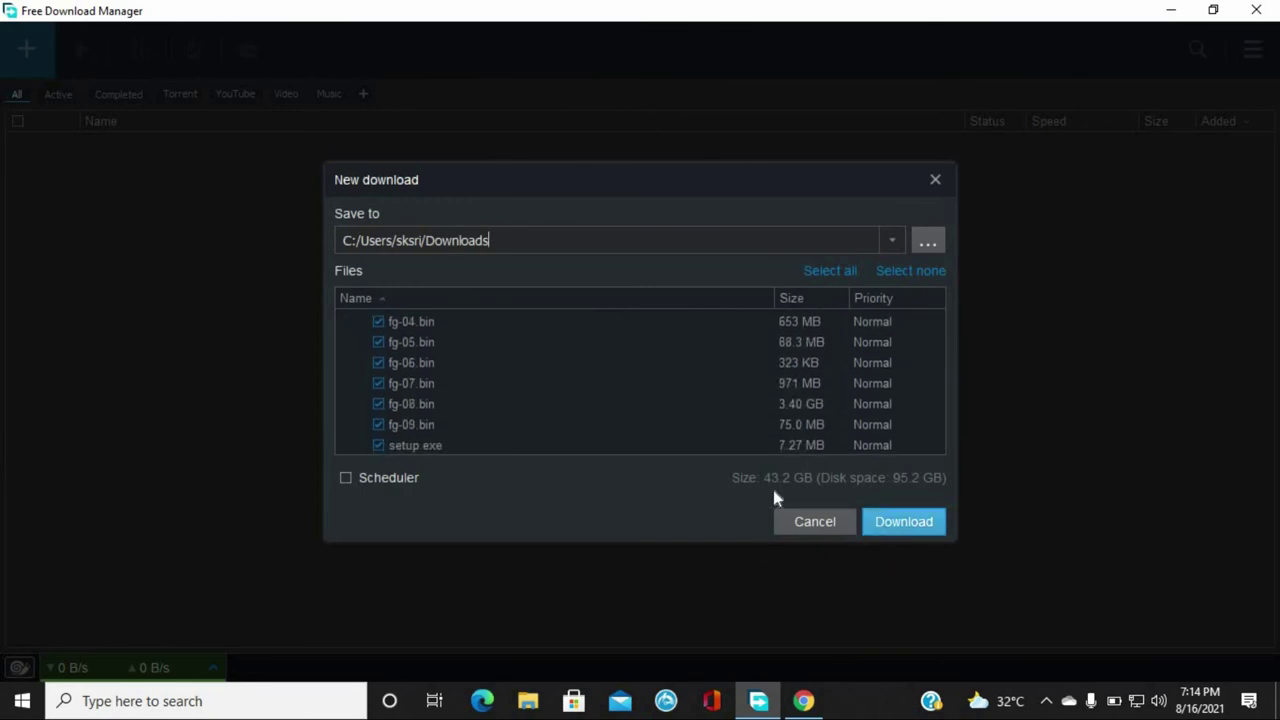
click(804, 526)
Minimize the open windows to show the Windows desktop and refresh it
click(1169, 12)
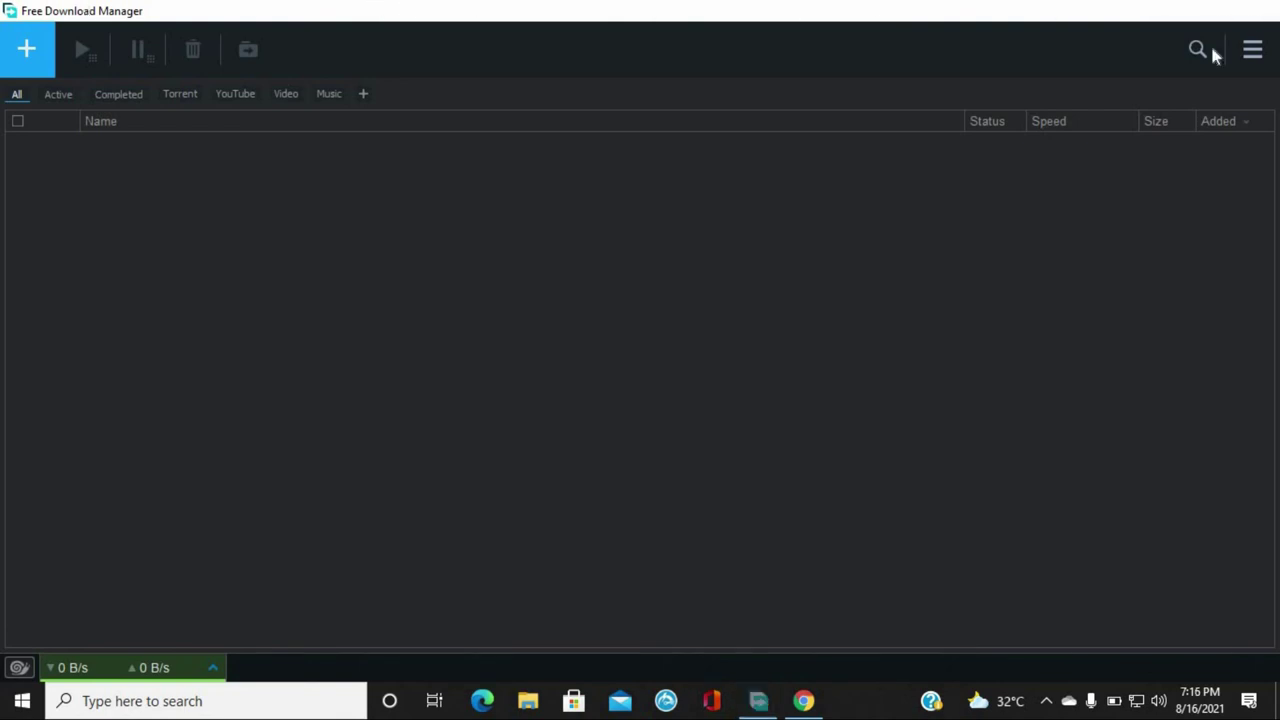
key(super+d)
right_click(665, 234)
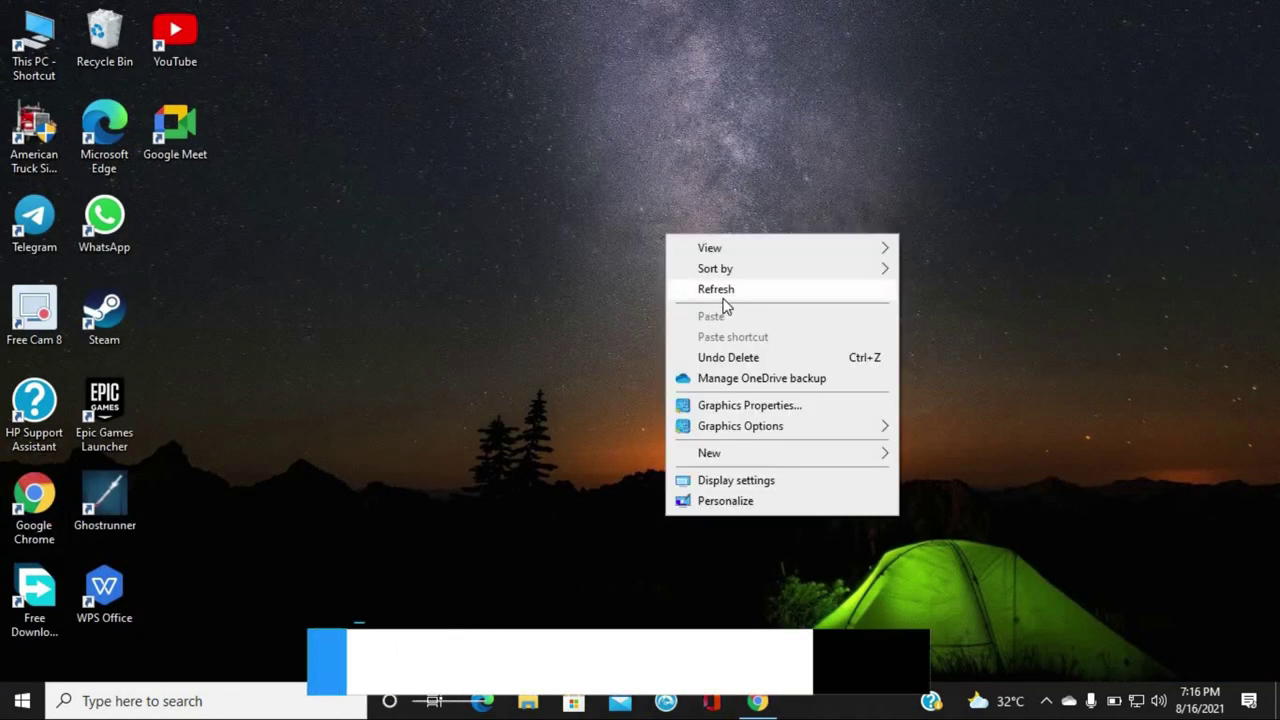
click(723, 298)
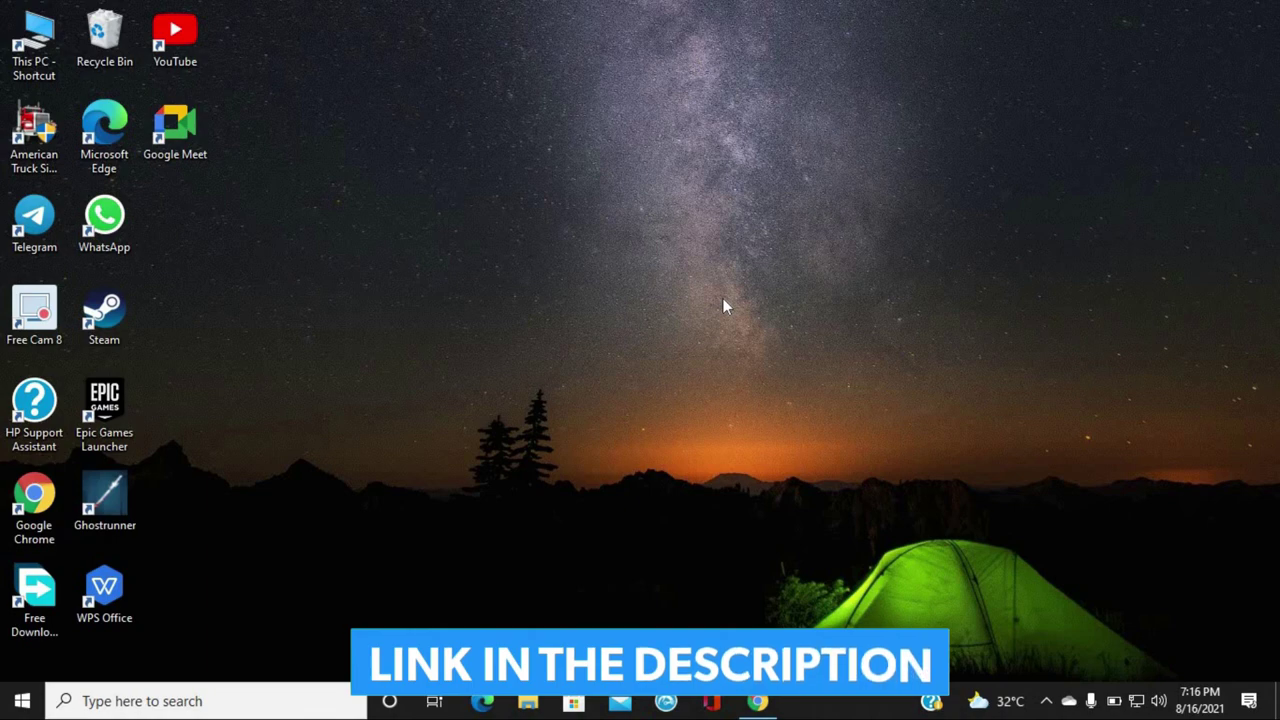